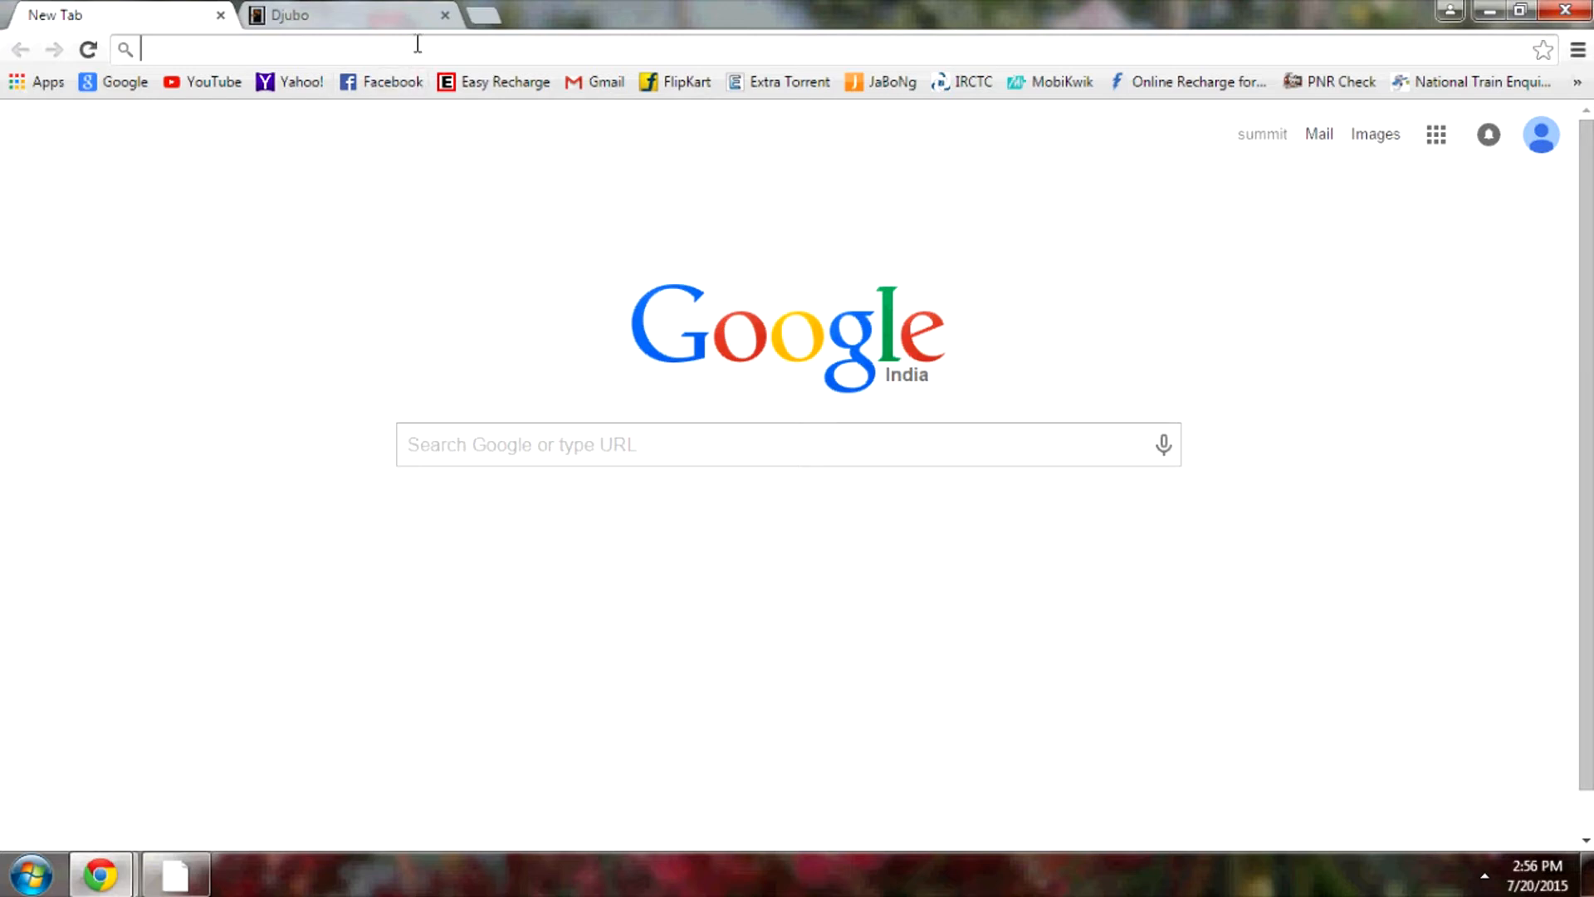
{"action": "type", "text": "www."}
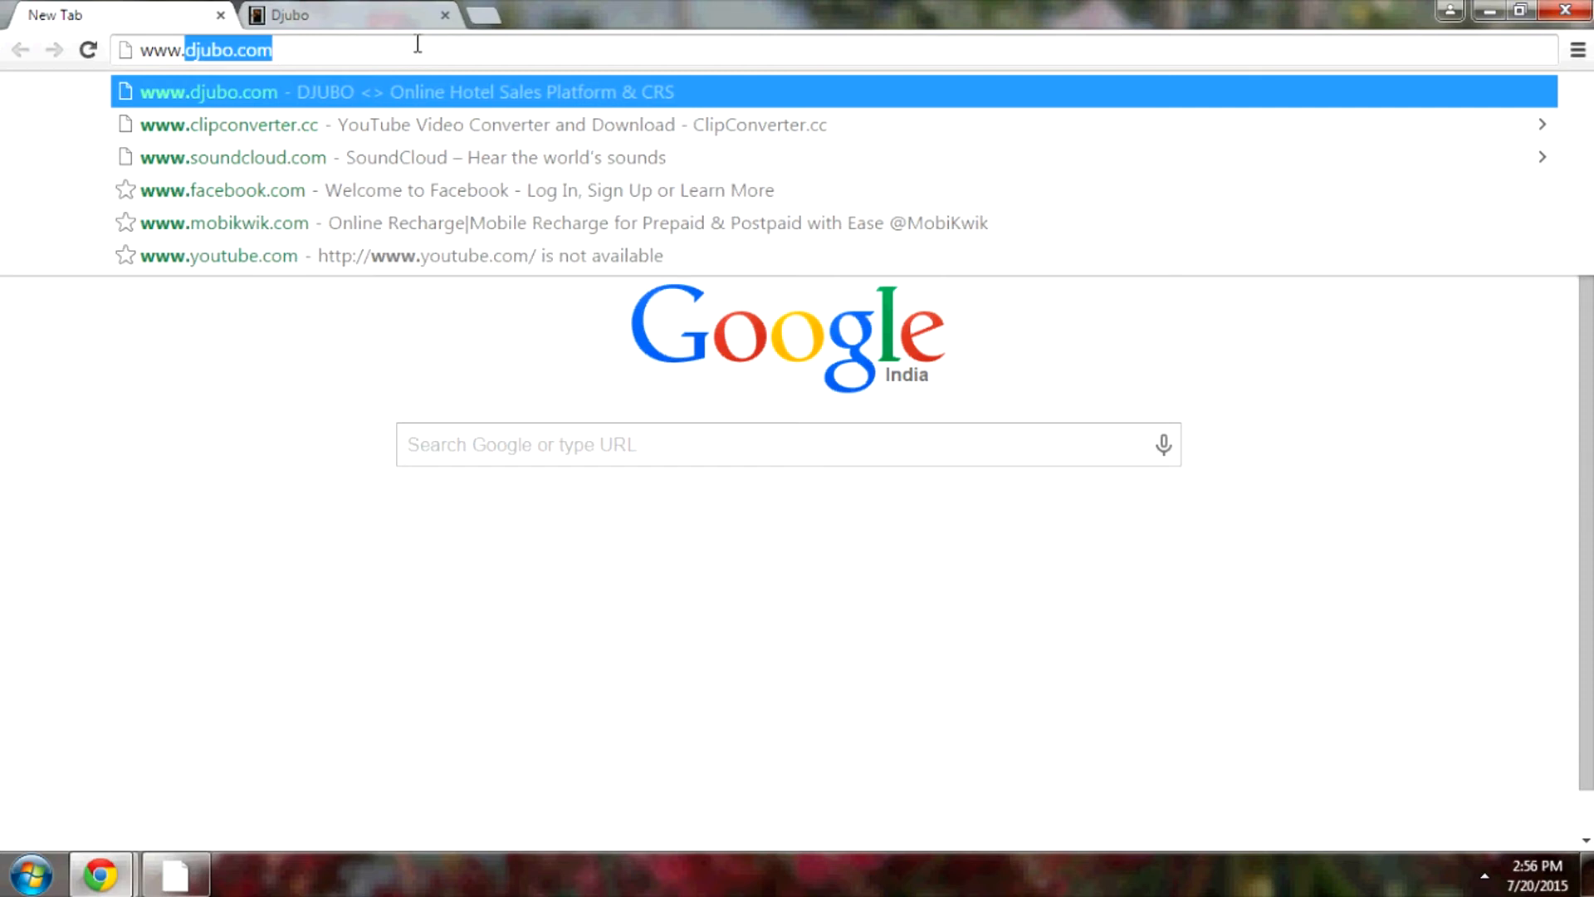
{"action": "key", "text": "Return"}
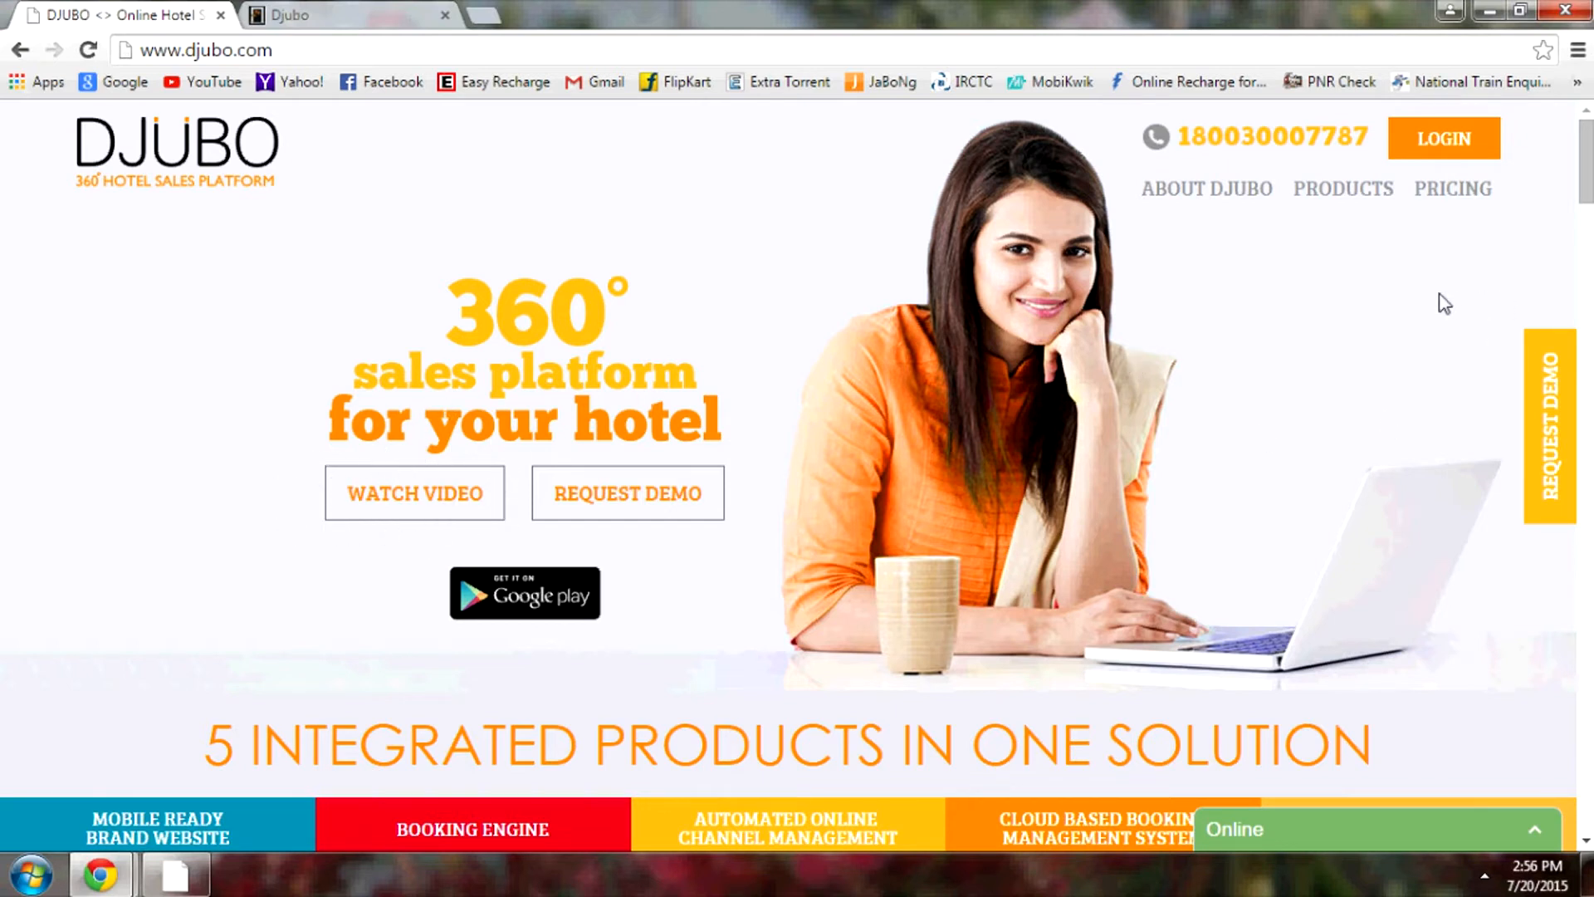
Sign in to Djubo with the hotel account's username and password
{"action": "left_click", "coordinate": [1454, 141]}
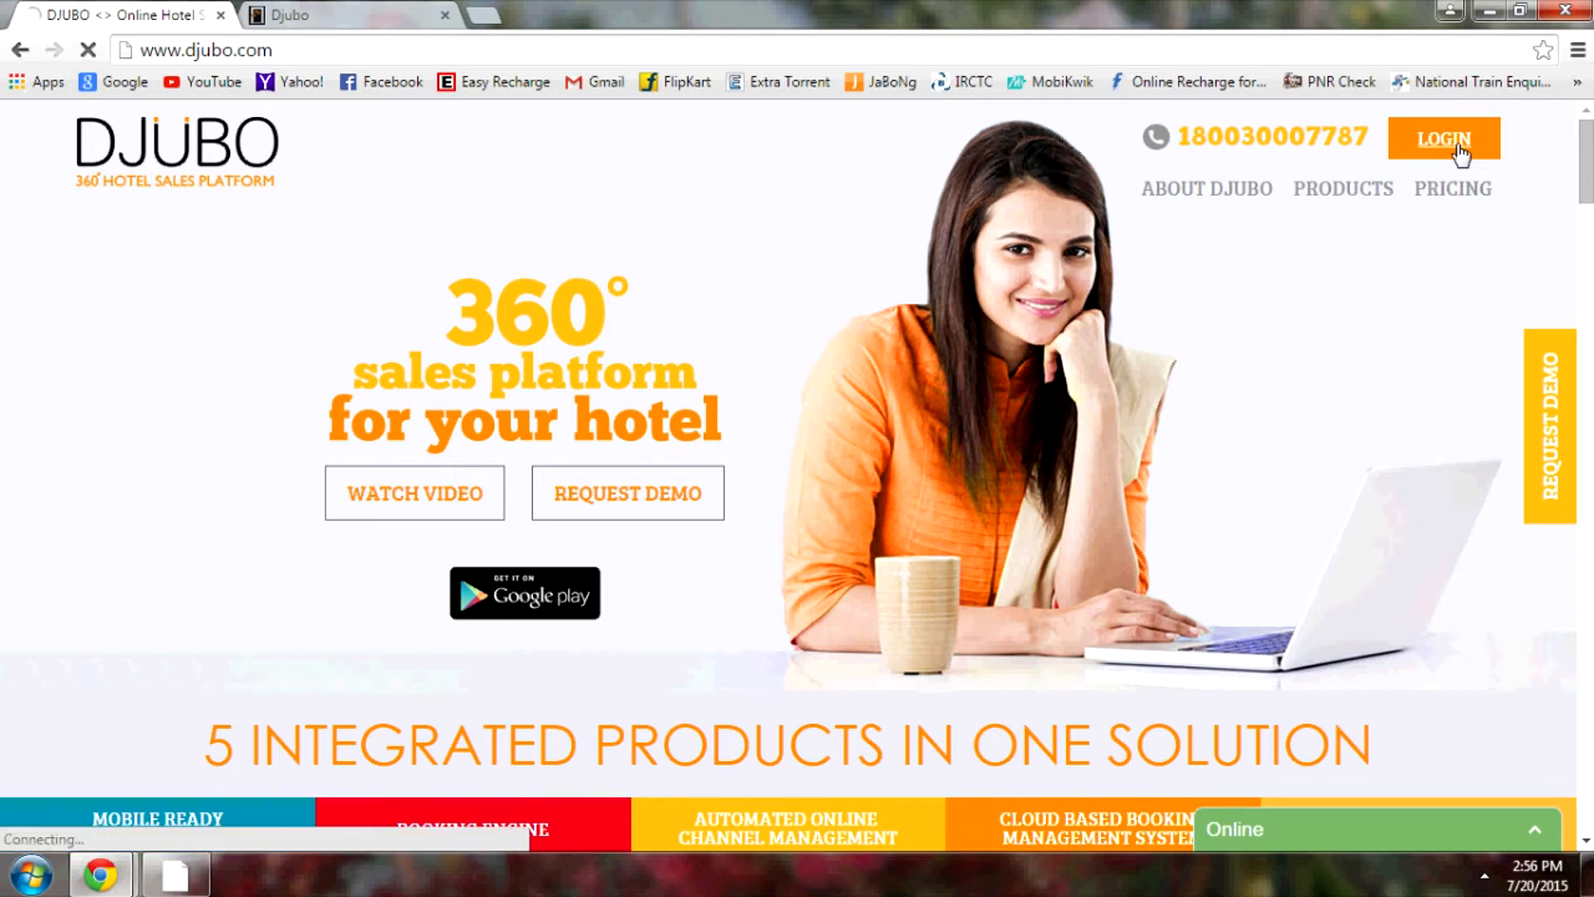
{"action": "left_click", "coordinate": [387, 17]}
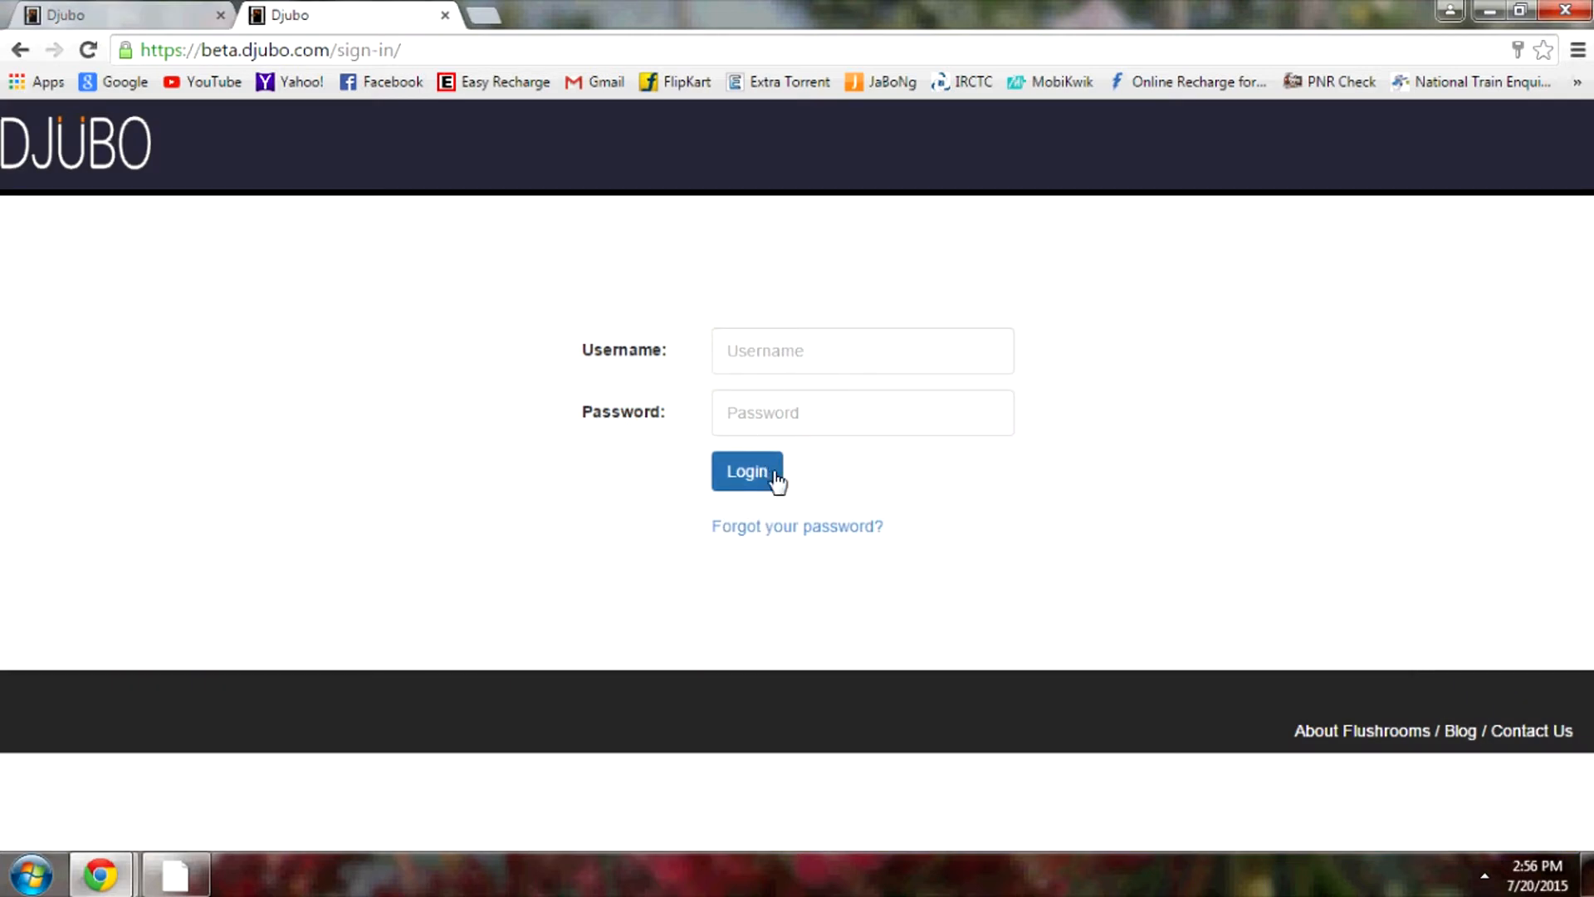
{"action": "left_click", "coordinate": [804, 359]}
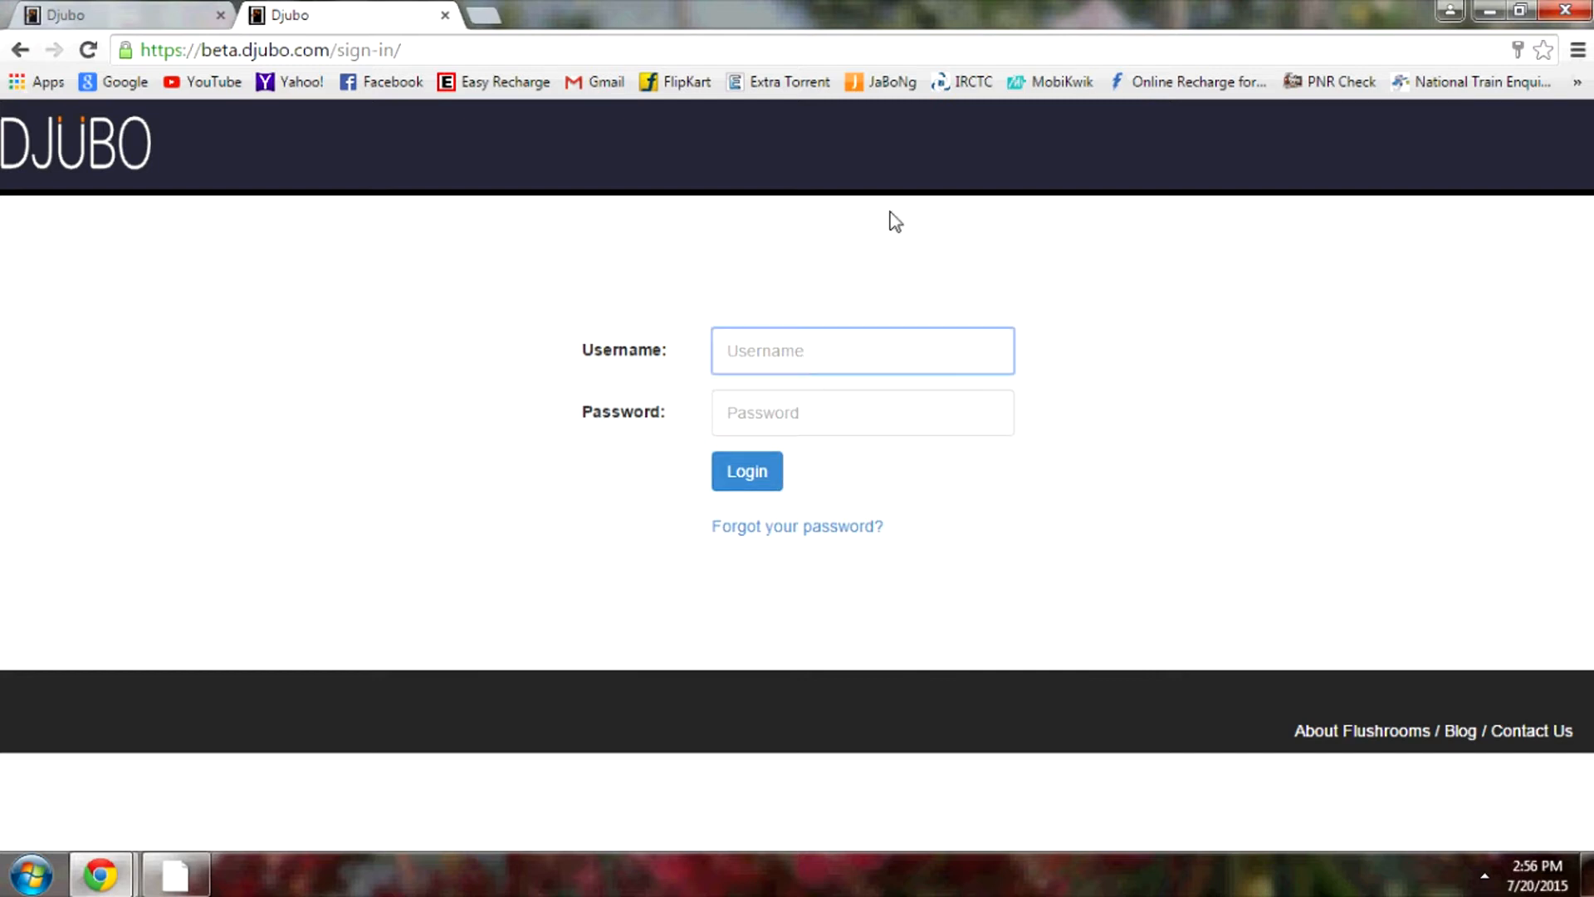
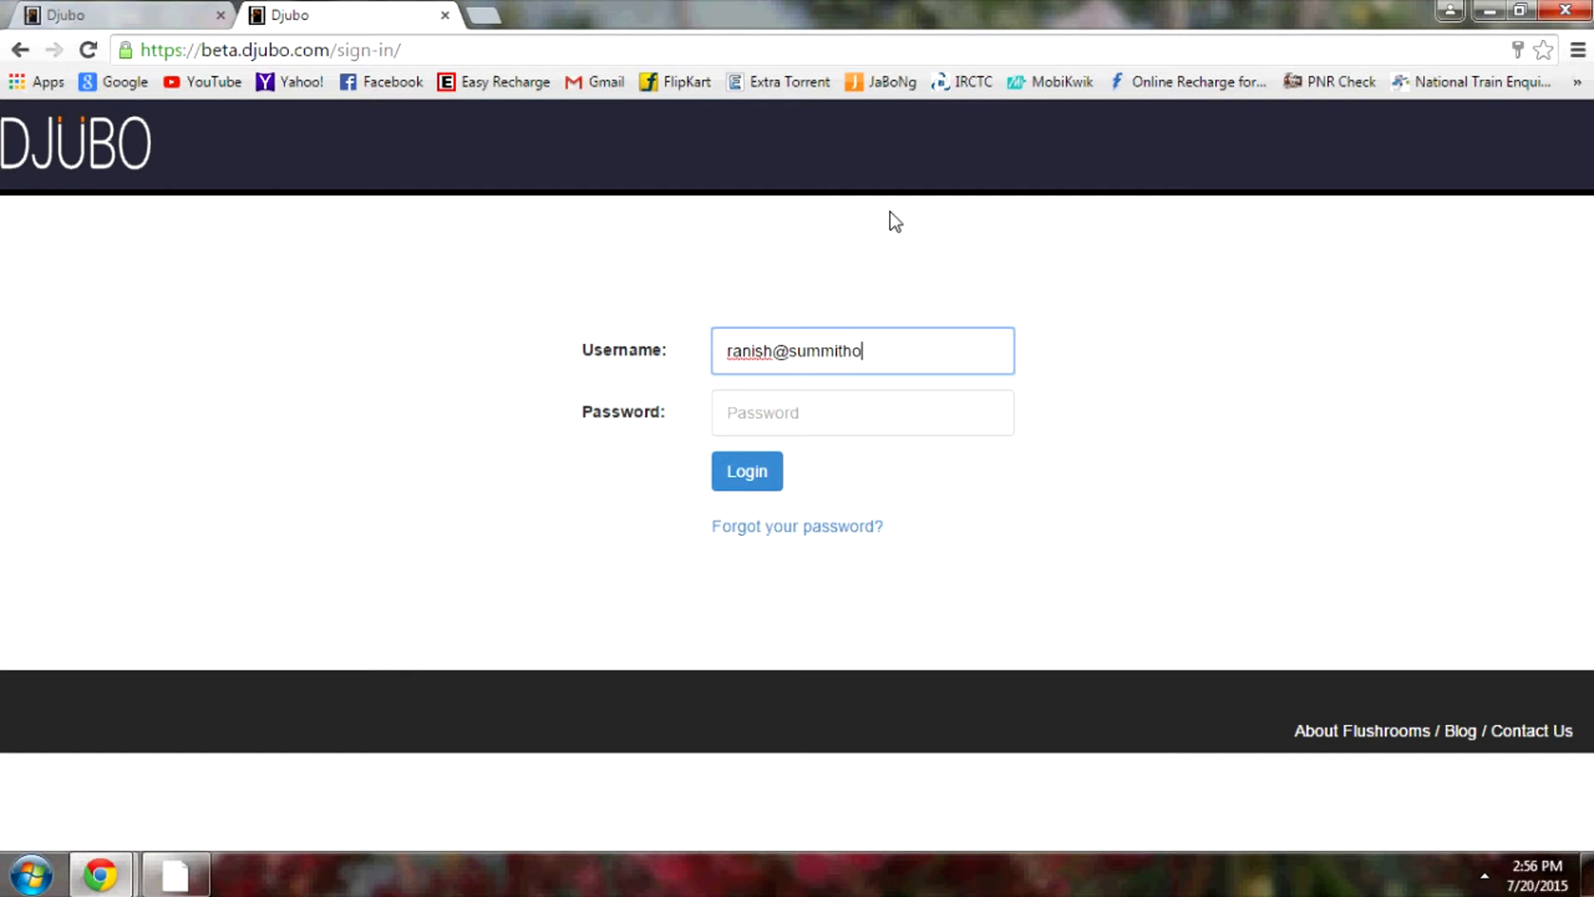
{"action": "key", "text": "Tab"}
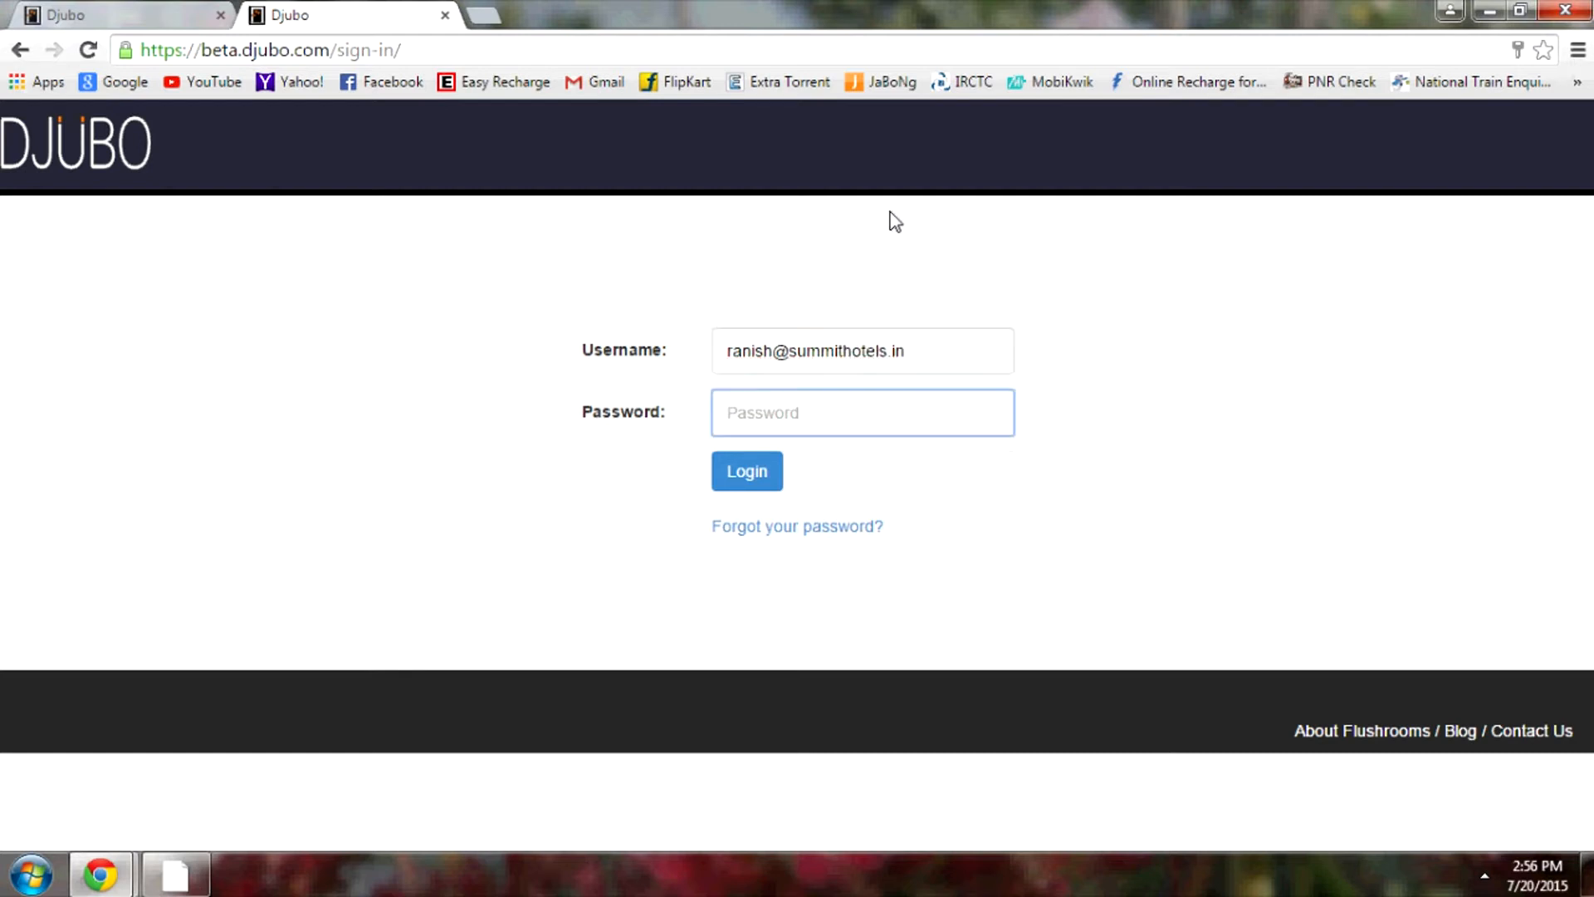
{"action": "key", "text": "Return"}
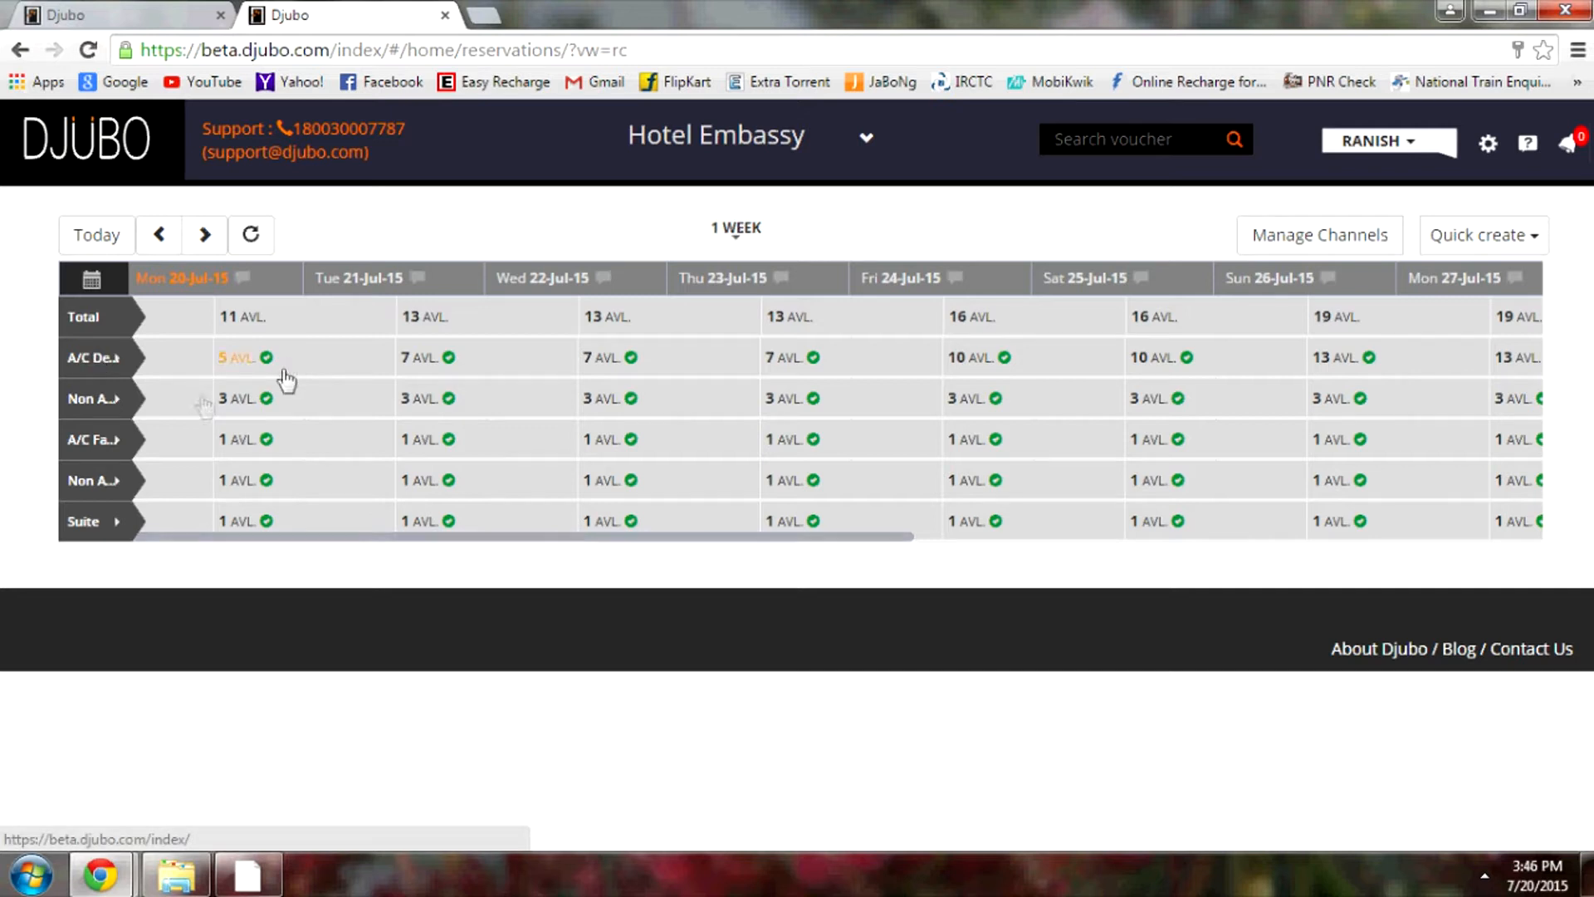
Expand the A/C Deluxe category and inspect room 102's Thursday block details
{"action": "left_click", "coordinate": [100, 365]}
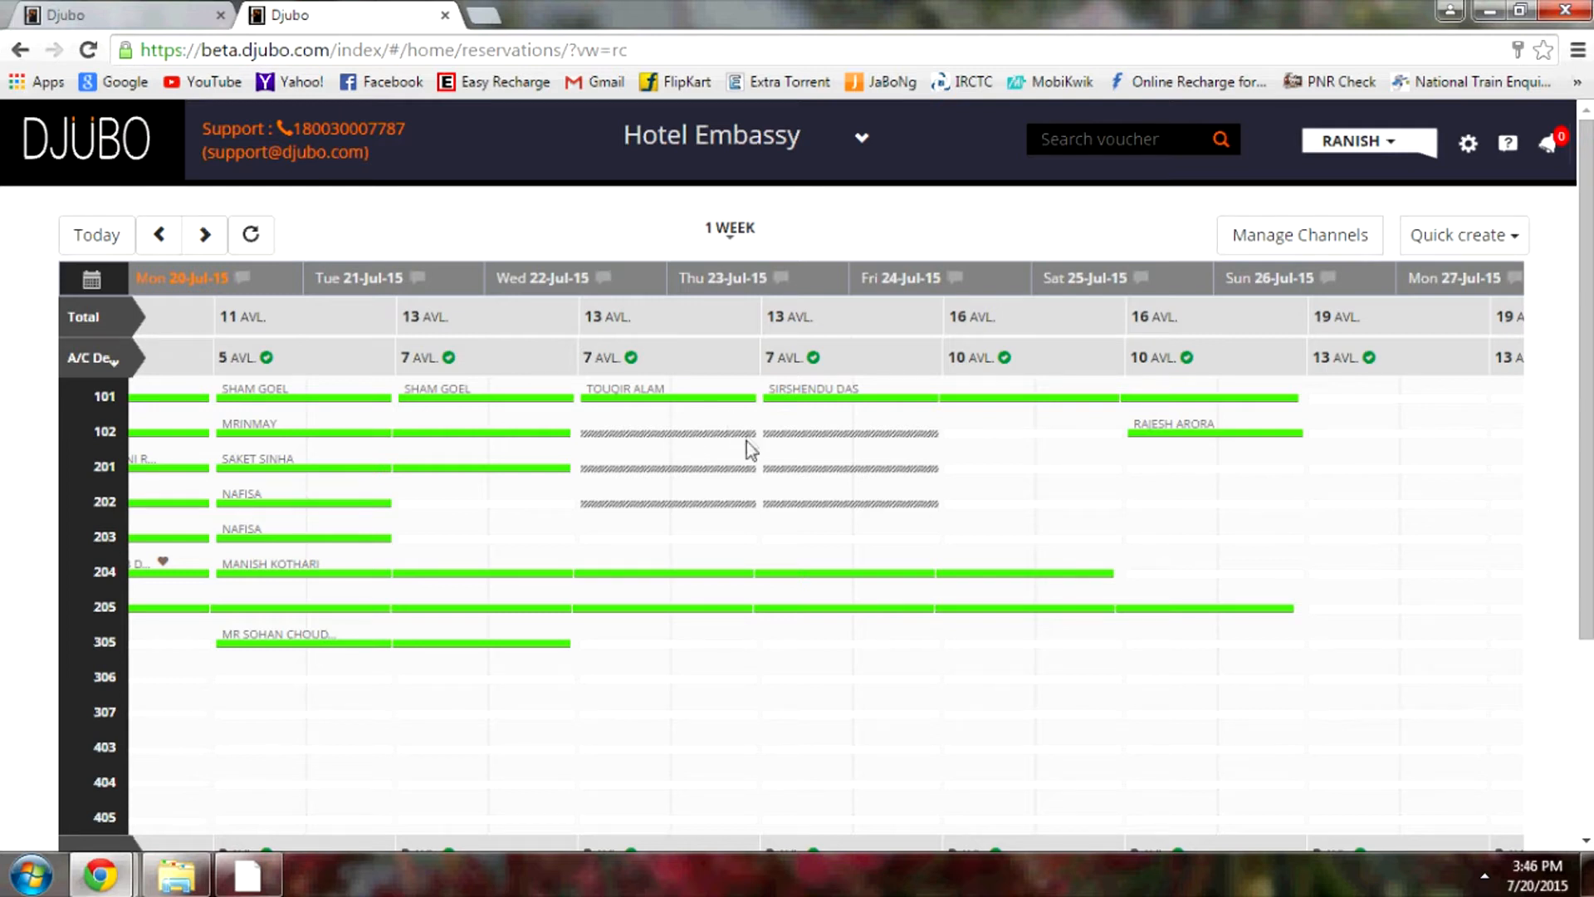
{"action": "left_click", "coordinate": [671, 438]}
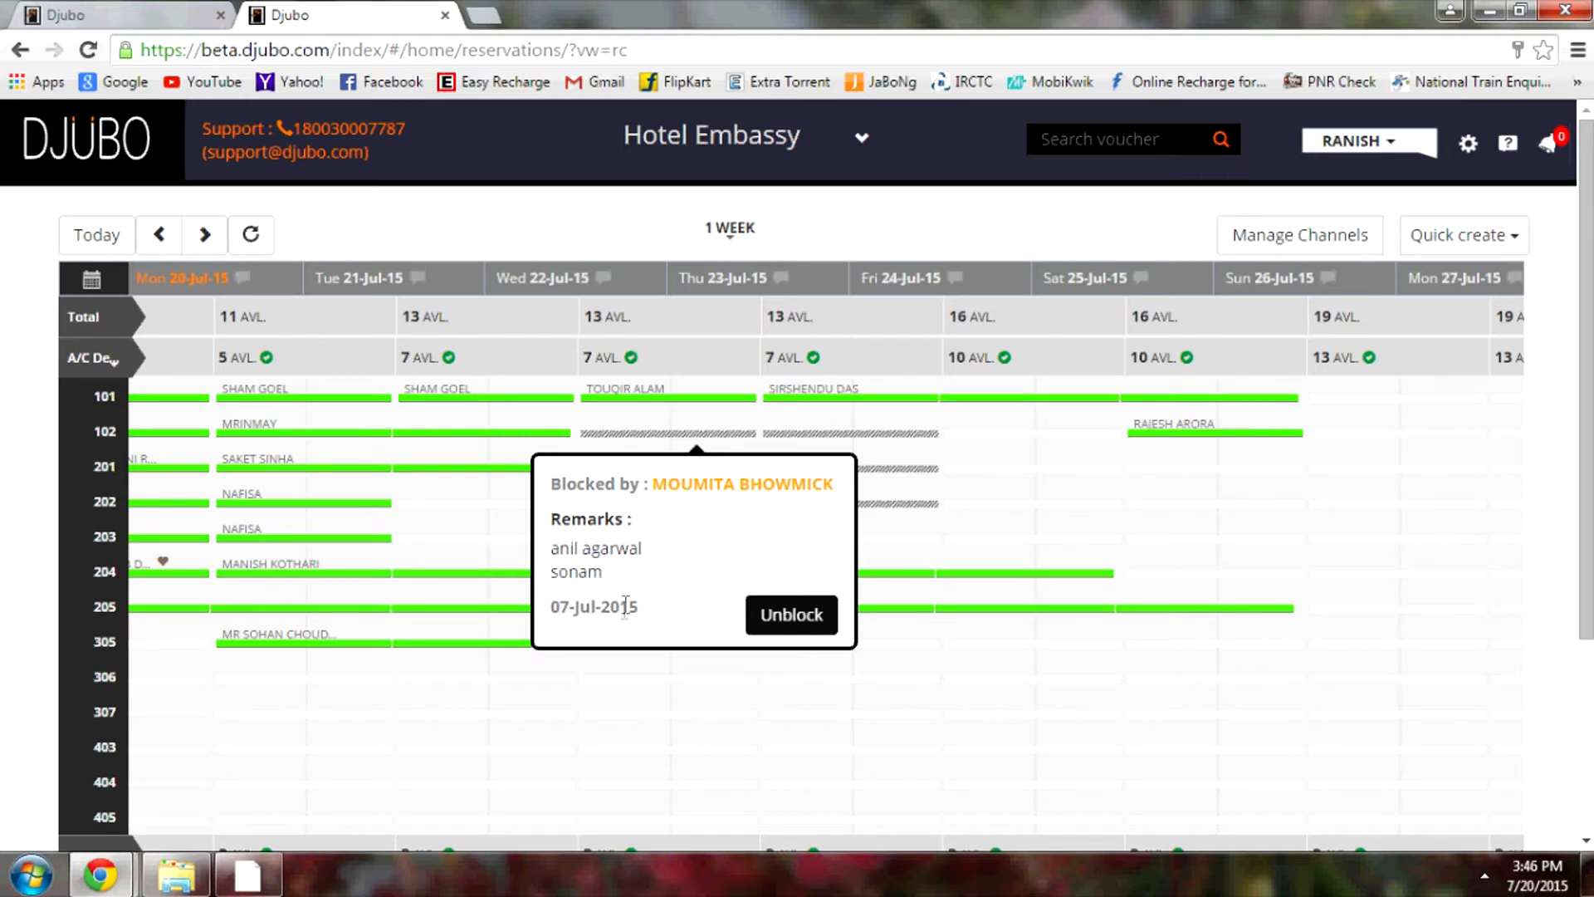
{"action": "left_click", "coordinate": [508, 635]}
{"action": "left_click", "coordinate": [655, 435]}
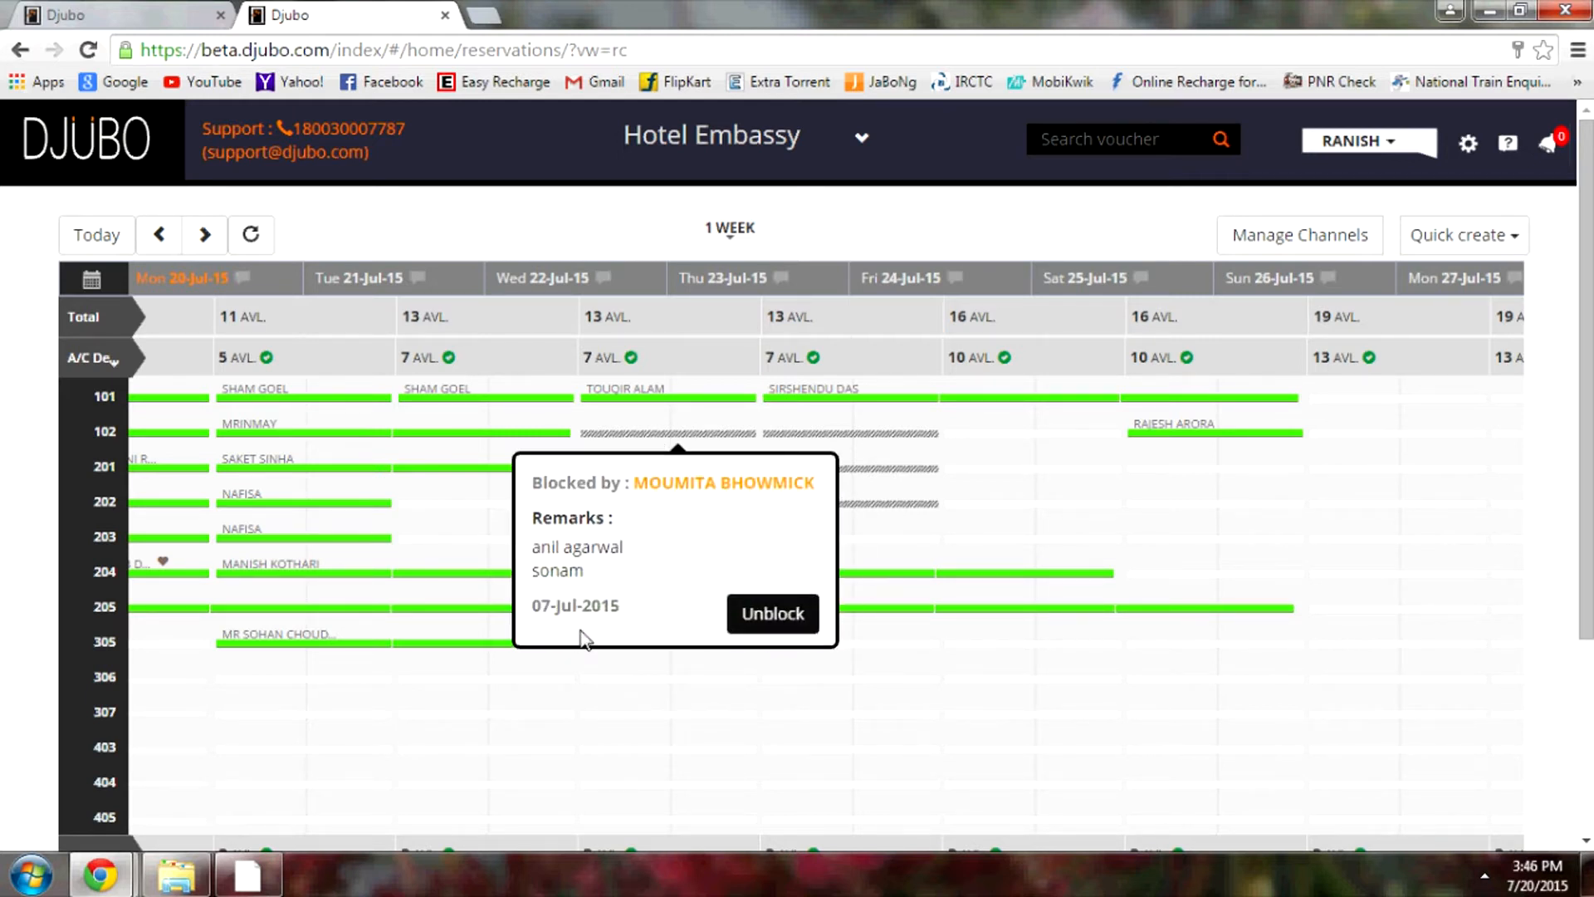
{"action": "left_click", "coordinate": [506, 576]}
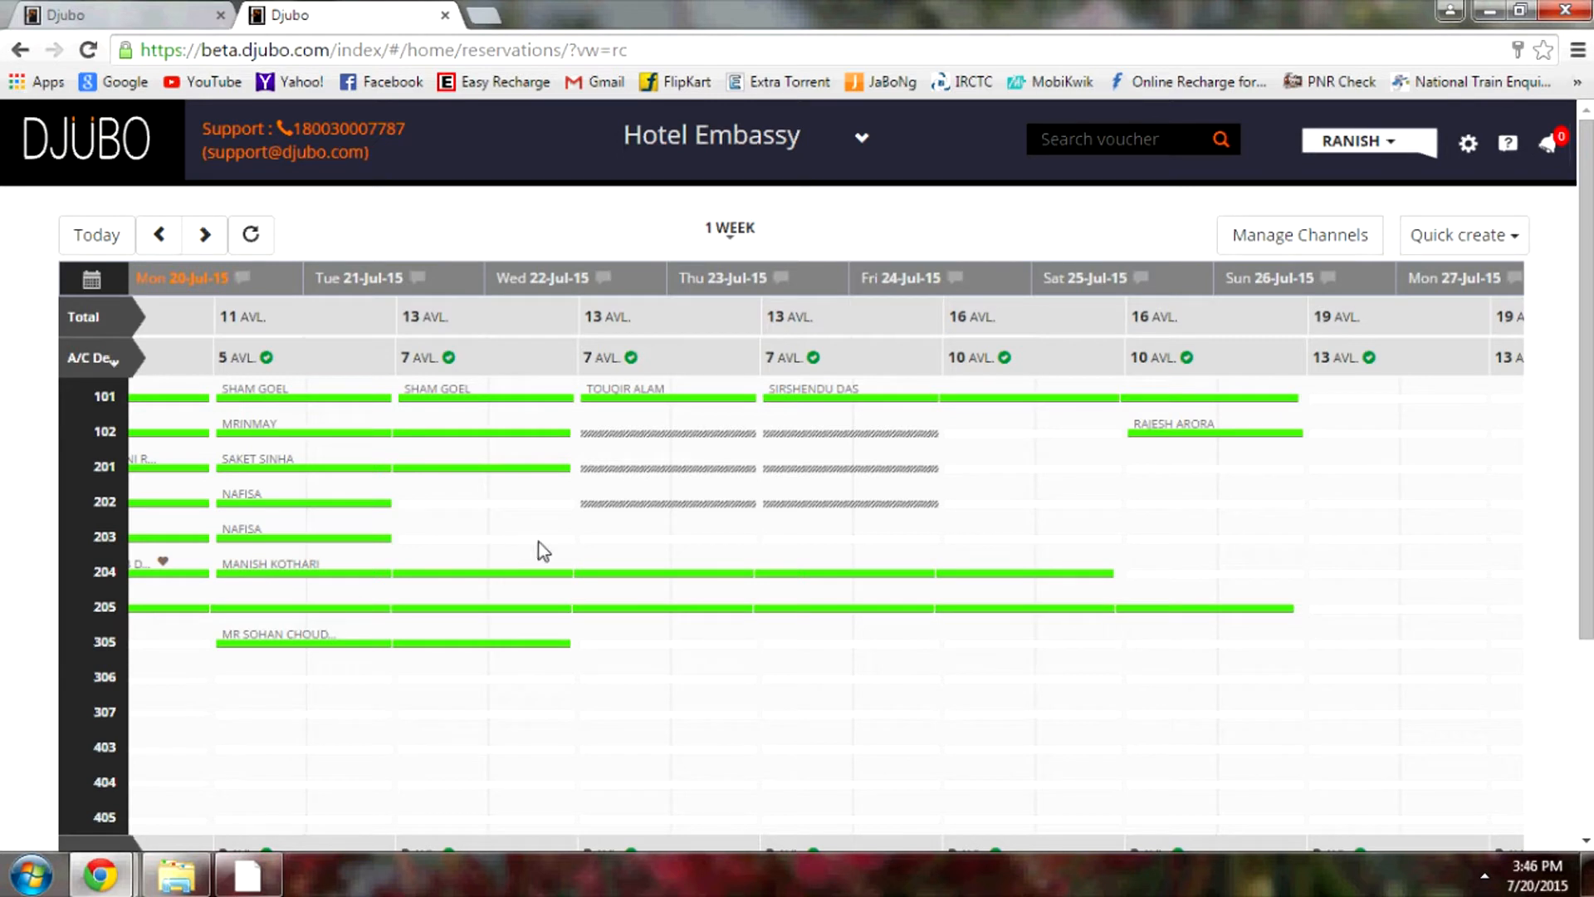
Select two nights in room 306 only and choose Book
{"action": "left_click", "coordinate": [305, 679]}
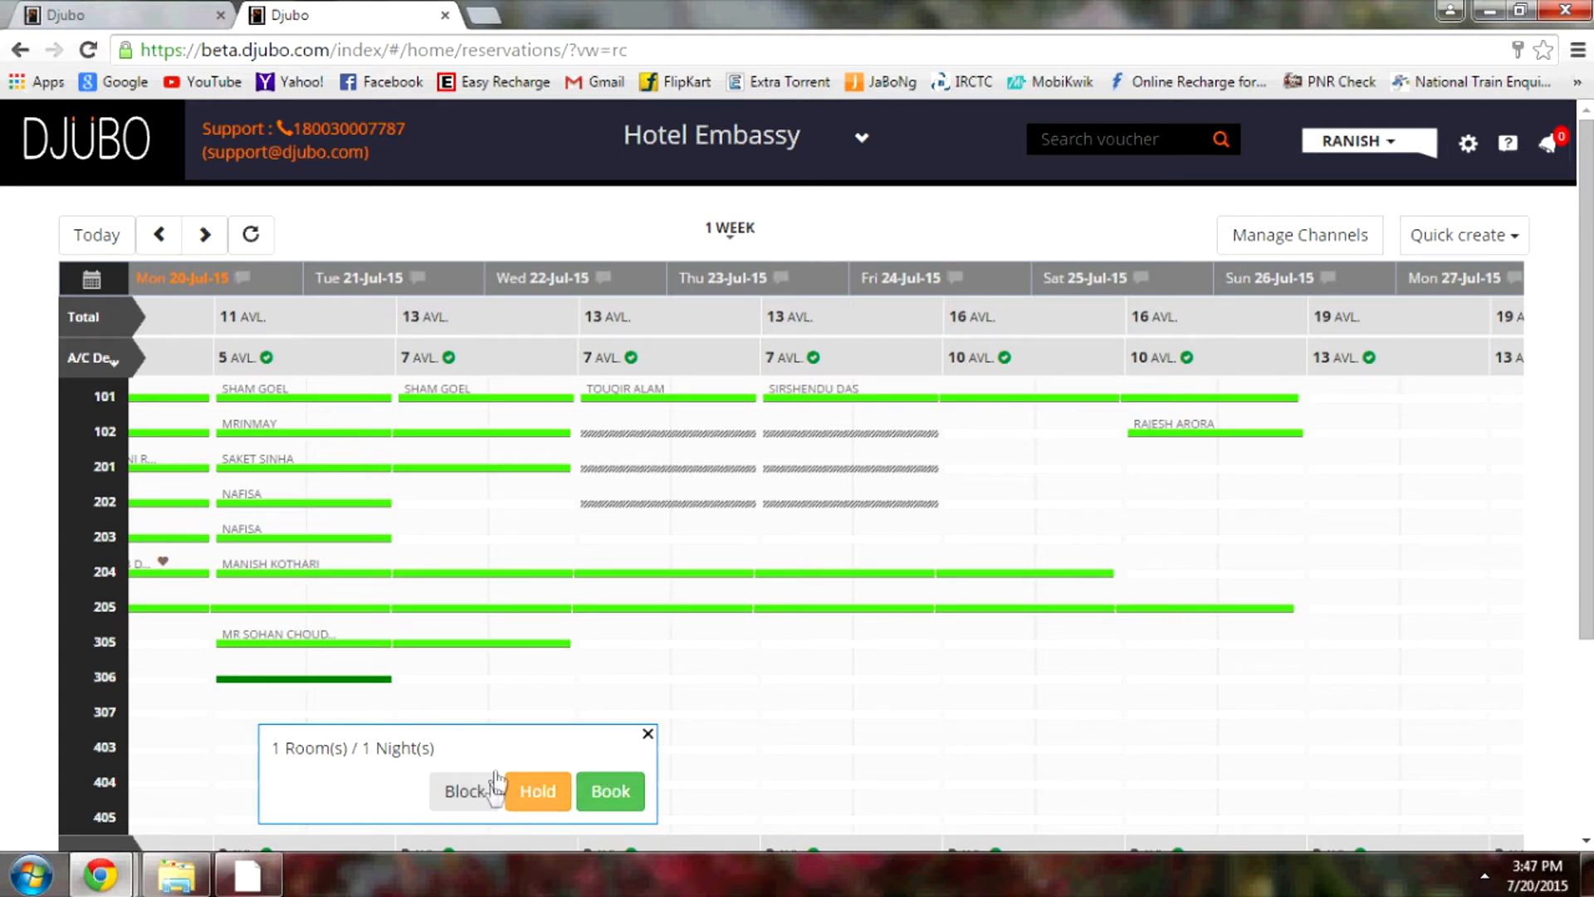
{"action": "left_click", "coordinate": [648, 735]}
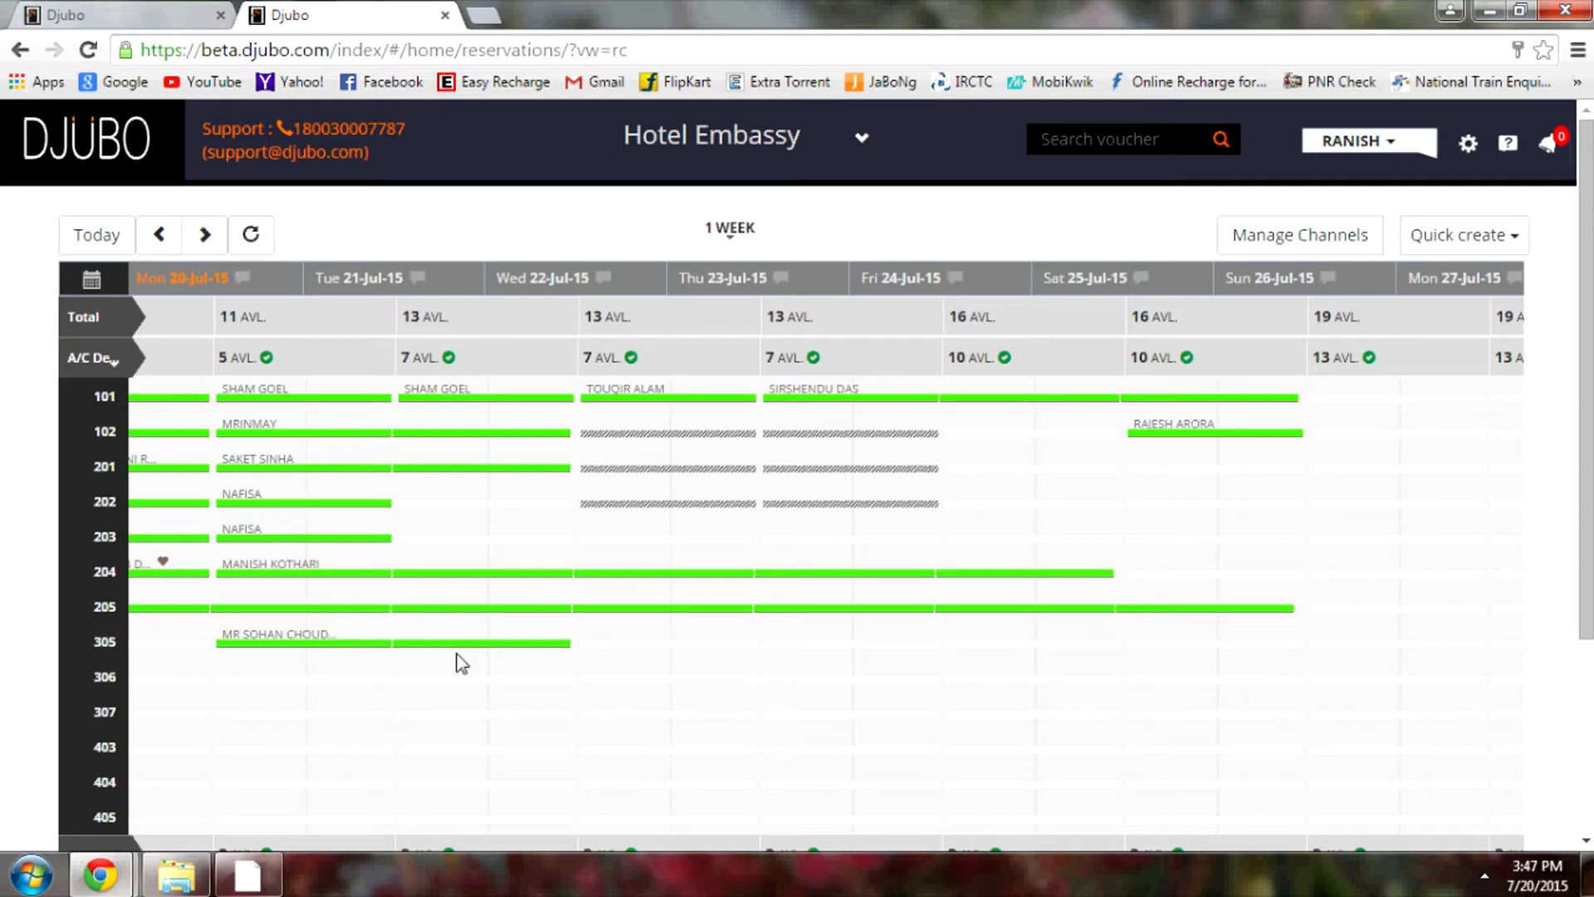
{"action": "left_click", "coordinate": [305, 680]}
{"action": "left_click_drag", "start_coordinate": [372, 679], "coordinate": [494, 692]}
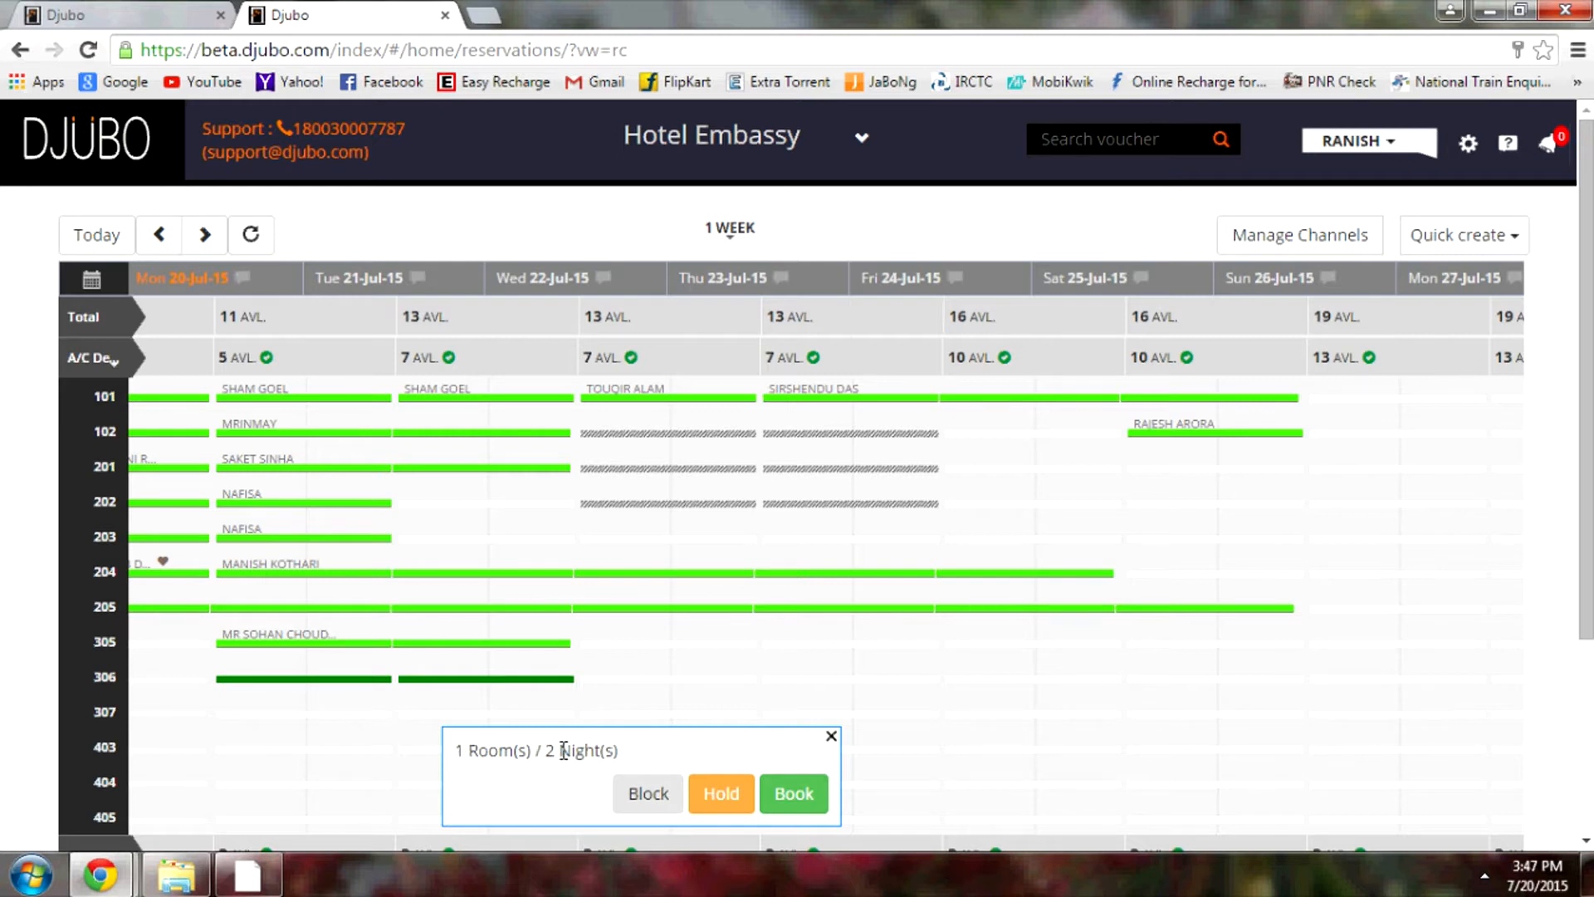
{"action": "left_click", "coordinate": [831, 735]}
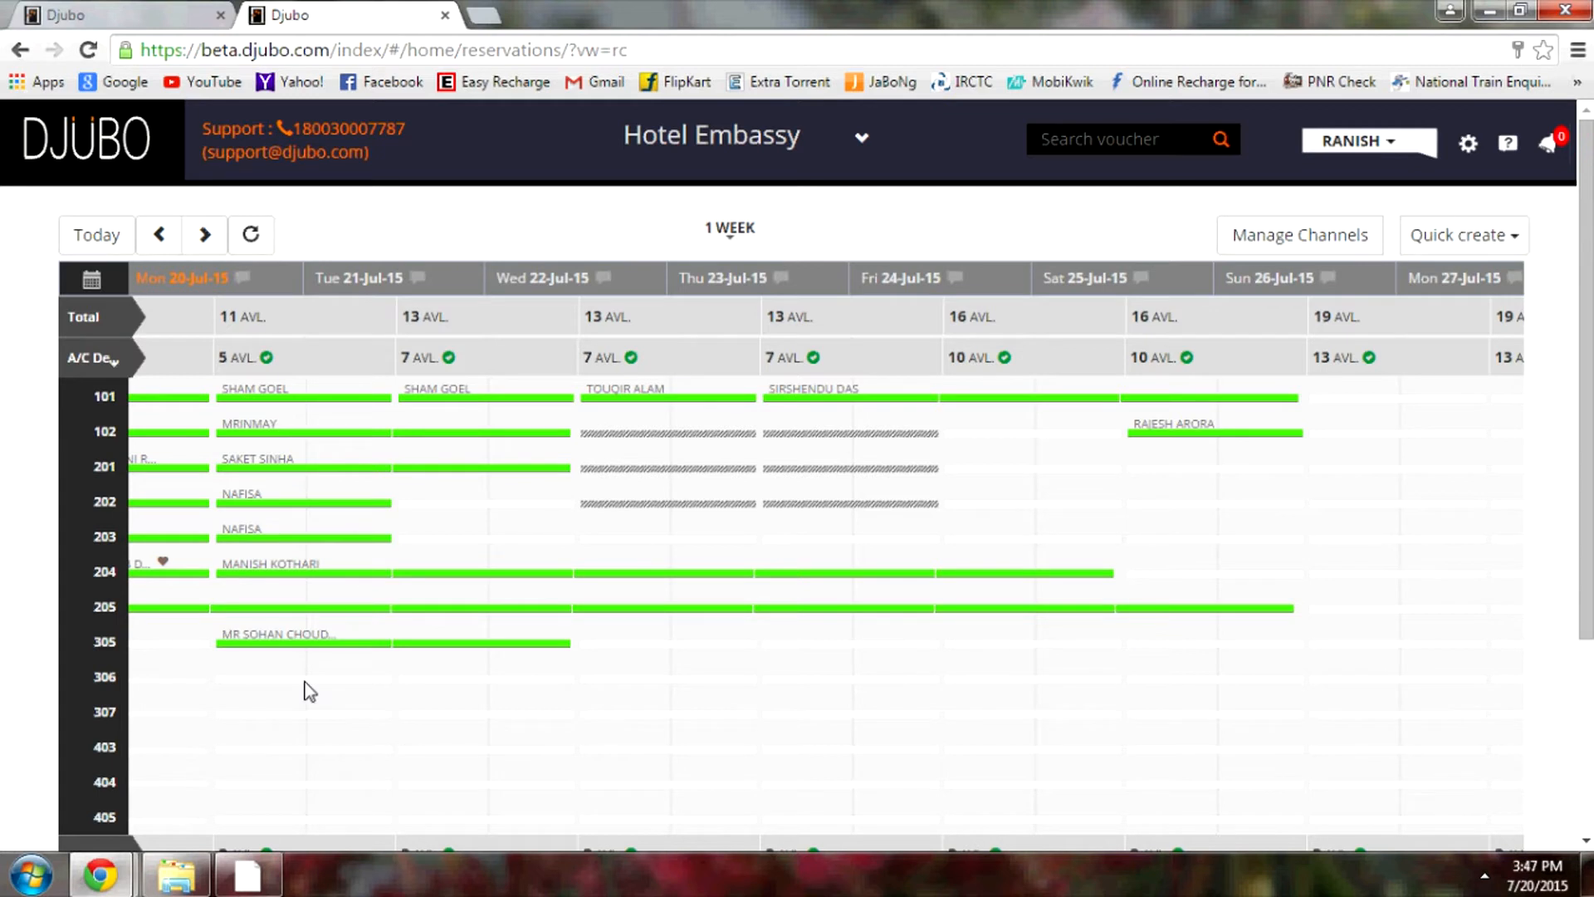
{"action": "left_click_drag", "start_coordinate": [302, 680], "coordinate": [487, 714]}
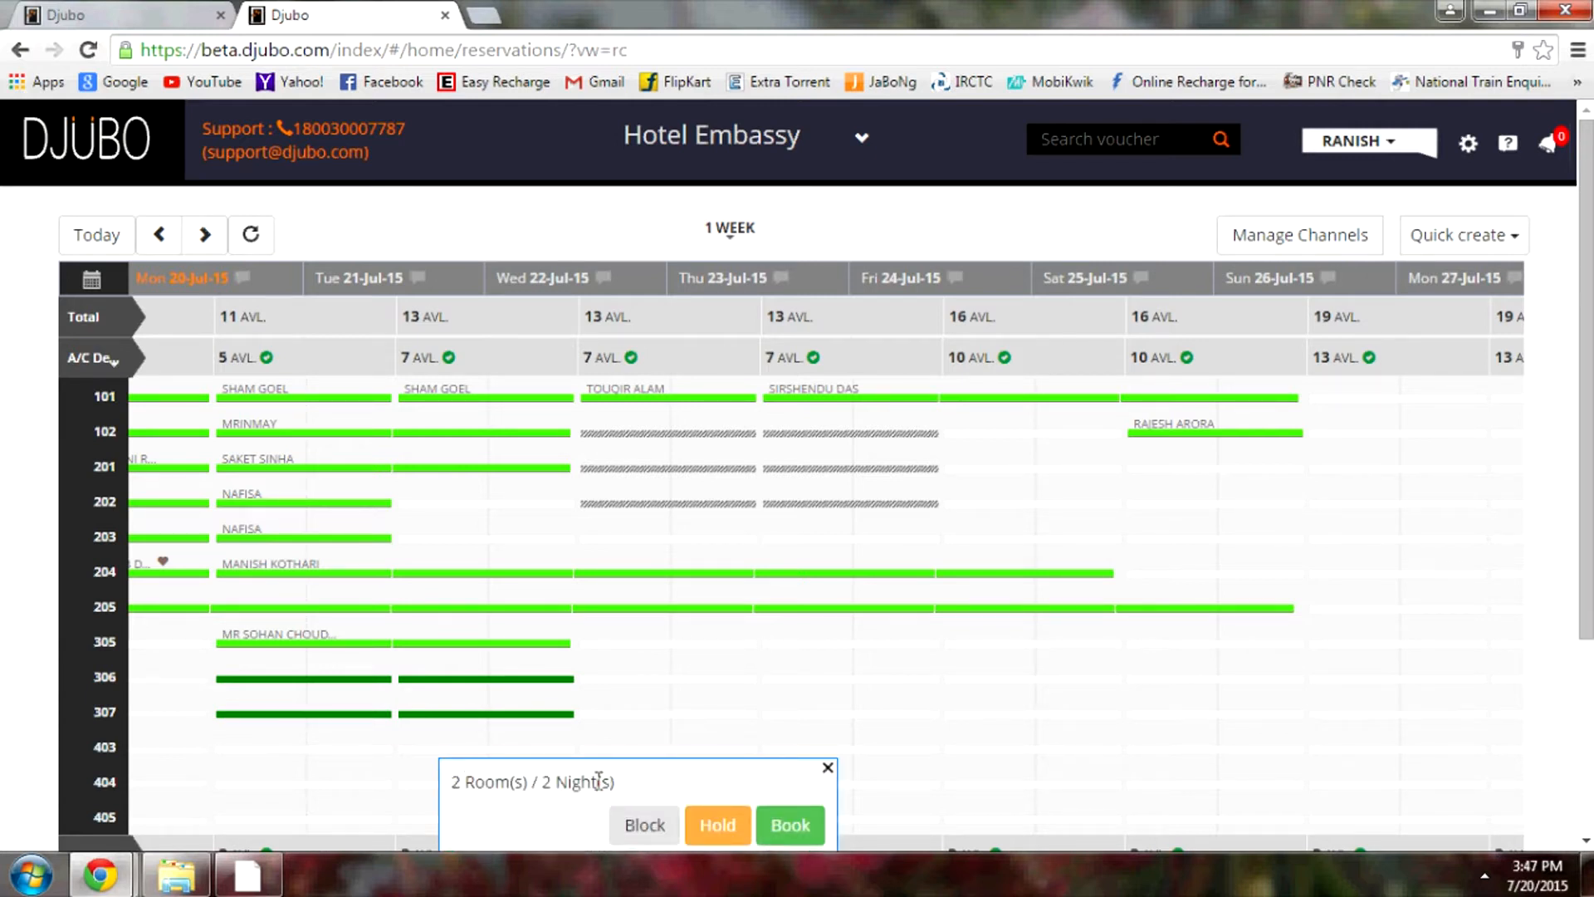
{"action": "left_click", "coordinate": [827, 768]}
{"action": "left_click_drag", "start_coordinate": [350, 682], "coordinate": [537, 682]}
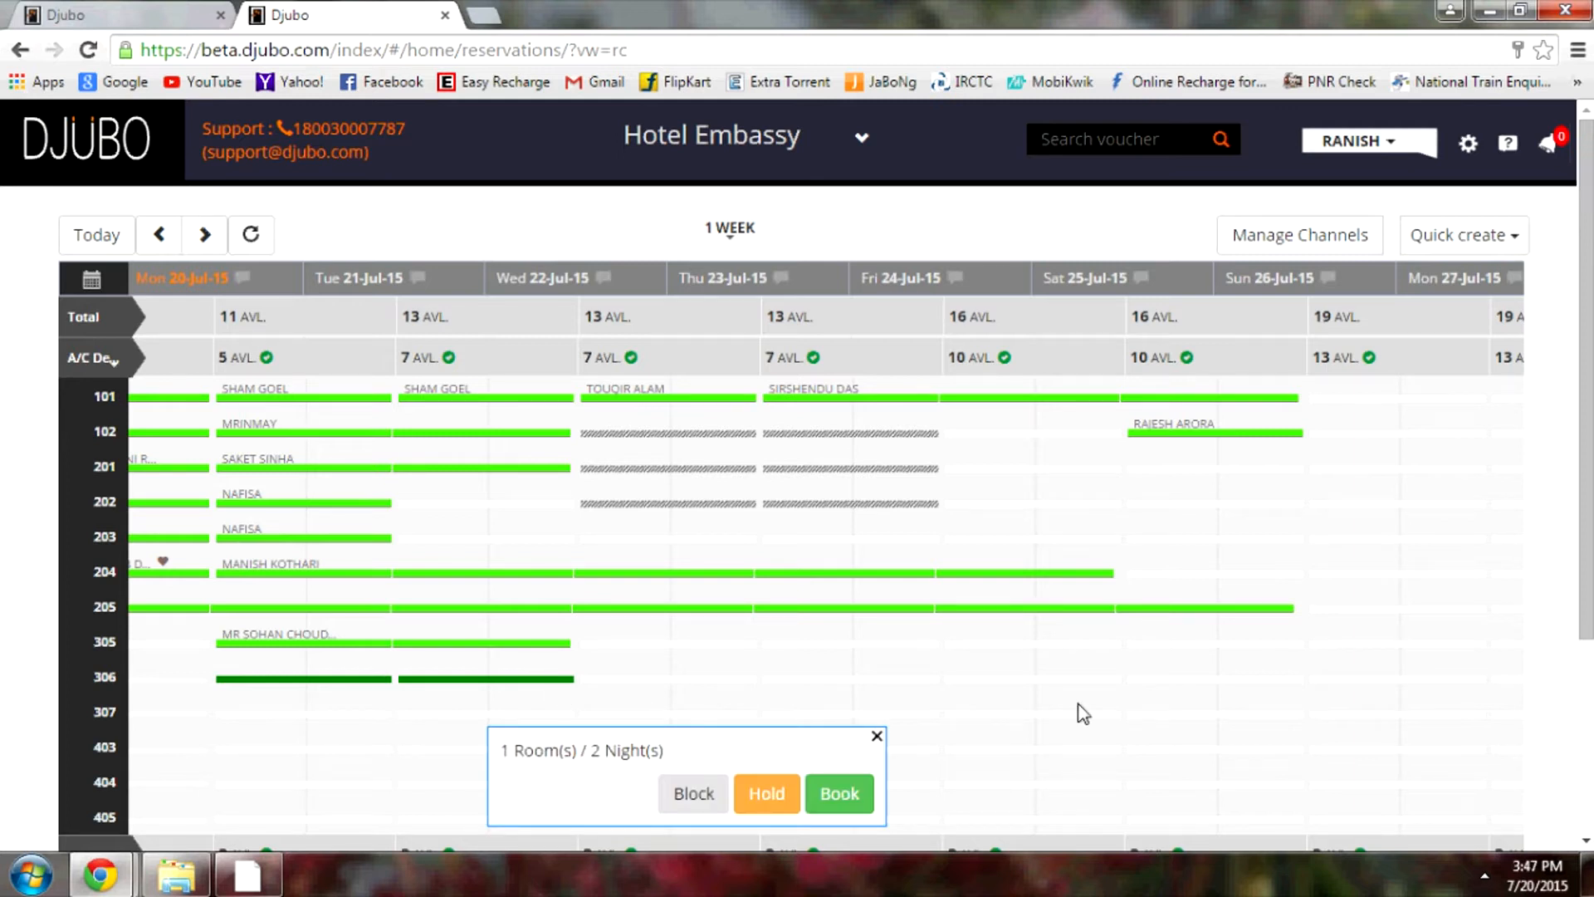
{"action": "left_click", "coordinate": [848, 807]}
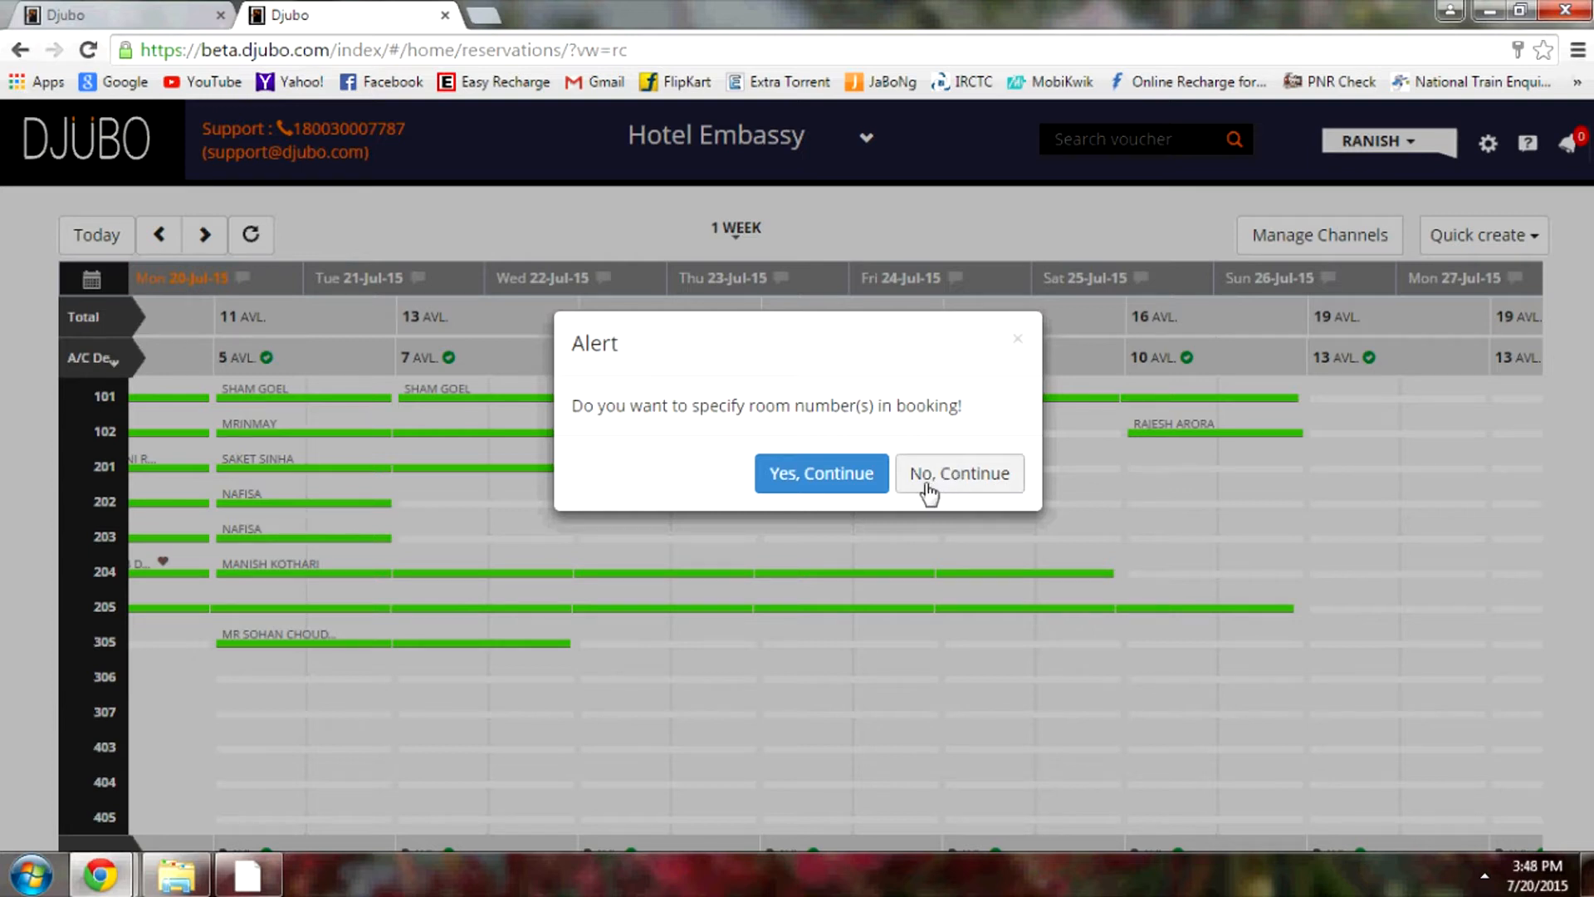
Continue without specifying room numbers and review the 20–22 July A/C Deluxe booking form
{"action": "left_click", "coordinate": [955, 484]}
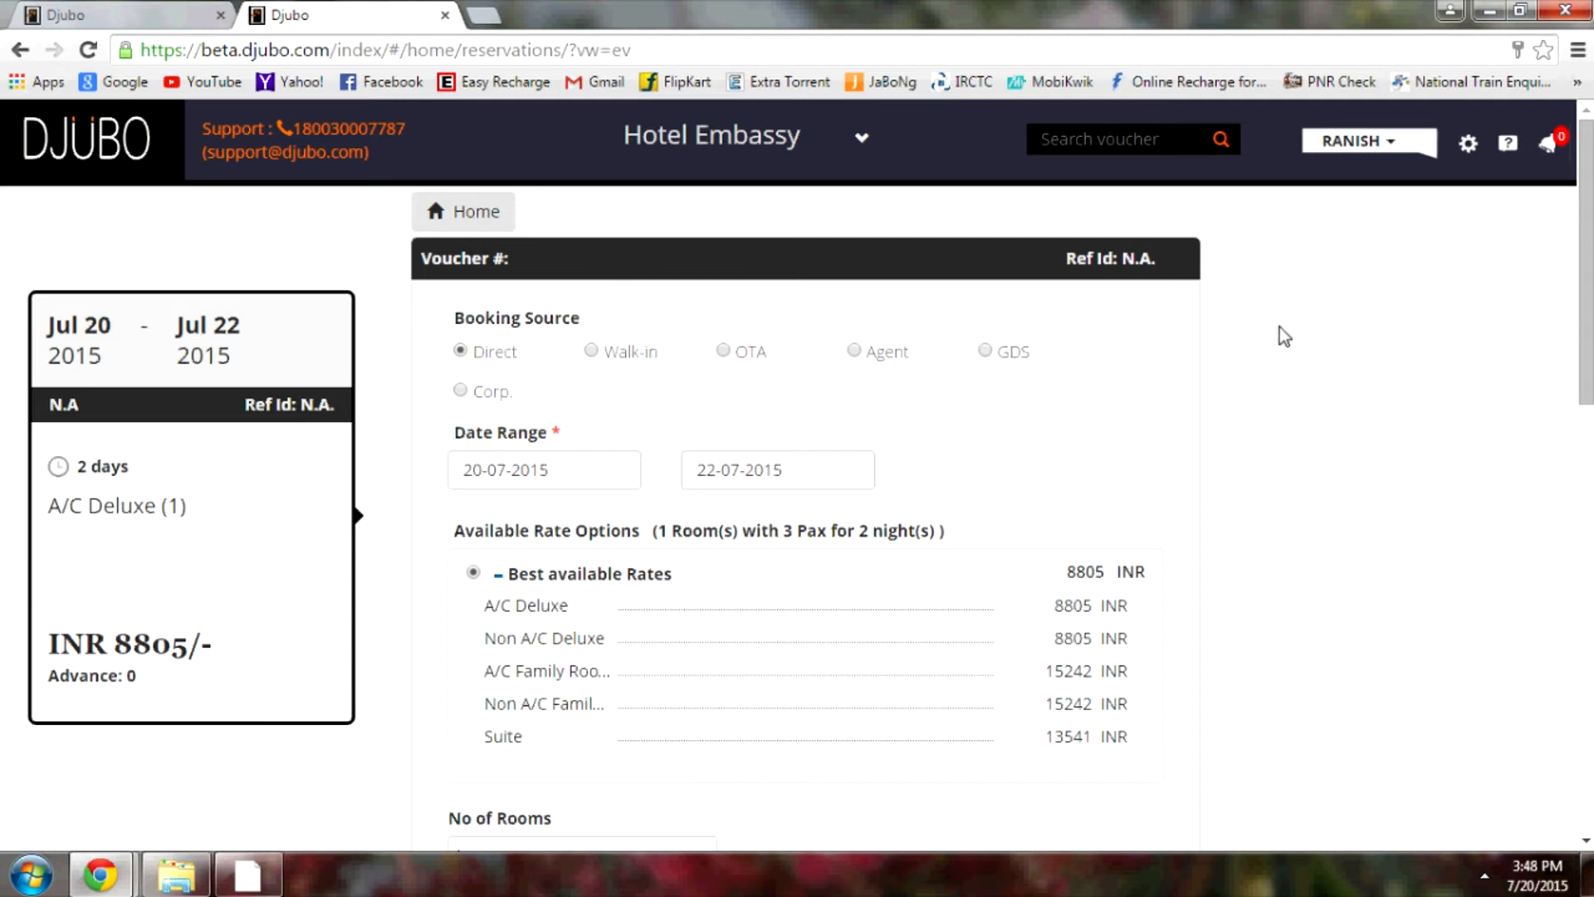
{"action": "scroll", "coordinate": [1278, 349], "scroll_direction": "down", "scroll_amount": 4}
{"action": "scroll", "coordinate": [1278, 376], "scroll_direction": "down", "scroll_amount": 8}
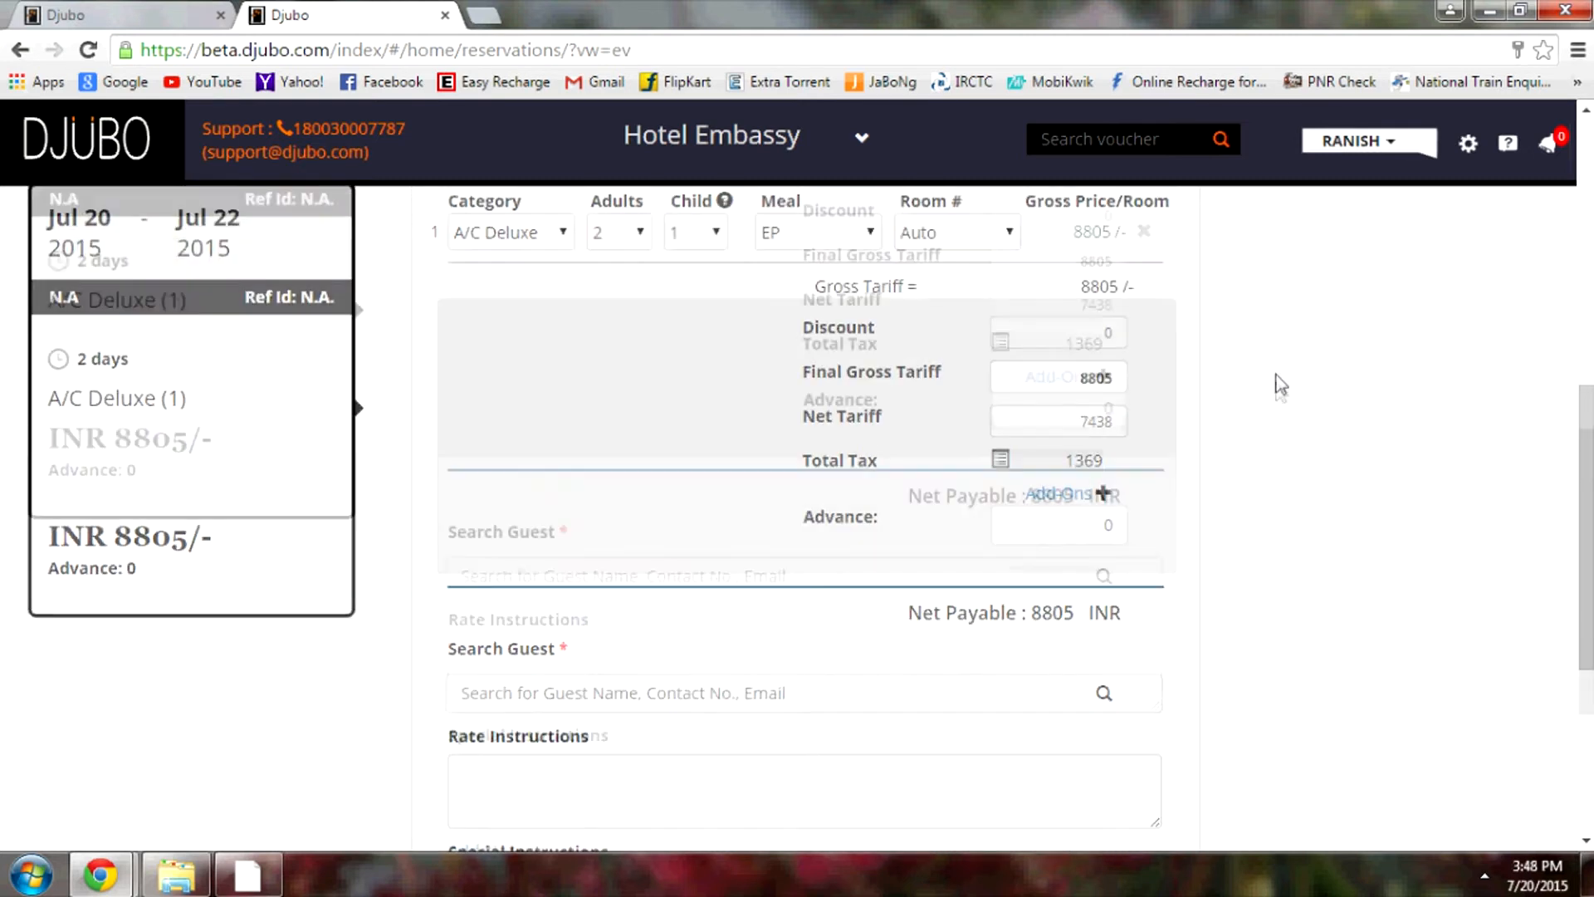
{"action": "scroll", "coordinate": [1279, 431], "scroll_direction": "up", "scroll_amount": 10}
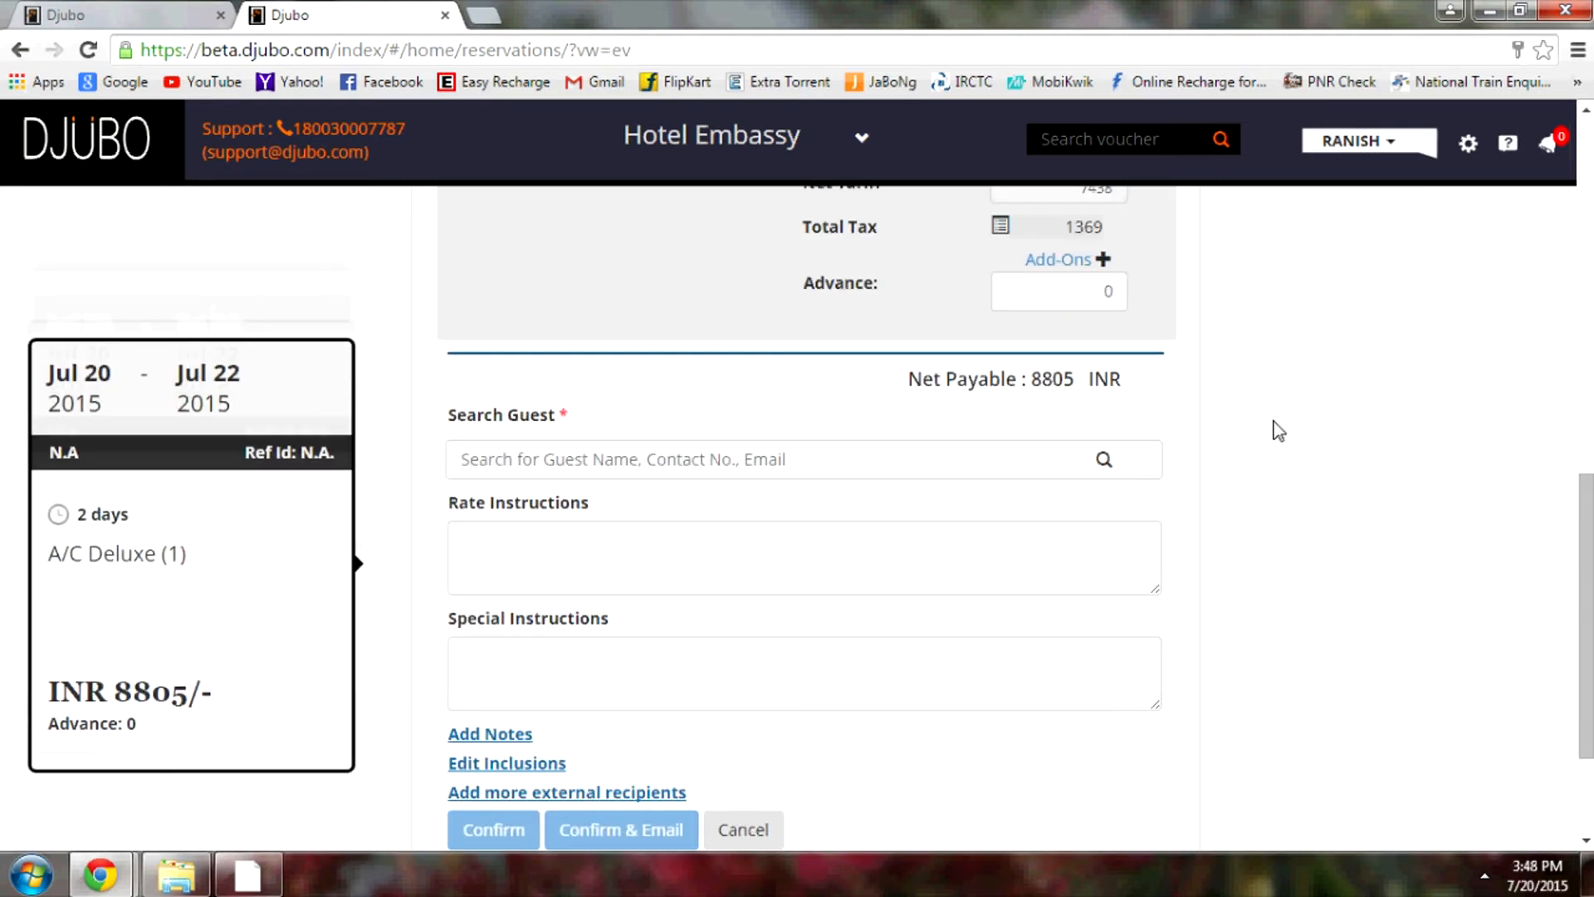
{"action": "scroll", "coordinate": [1279, 430], "scroll_direction": "up", "scroll_amount": 4}
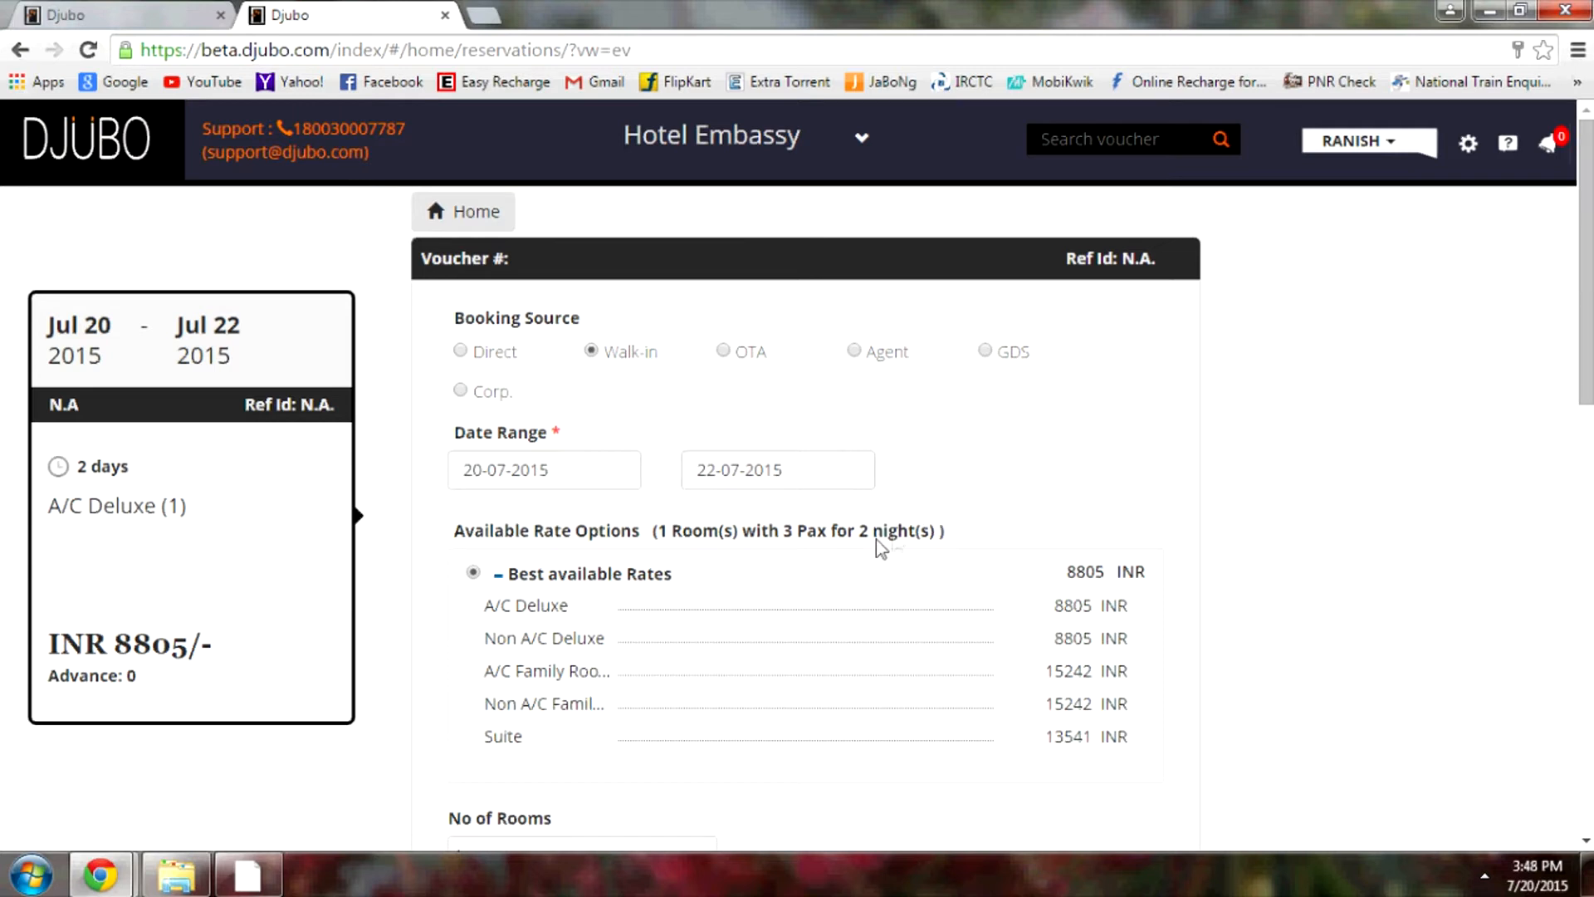
Keep the room assignment on Auto, choose the CP meal plan and 0 children
{"action": "scroll", "coordinate": [1219, 462], "scroll_direction": "down", "scroll_amount": 3}
{"action": "scroll", "coordinate": [1219, 459], "scroll_direction": "down", "scroll_amount": 3}
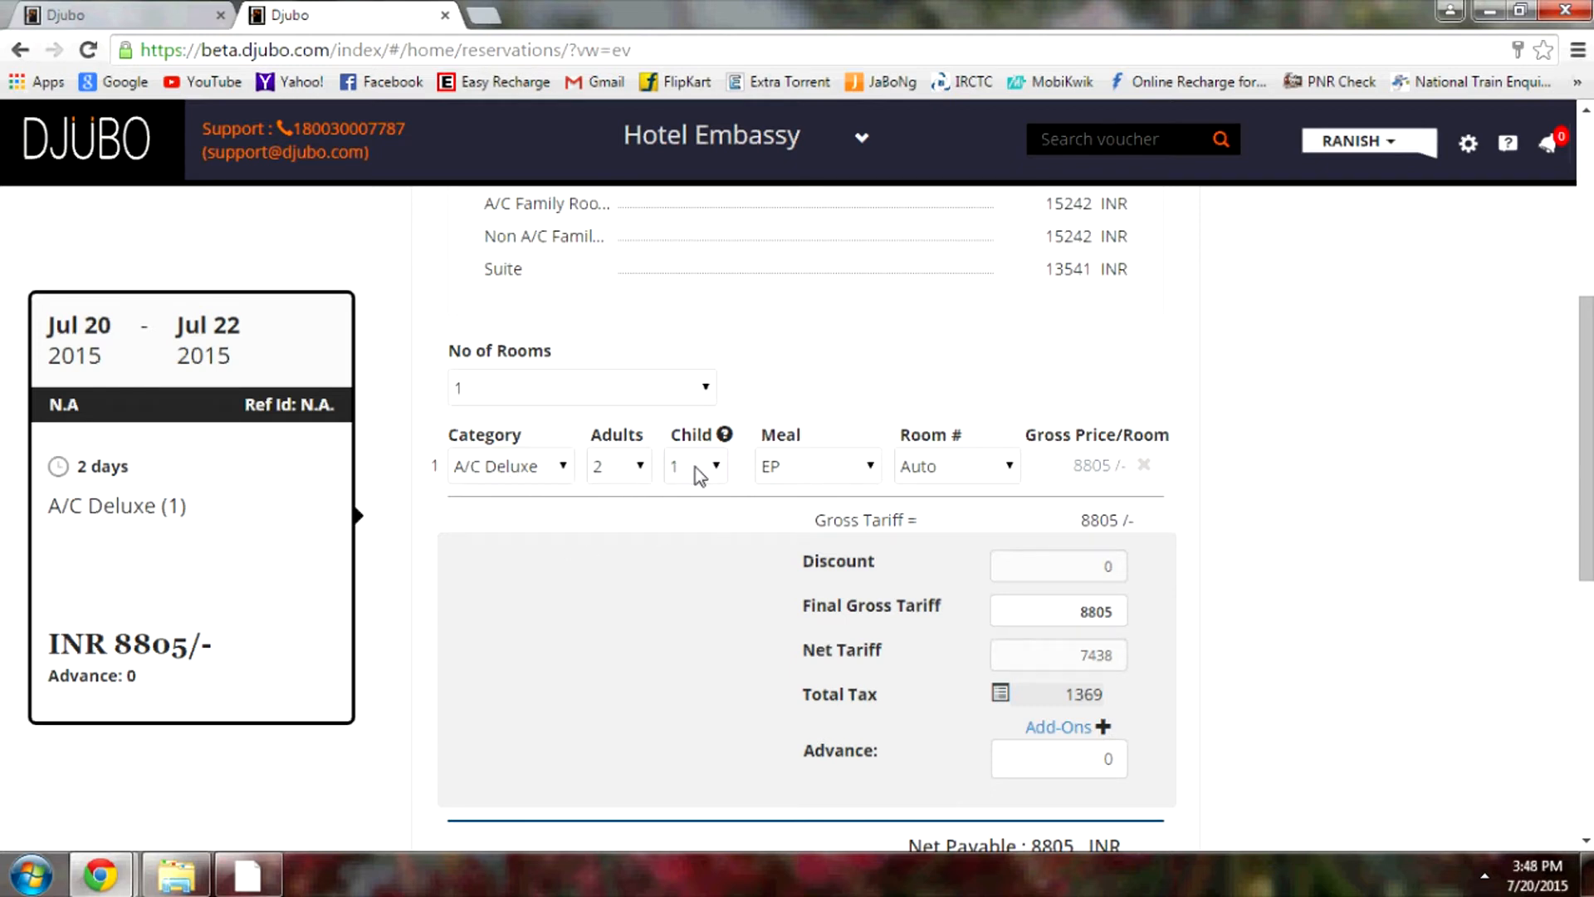
{"action": "left_click", "coordinate": [1007, 468]}
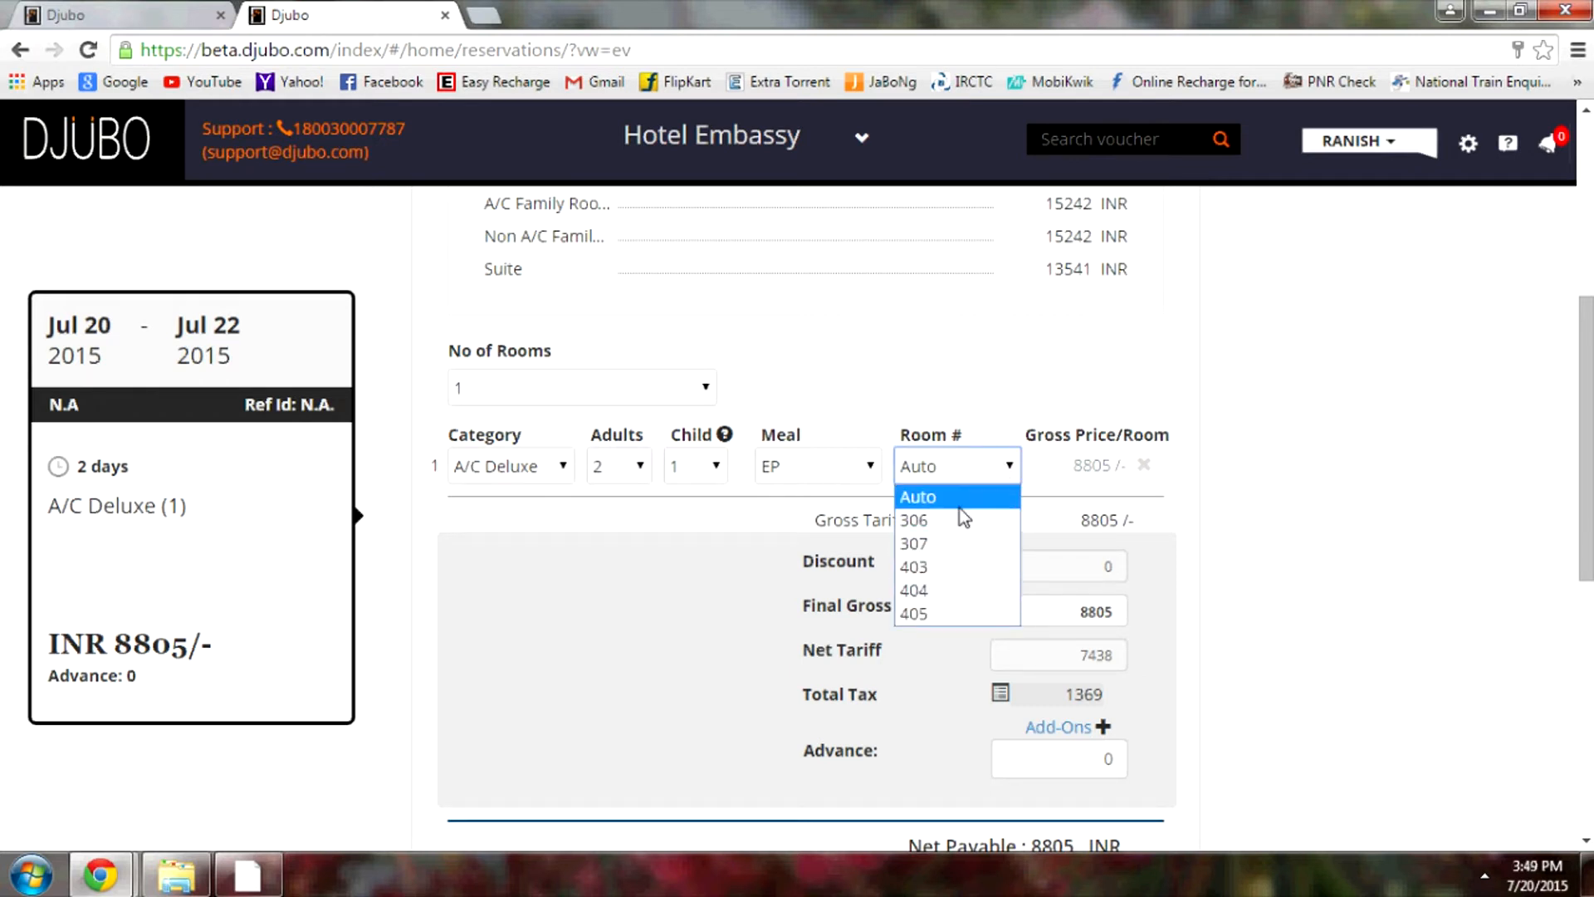
{"action": "left_click", "coordinate": [944, 496]}
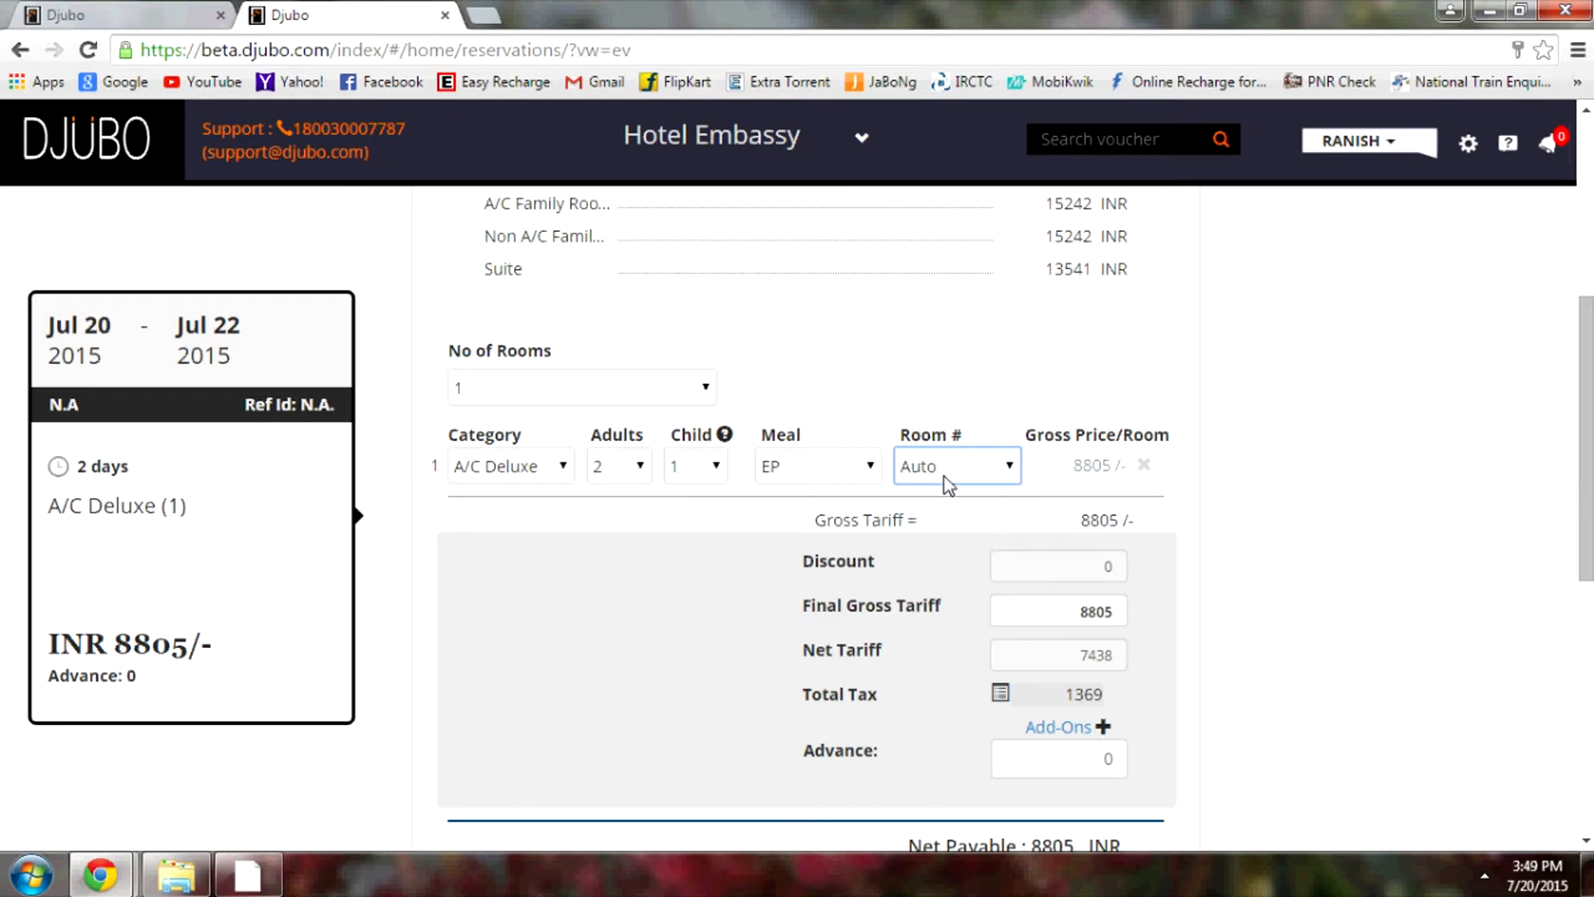
{"action": "left_click", "coordinate": [863, 466]}
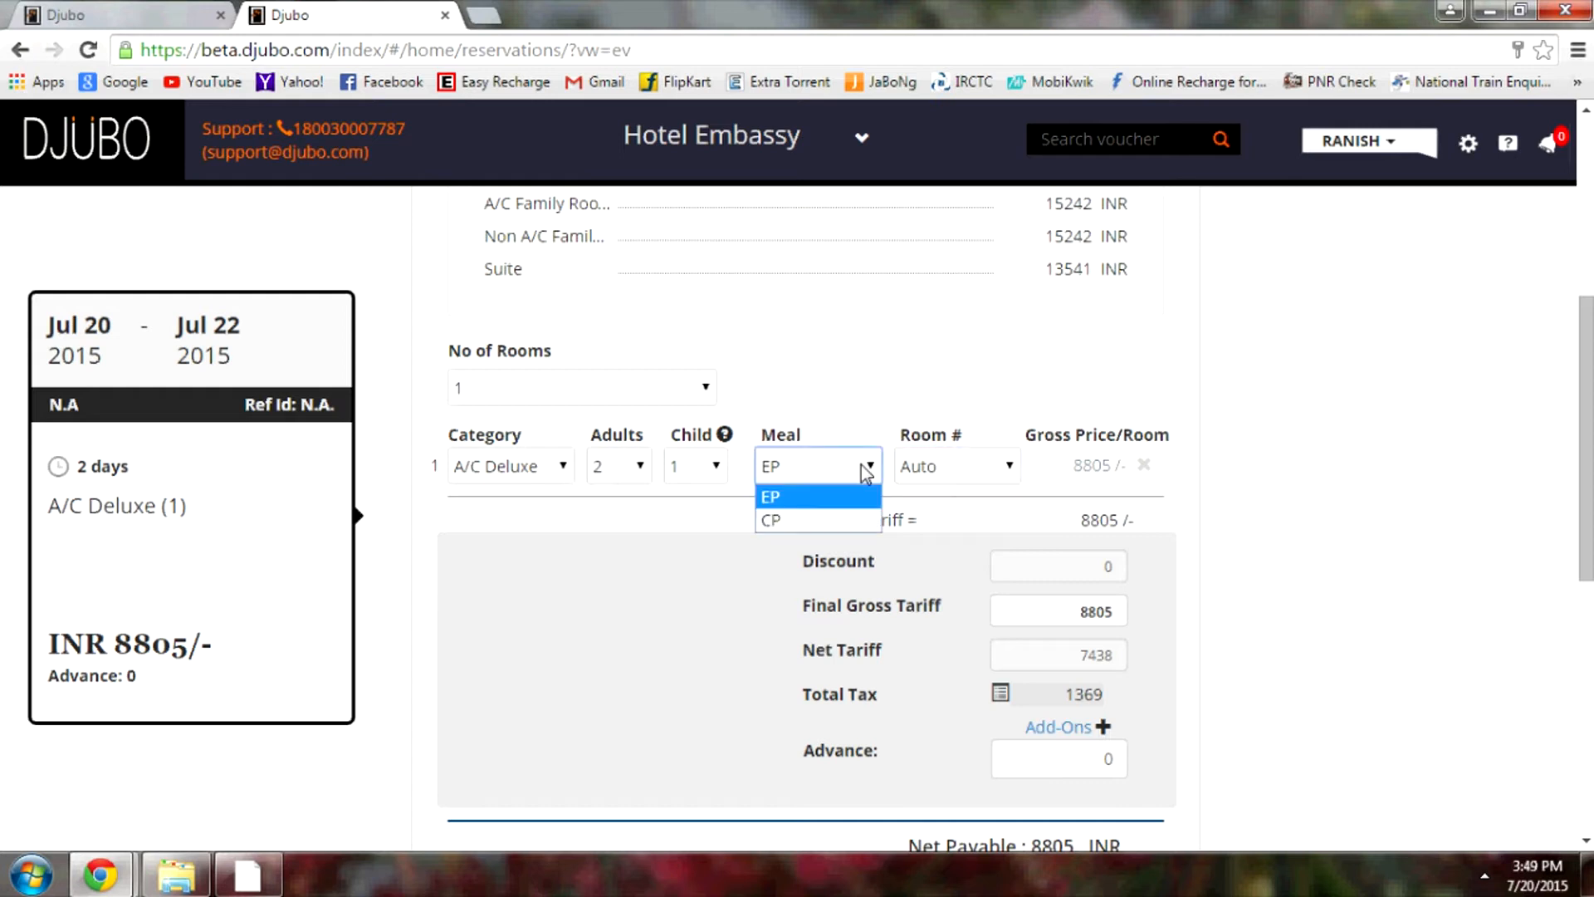
{"action": "left_click", "coordinate": [787, 521]}
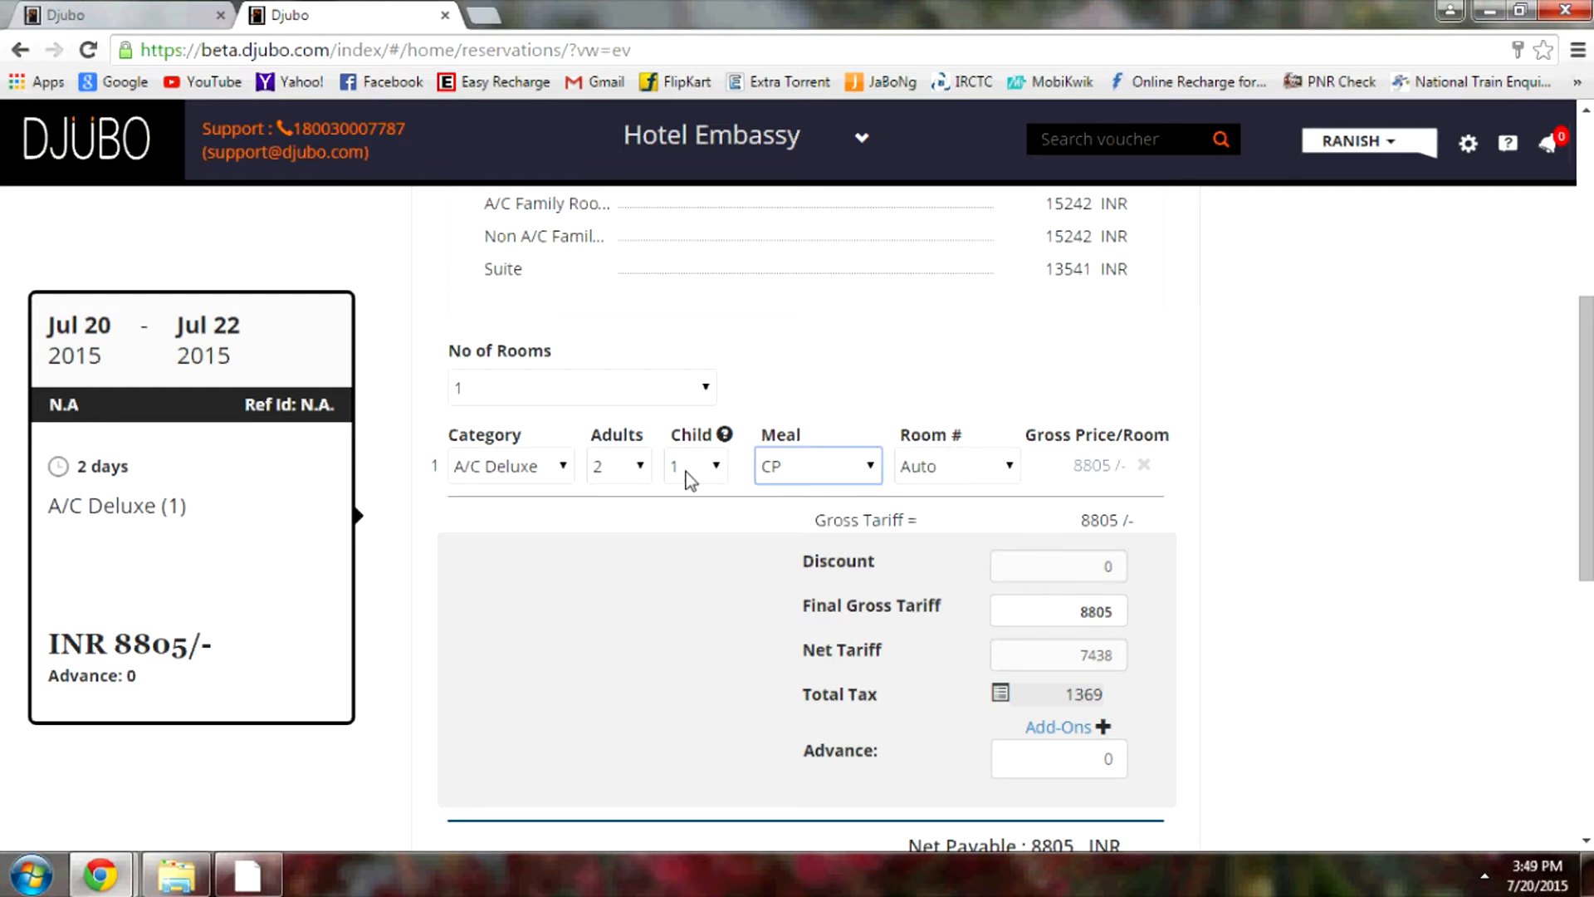
{"action": "left_click", "coordinate": [712, 469]}
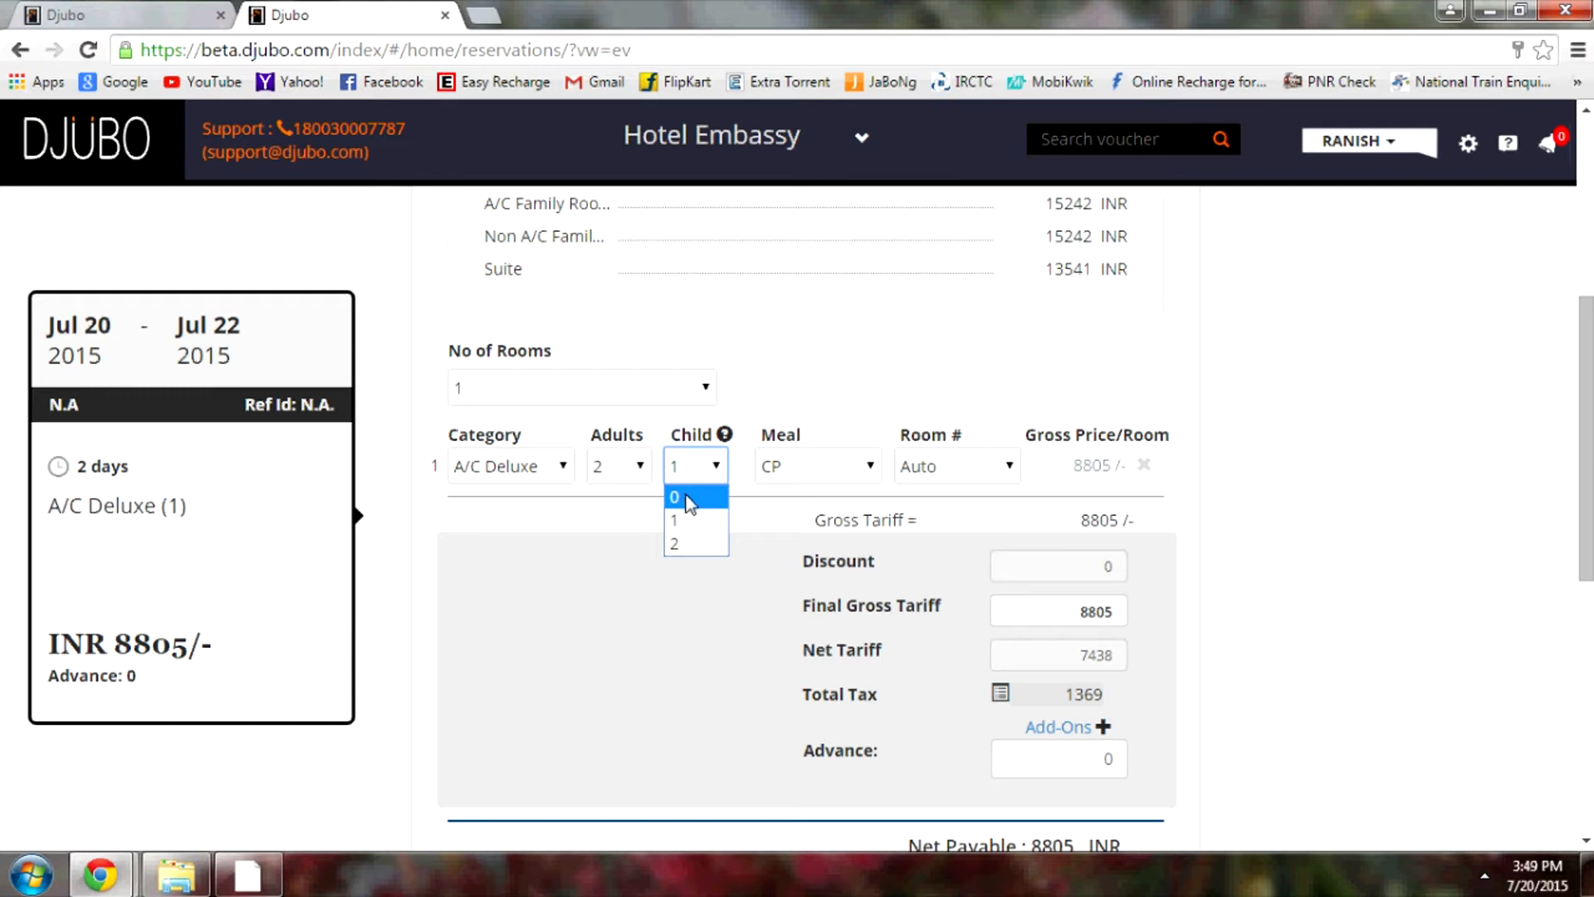
{"action": "left_click", "coordinate": [689, 498]}
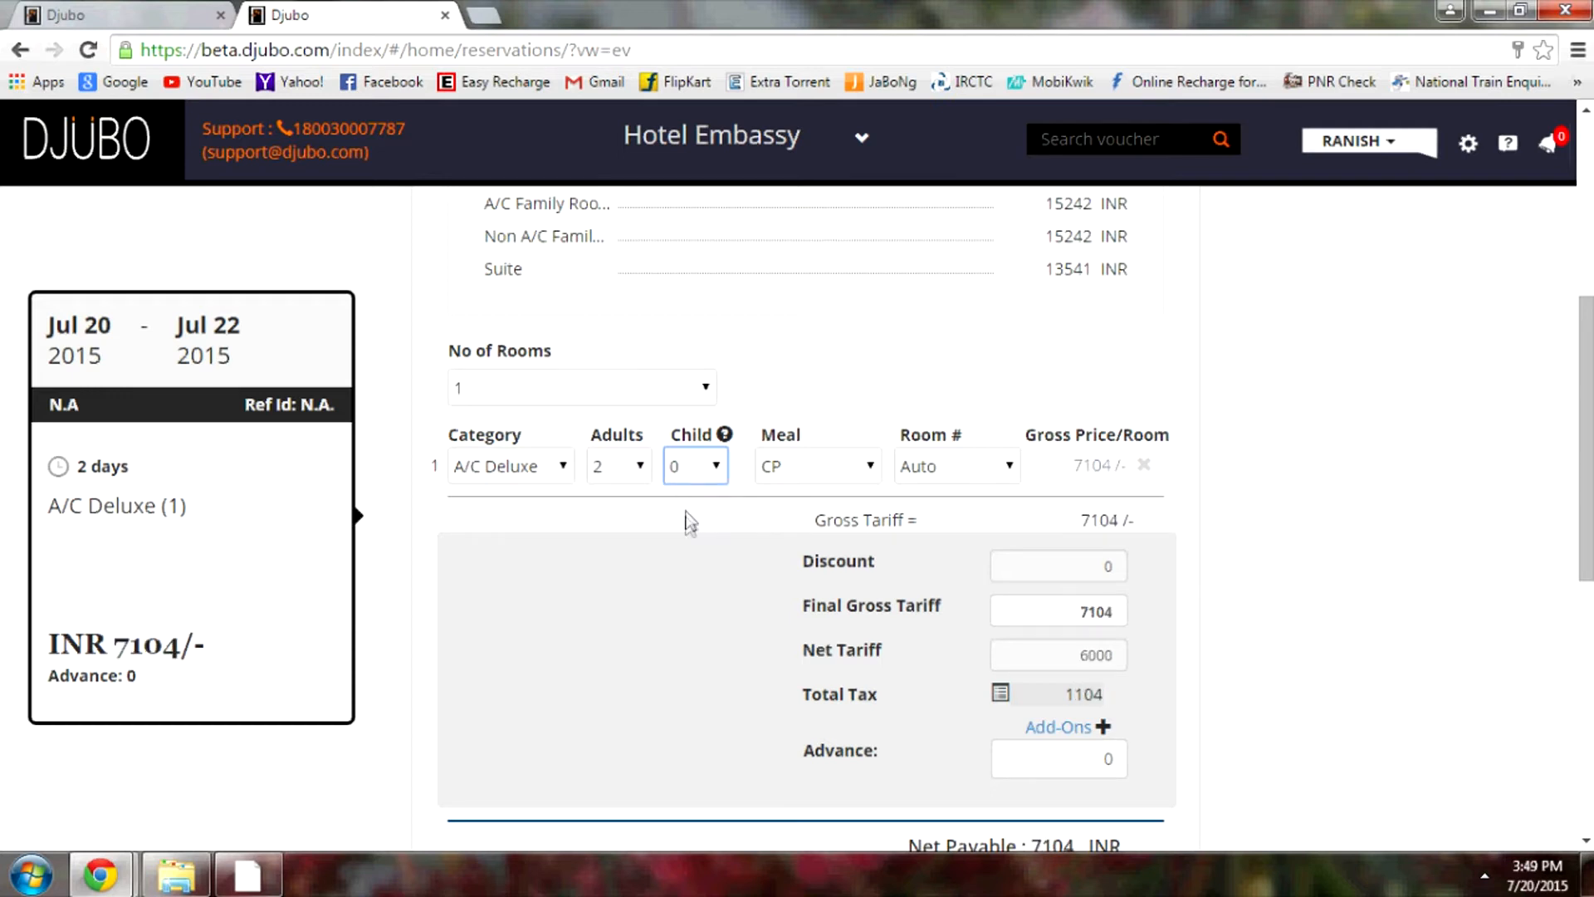
{"action": "left_click", "coordinate": [694, 519]}
Calculate 7104 minus 2500 (4604) in Windows Calculator, then minimize it
{"action": "left_click", "coordinate": [31, 874]}
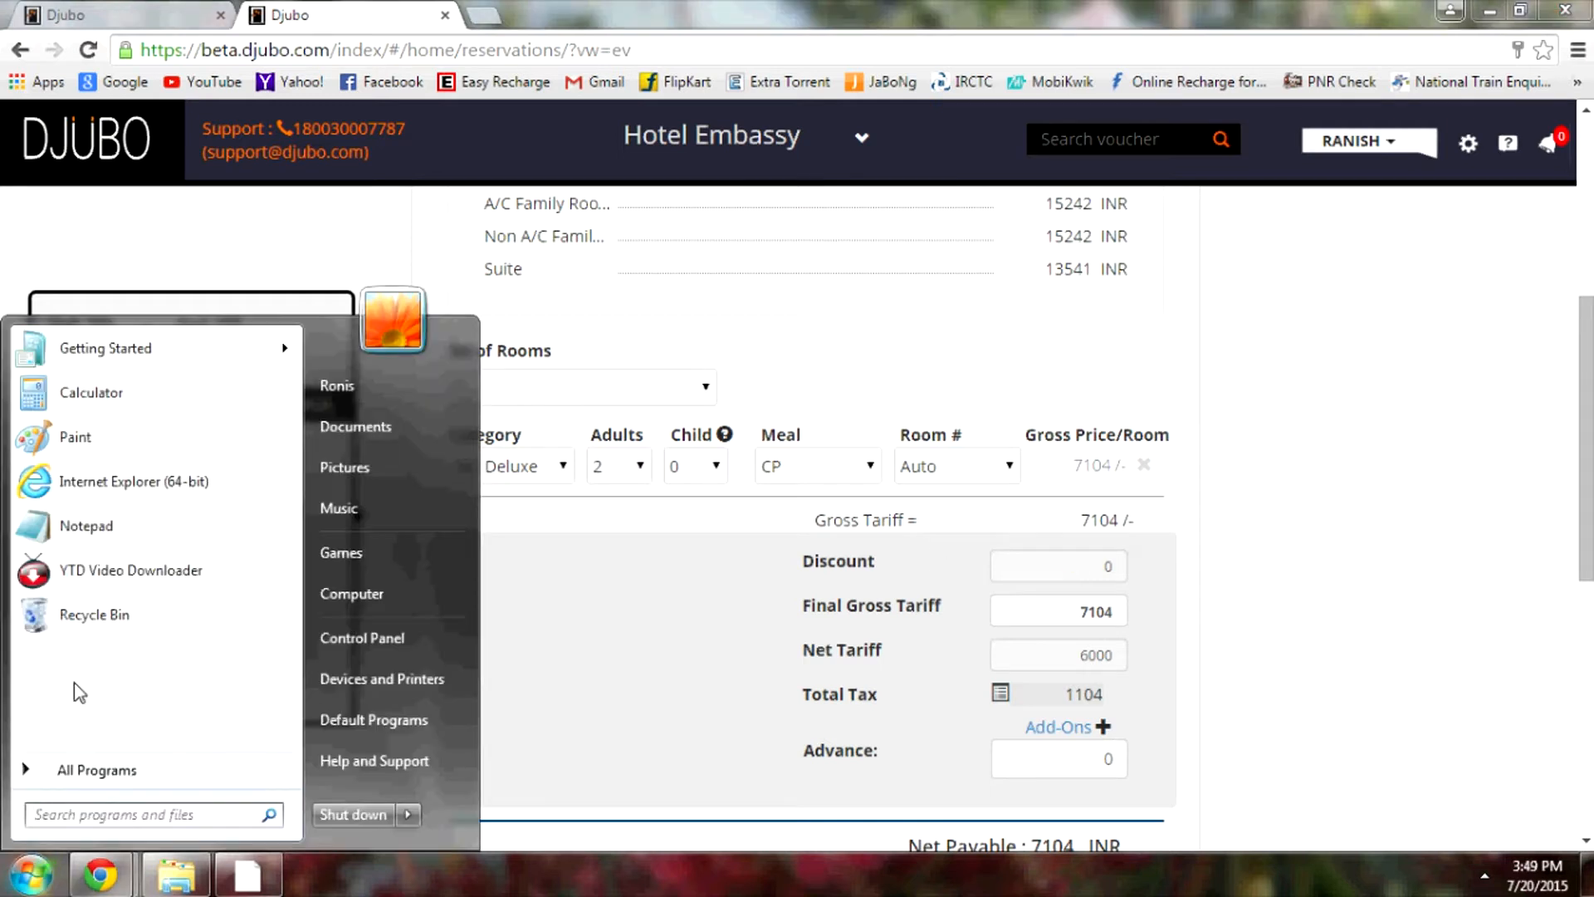
{"action": "left_click", "coordinate": [126, 398]}
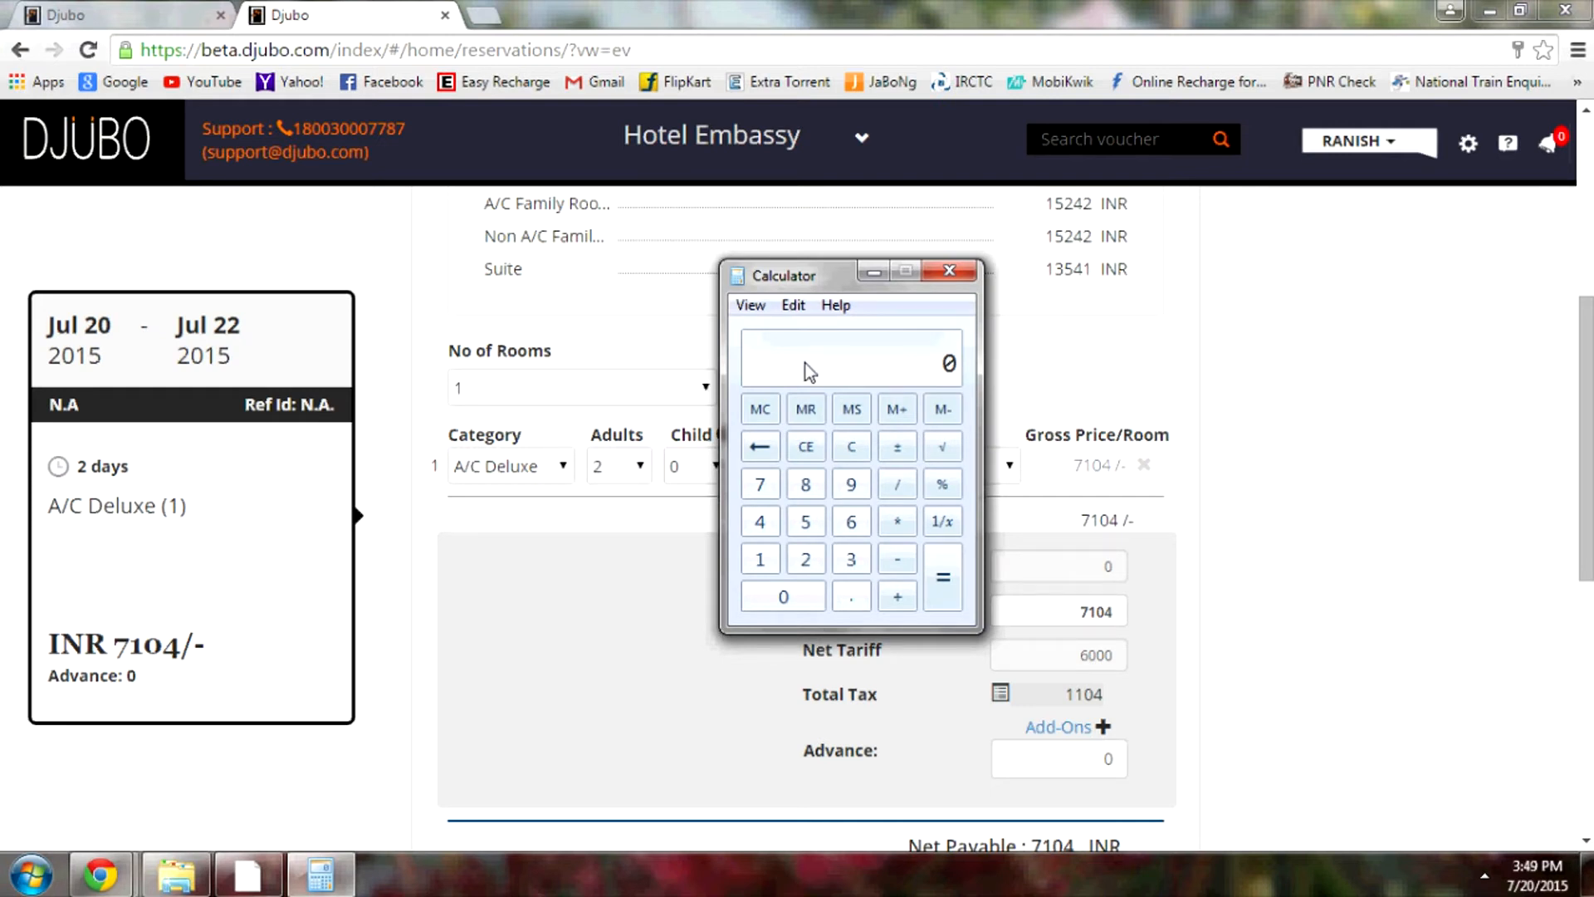
{"action": "type", "text": "7104"}
{"action": "key", "text": "minus"}
{"action": "type", "text": "2500"}
{"action": "key", "text": "Return"}
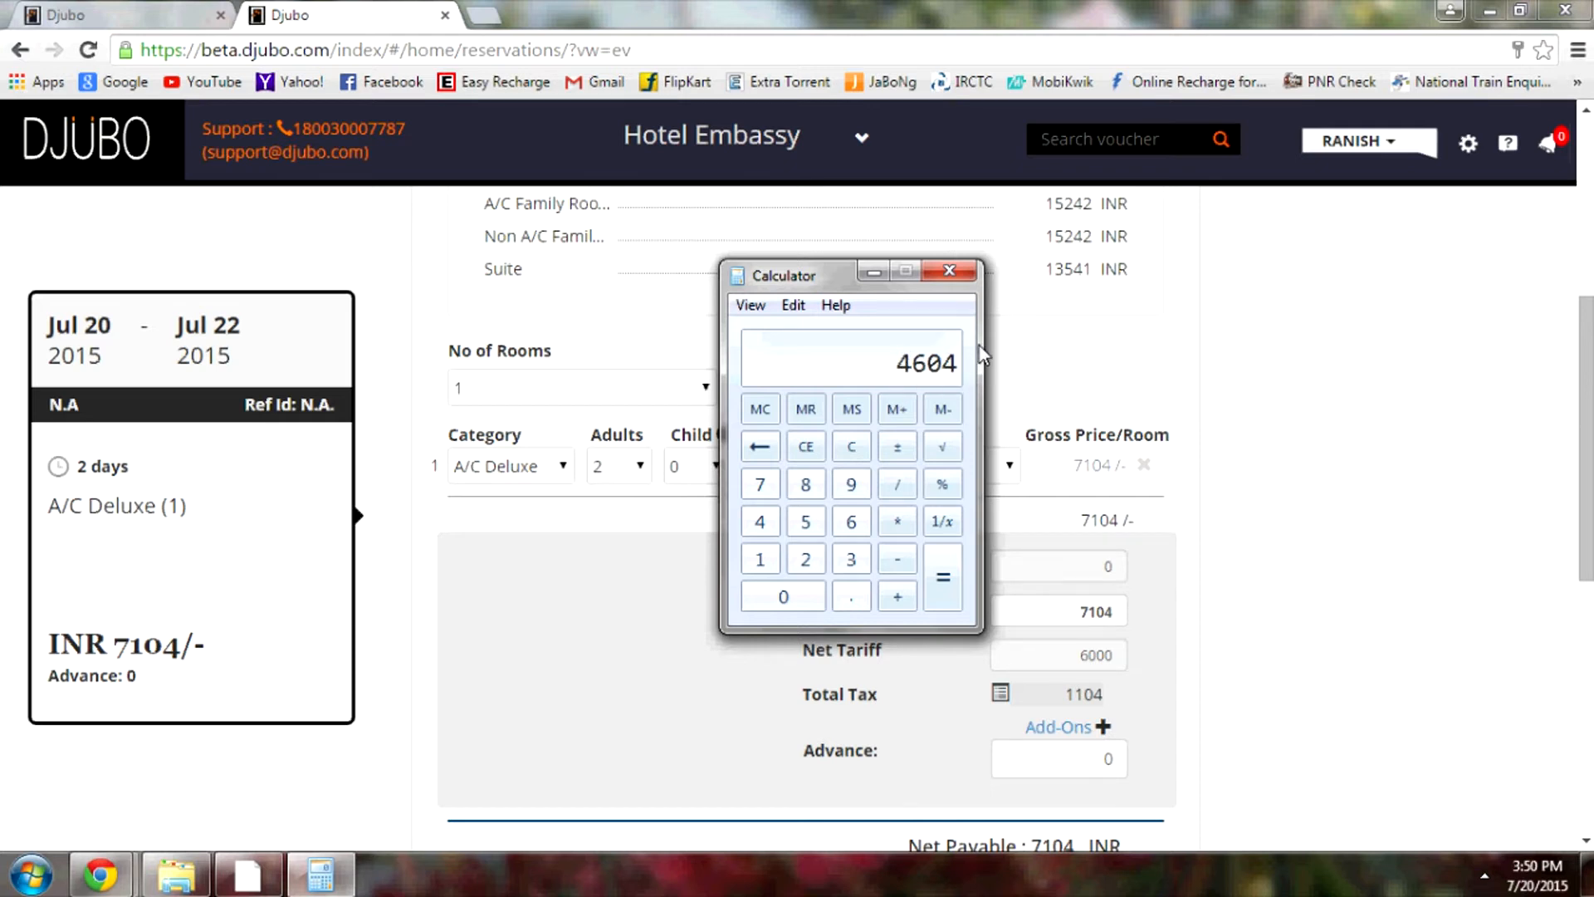
{"action": "left_click", "coordinate": [874, 272]}
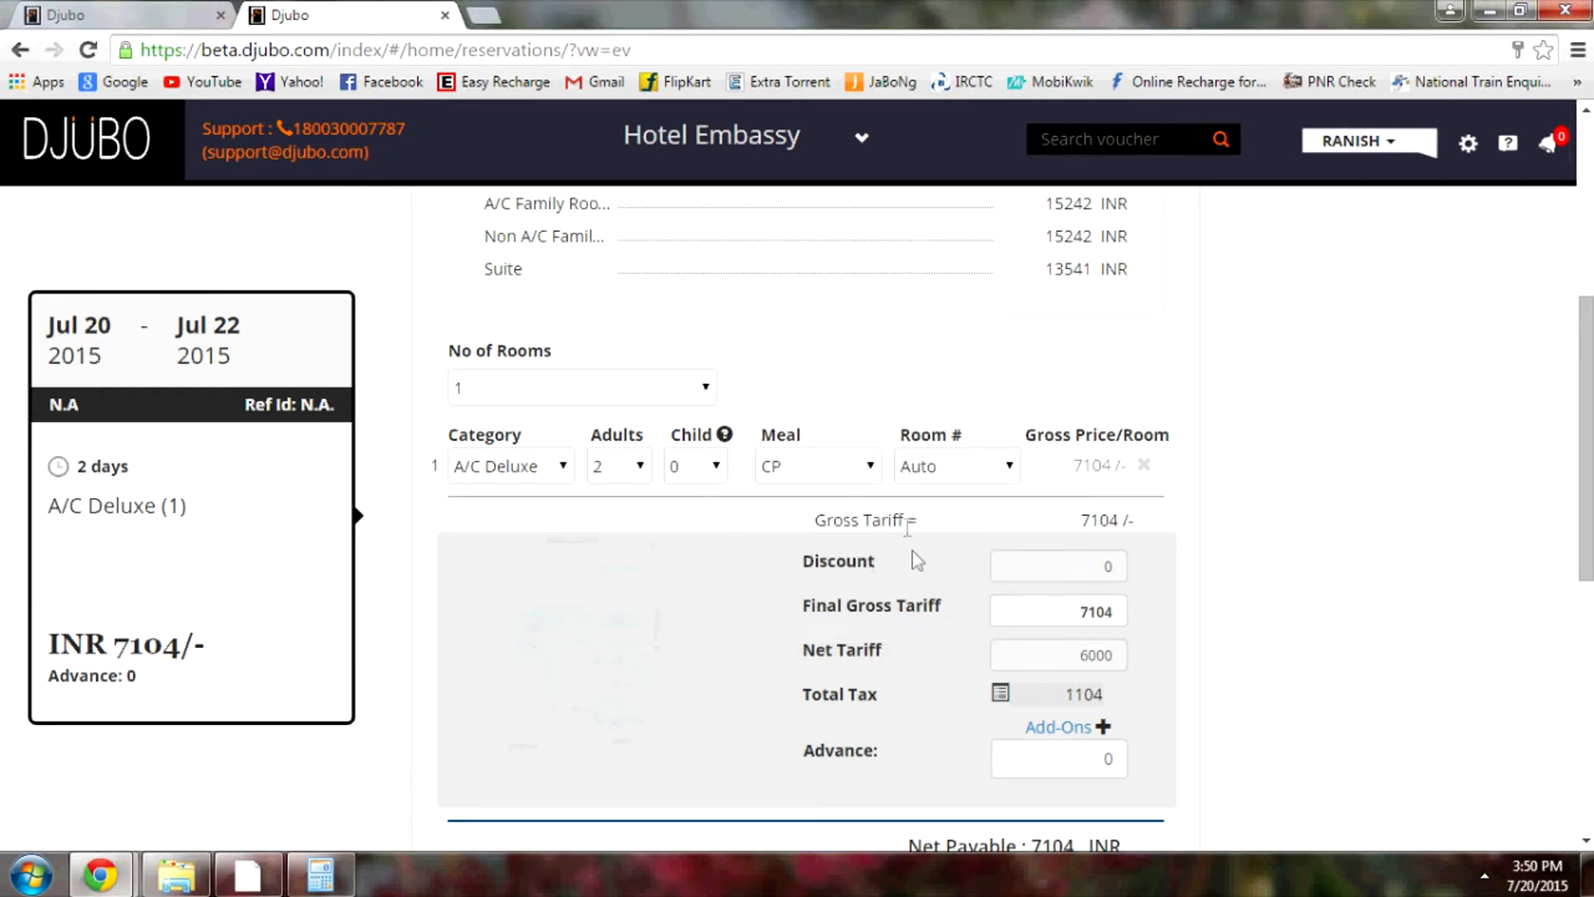
Apply a 4604 discount by amount, bringing net payable to INR 2500
{"action": "left_click", "coordinate": [1093, 568]}
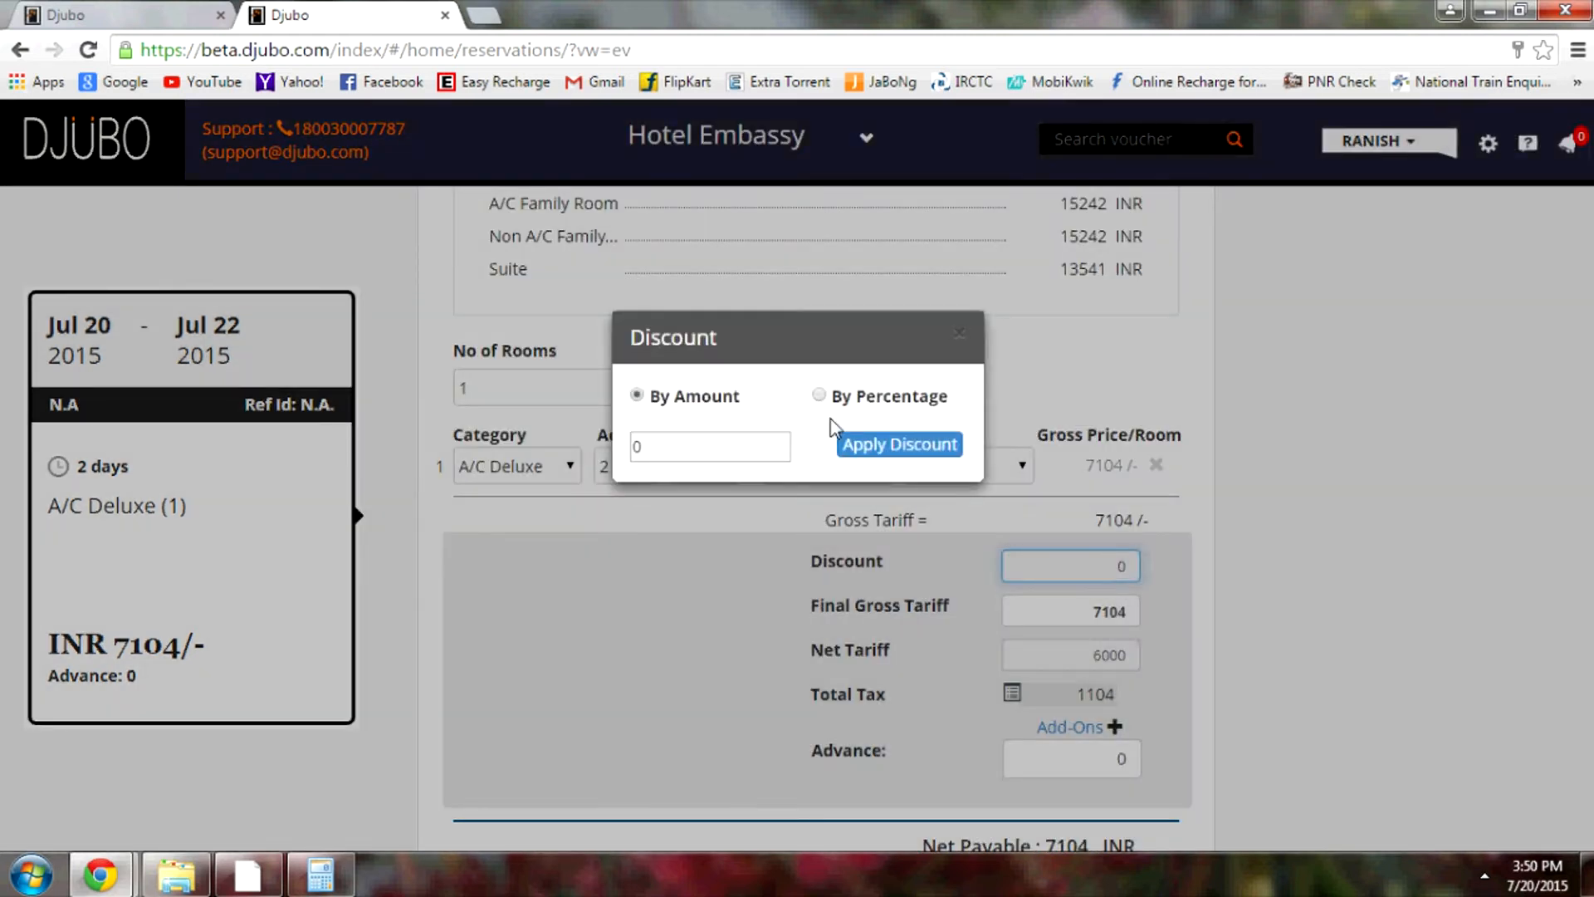
{"action": "double_click", "coordinate": [653, 452]}
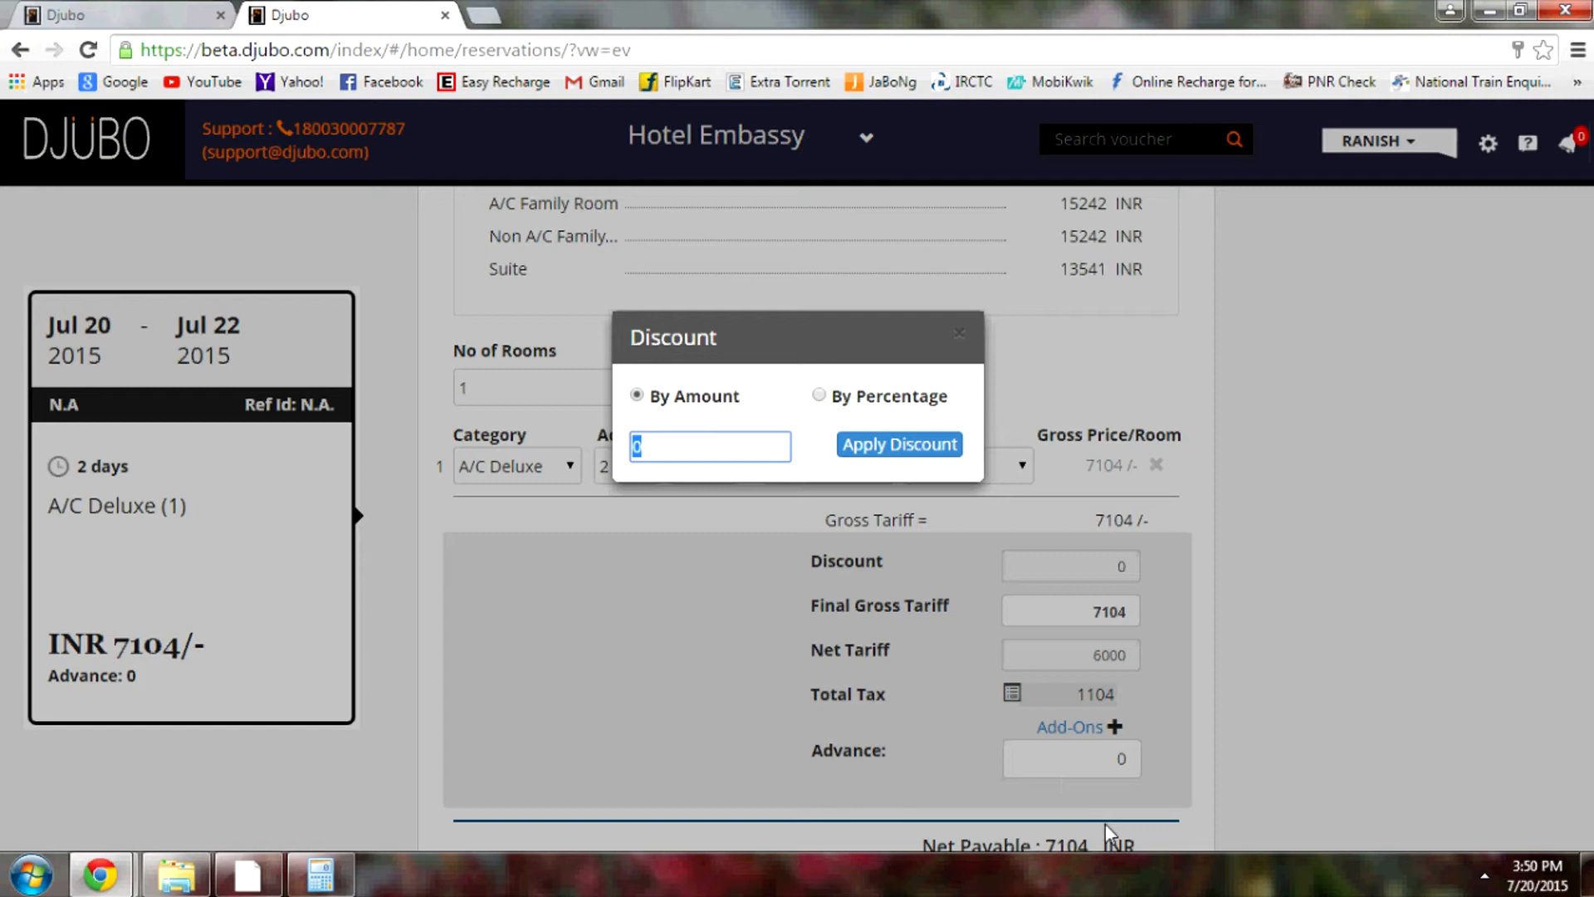
{"action": "type", "text": "4604"}
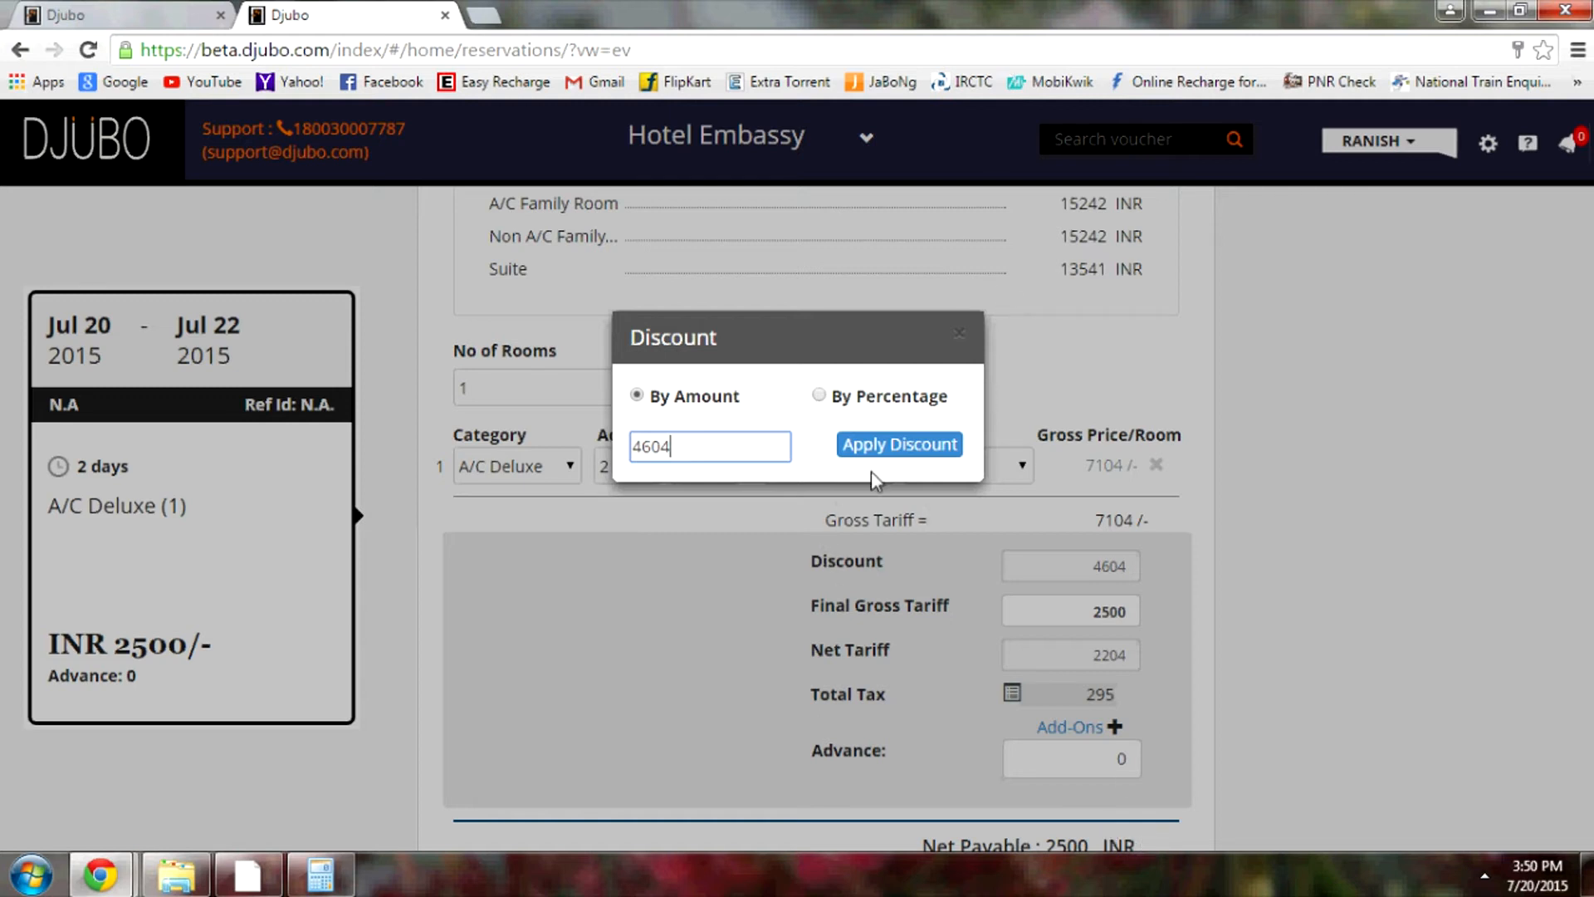
{"action": "left_click", "coordinate": [887, 446]}
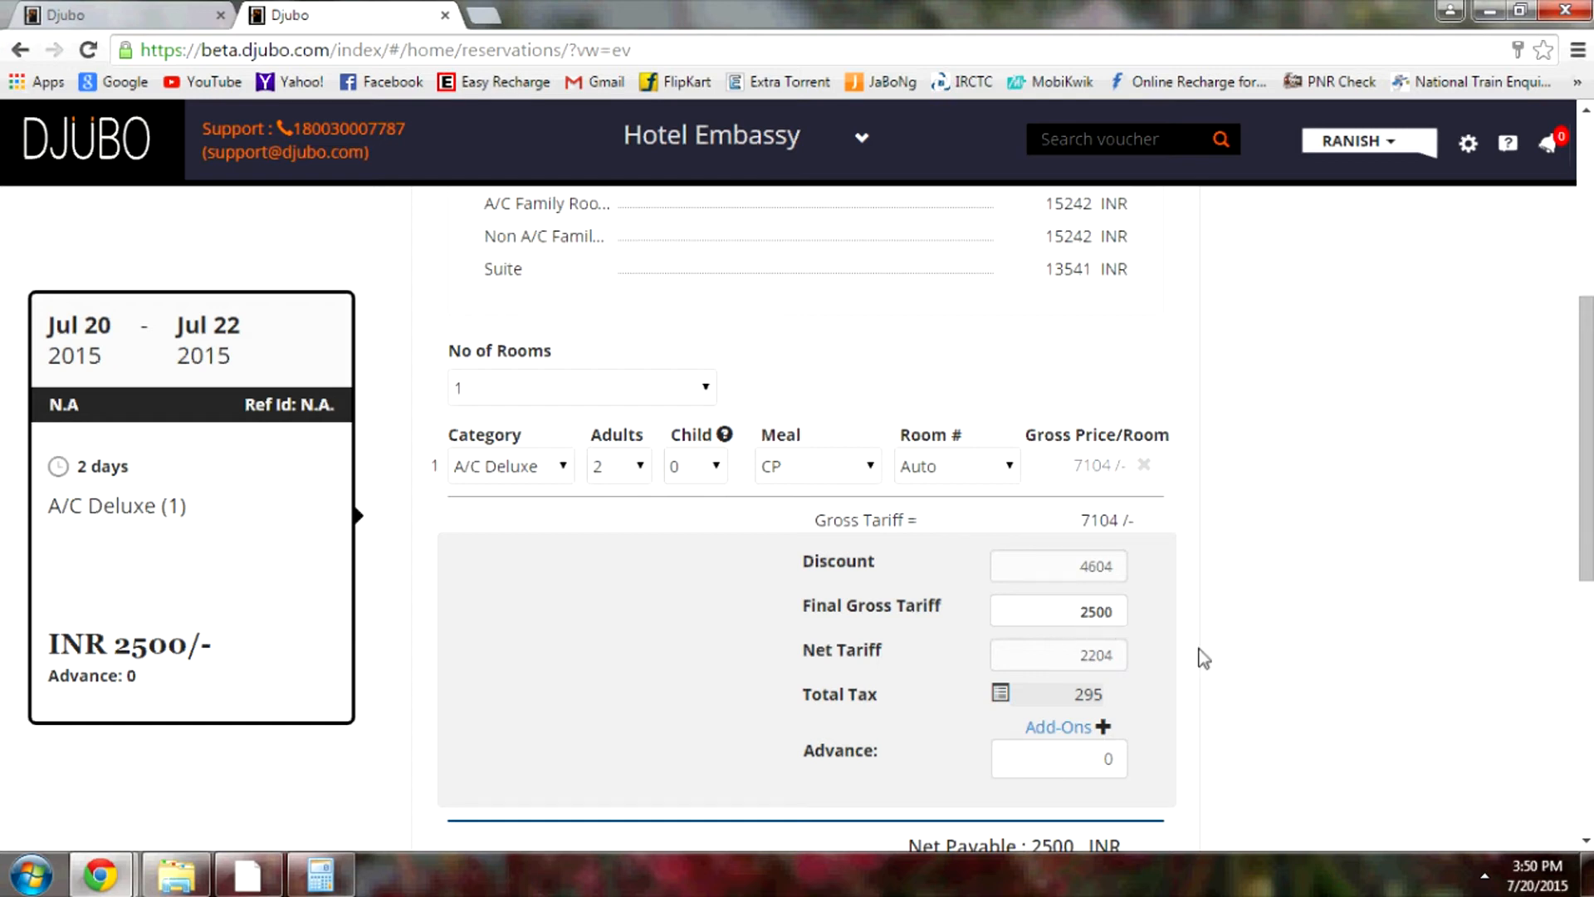
Search guests for 'am' and attach the matching existing guest
{"action": "scroll", "coordinate": [1195, 655], "scroll_direction": "down", "scroll_amount": 3}
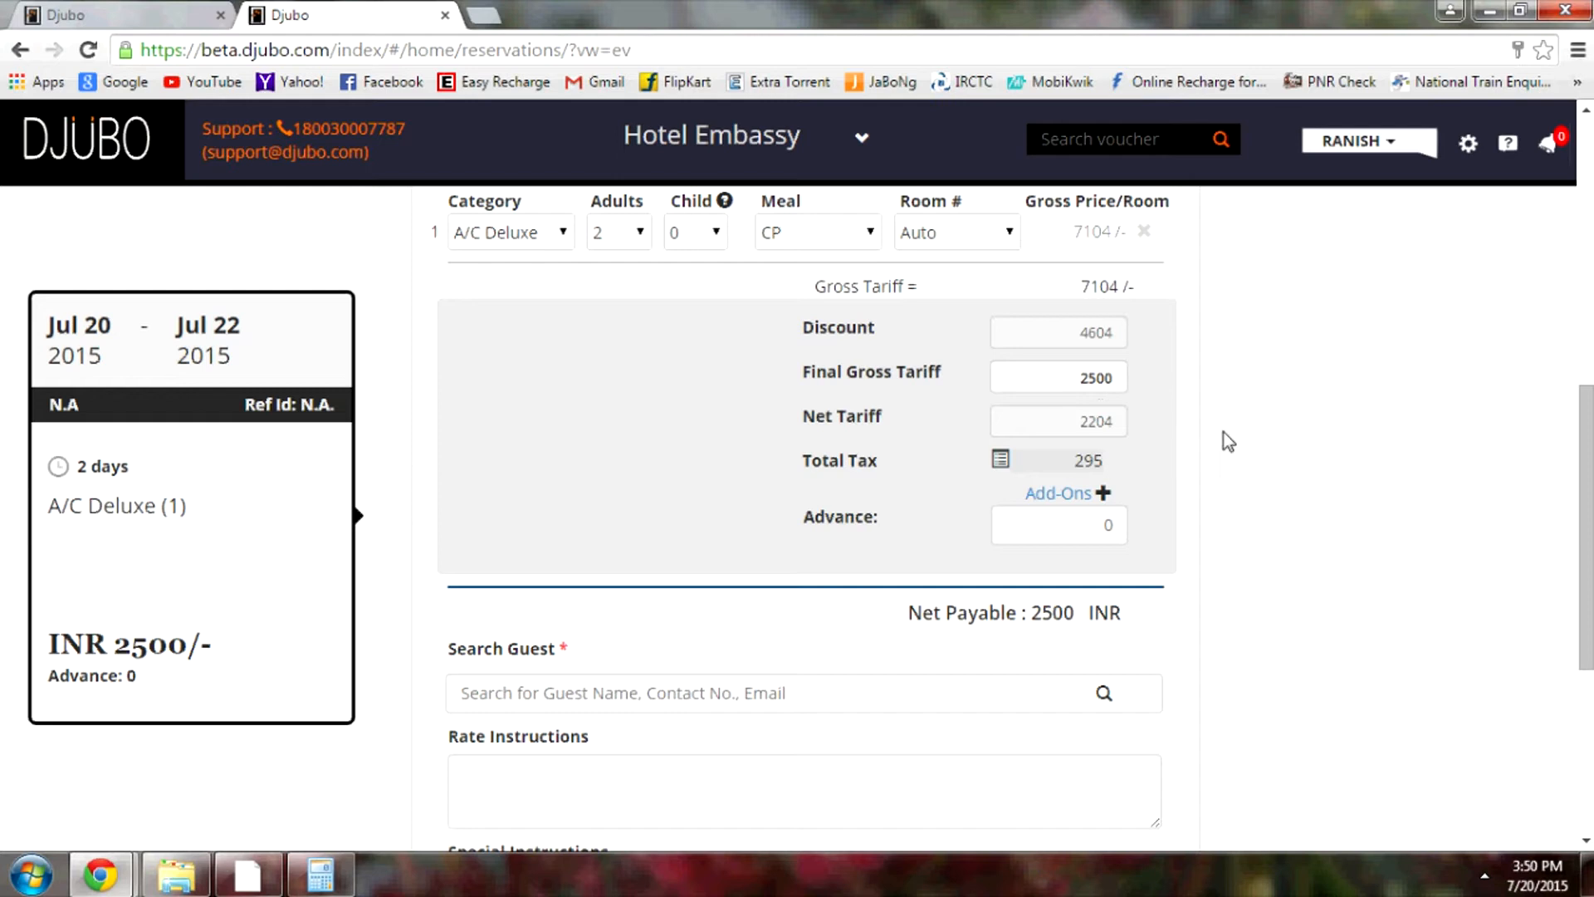
{"action": "scroll", "coordinate": [1226, 440], "scroll_direction": "down", "scroll_amount": 3}
{"action": "scroll", "coordinate": [1188, 428], "scroll_direction": "down", "scroll_amount": 1}
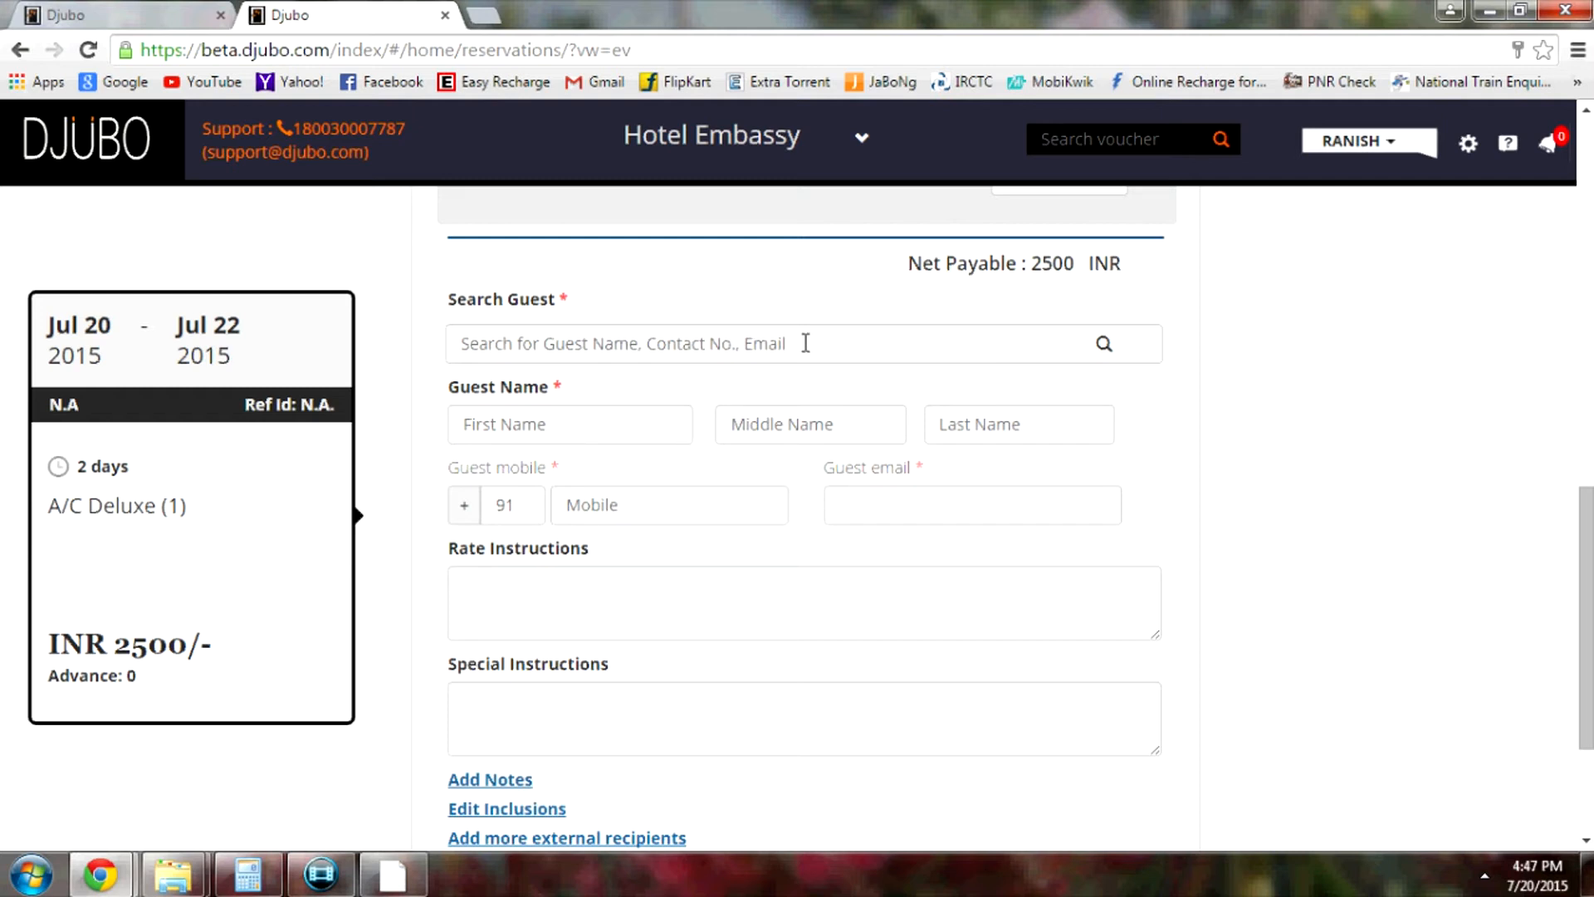
{"action": "left_click", "coordinate": [693, 344]}
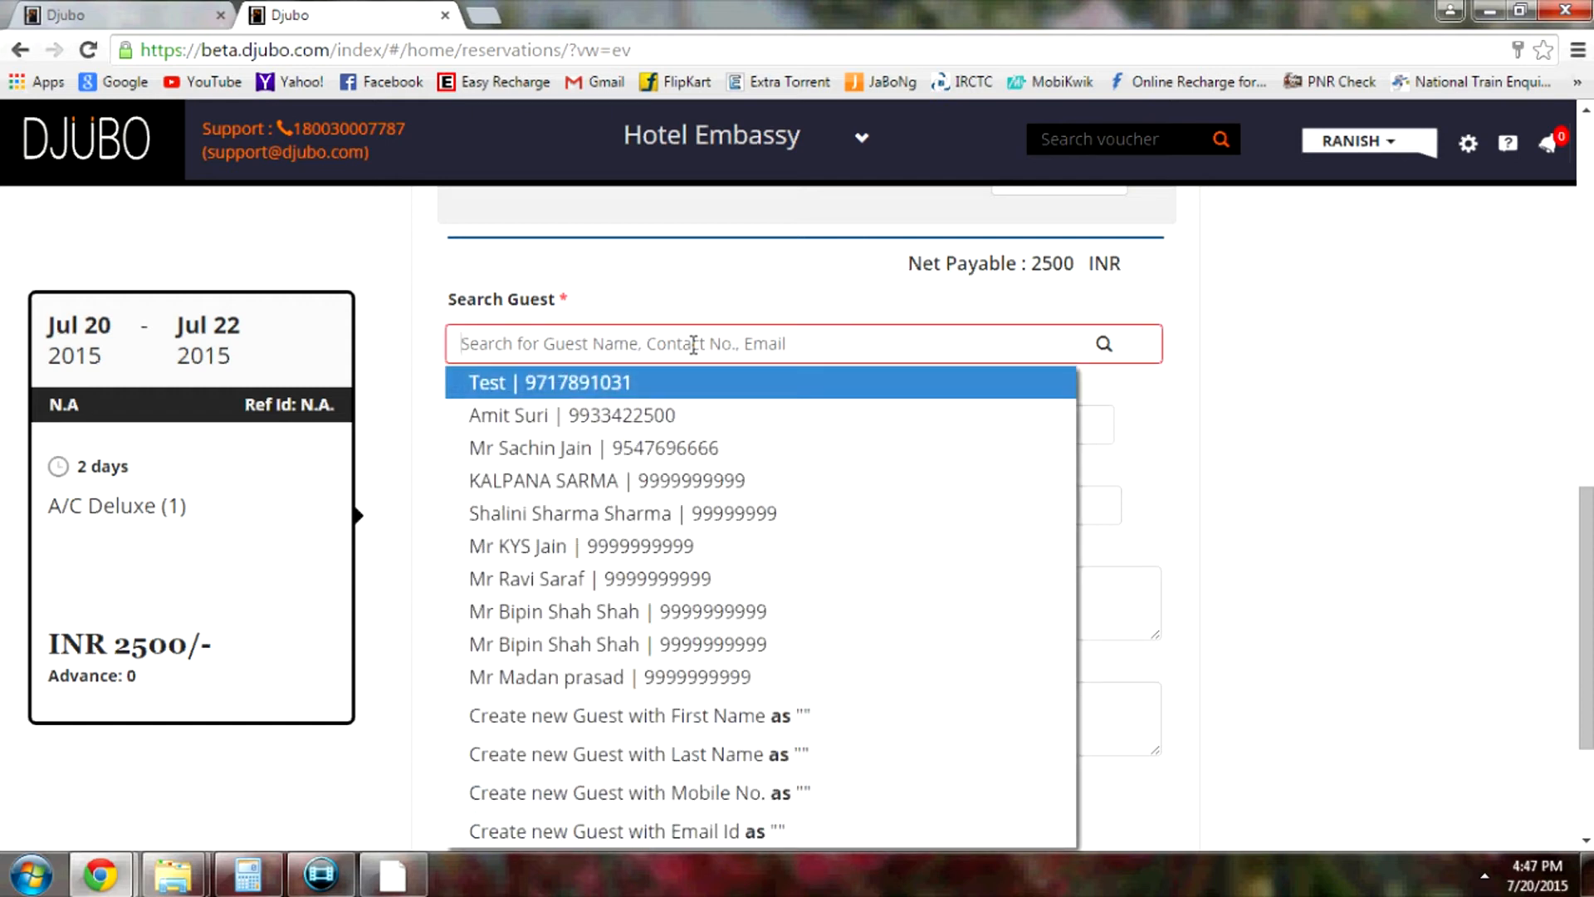
{"action": "type", "text": "a"}
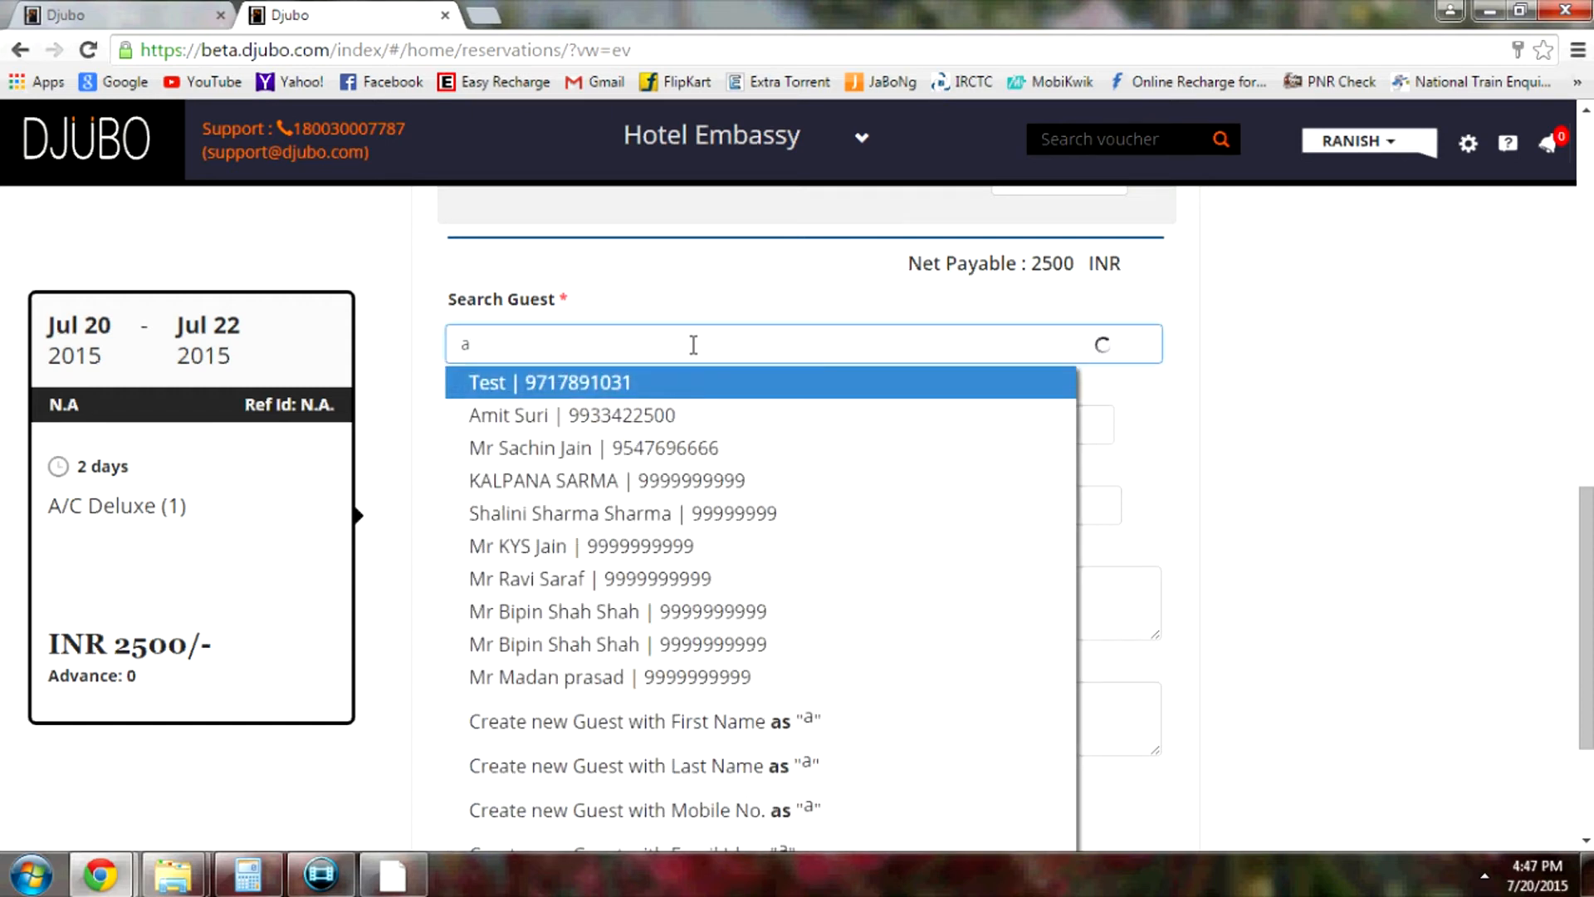
{"action": "type", "text": "m"}
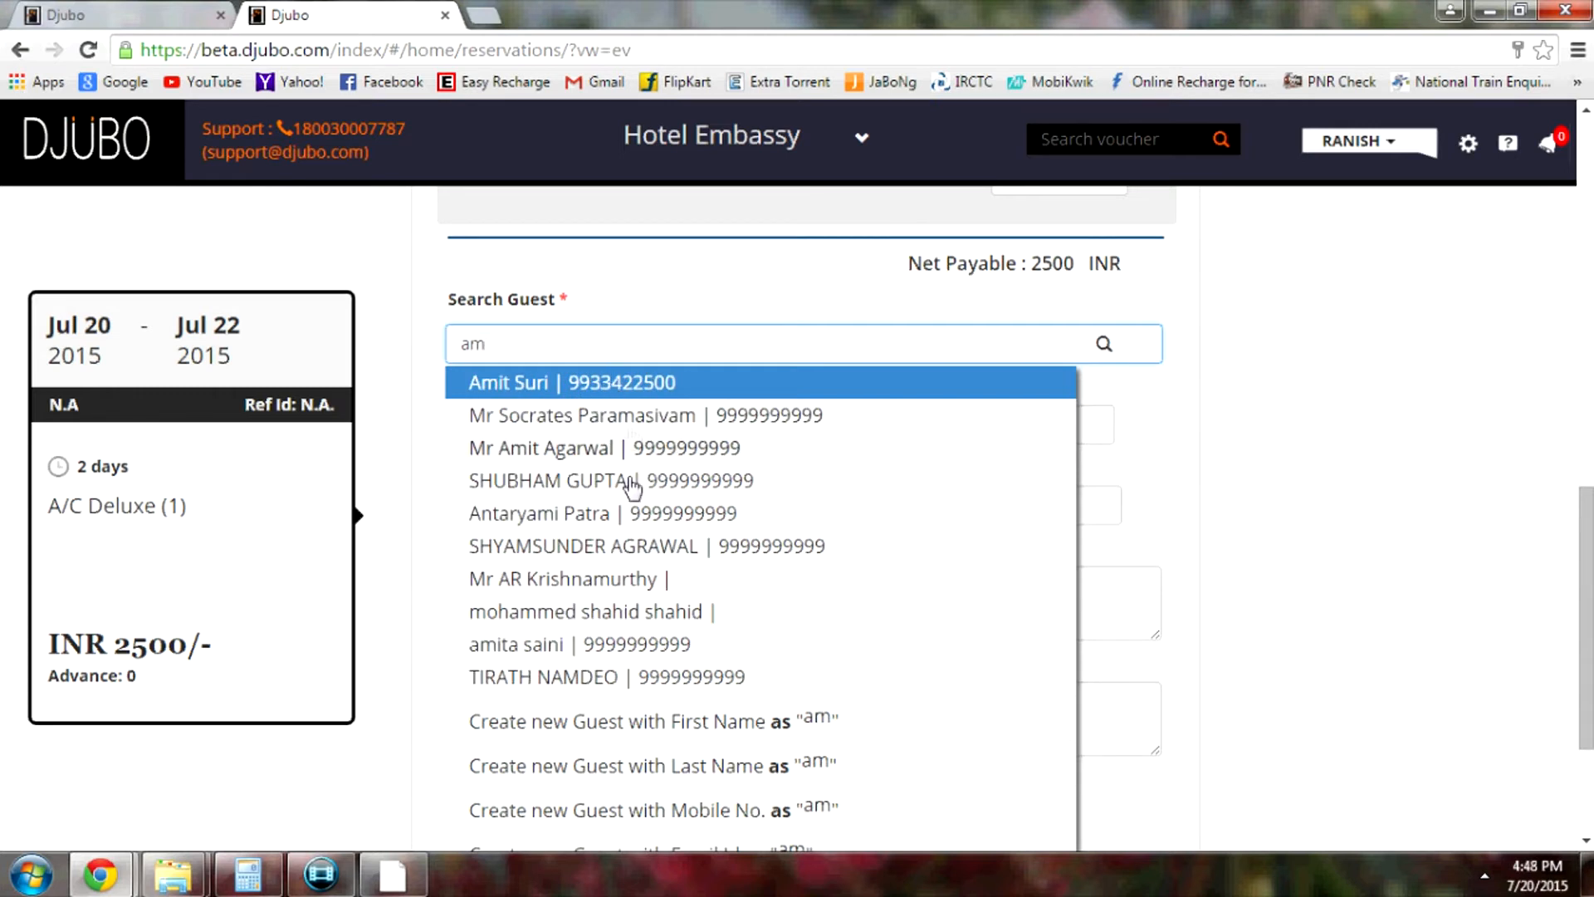
{"action": "left_click", "coordinate": [611, 386]}
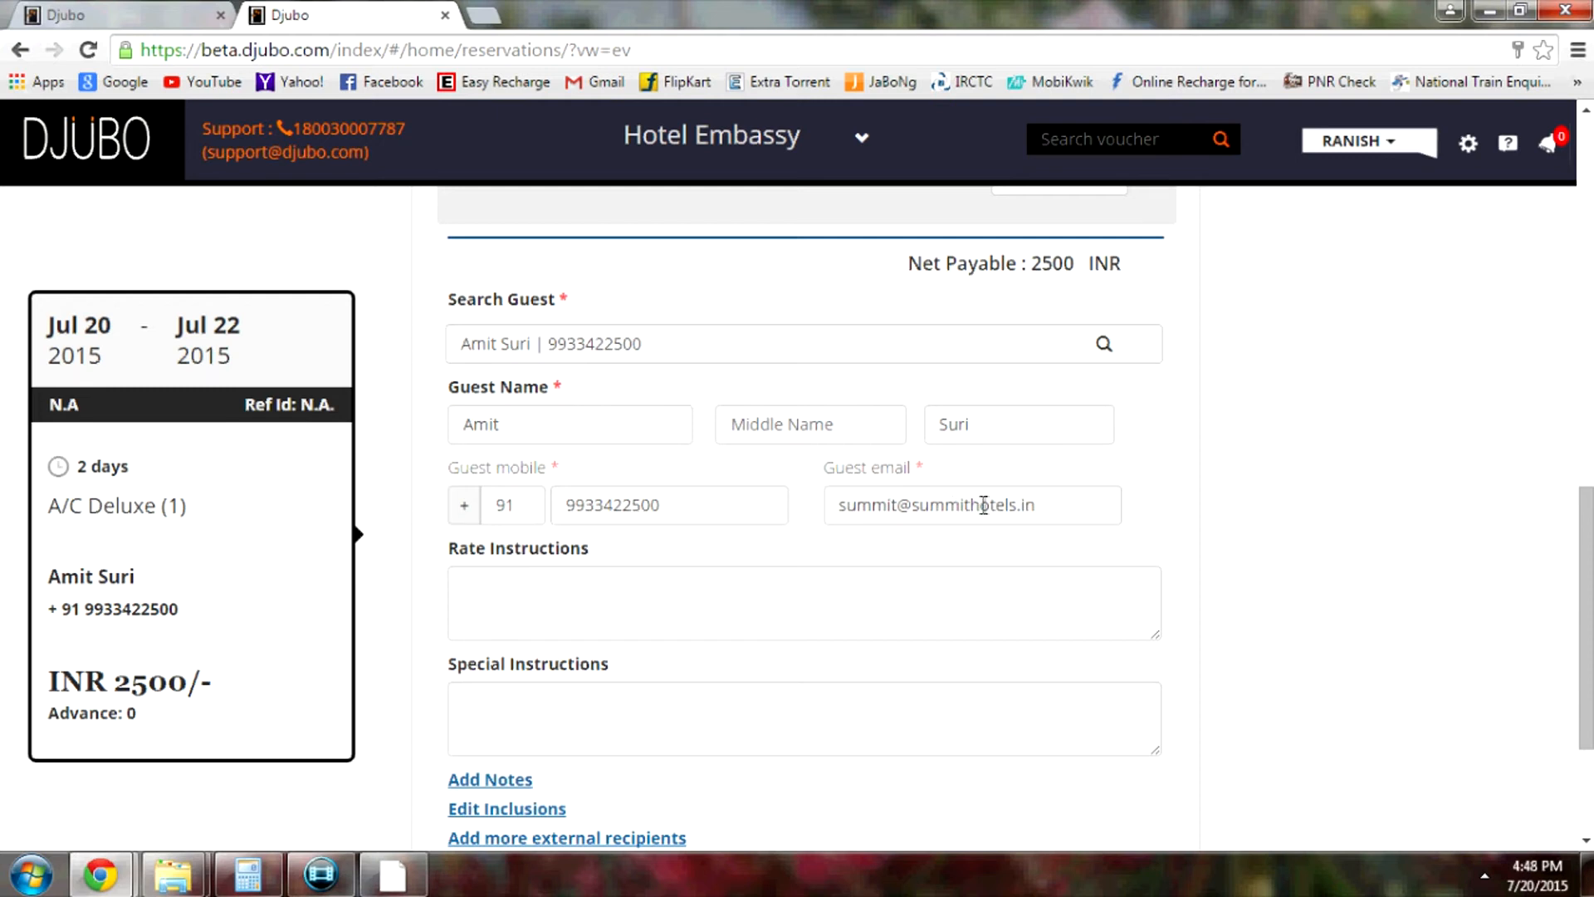
{"action": "left_click", "coordinate": [673, 342]}
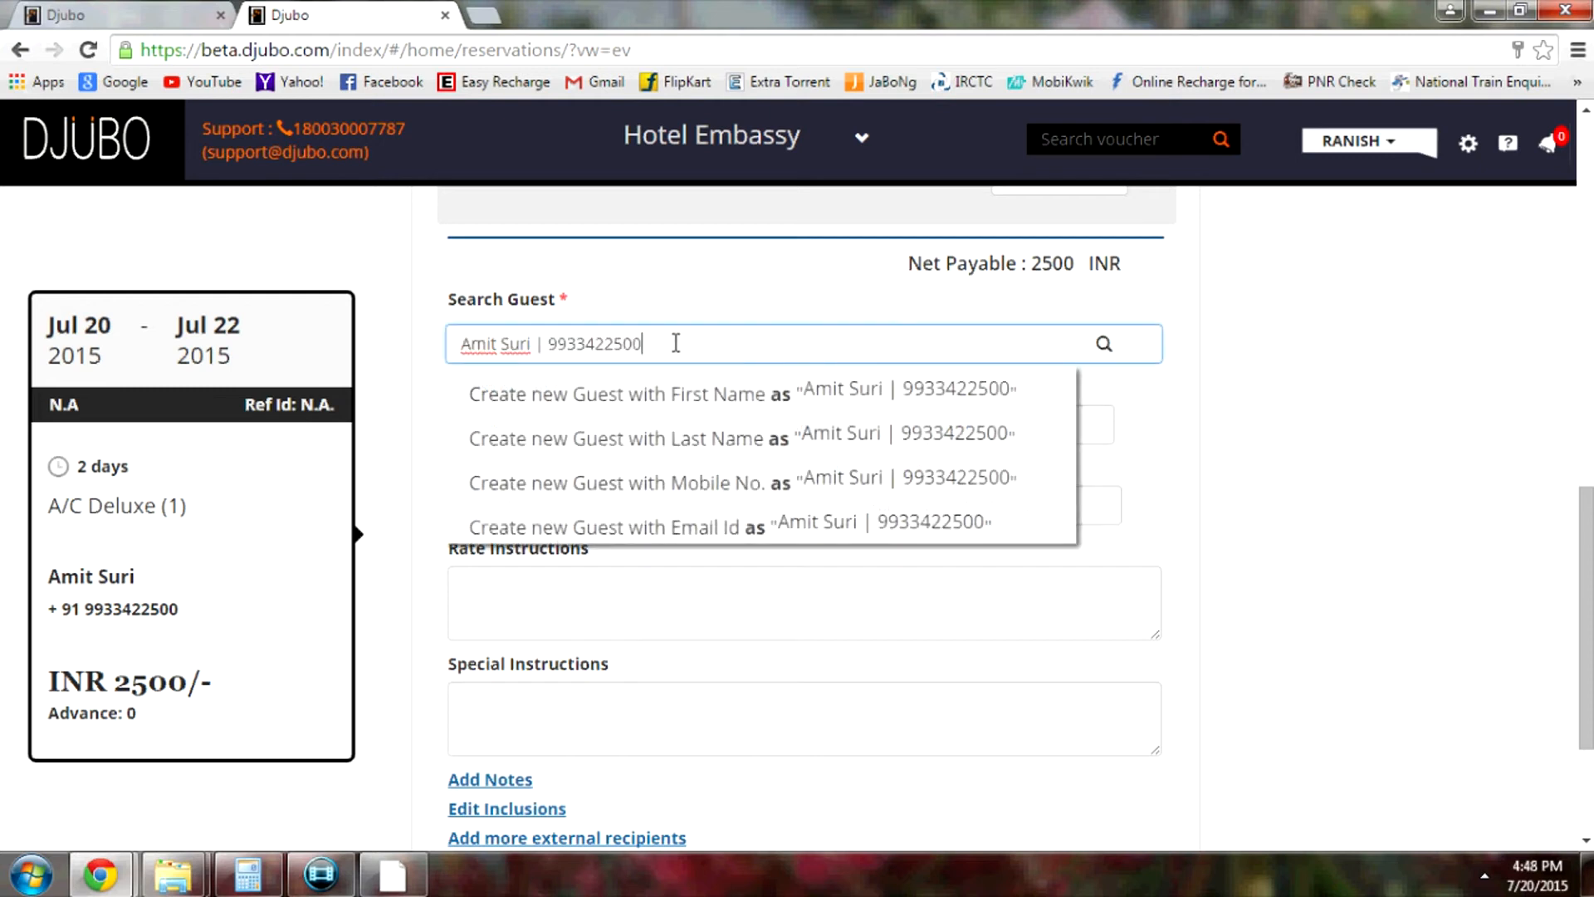
Clear the attached guest's search entry, mobile number and e-mail address
{"action": "key", "text": "BackSpace"}
{"action": "key", "text": "BackSpace"}
{"action": "key", "text": "BackSpace"}
{"action": "key", "text": "BackSpace"}
{"action": "key", "text": "BackSpace"}
{"action": "key", "text": "BackSpace"}
{"action": "key", "text": "BackSpace"}
{"action": "key", "text": "BackSpace"}
{"action": "key", "text": "BackSpace"}
{"action": "key", "text": "BackSpace"}
{"action": "key", "text": "BackSpace"}
{"action": "key", "text": "BackSpace"}
{"action": "key", "text": "BackSpace"}
{"action": "key", "text": "BackSpace"}
{"action": "key", "text": "BackSpace"}
{"action": "key", "text": "BackSpace"}
{"action": "key", "text": "BackSpace"}
{"action": "key", "text": "BackSpace"}
{"action": "key", "text": "BackSpace"}
{"action": "key", "text": "BackSpace"}
{"action": "key", "text": "BackSpace"}
{"action": "key", "text": "BackSpace"}
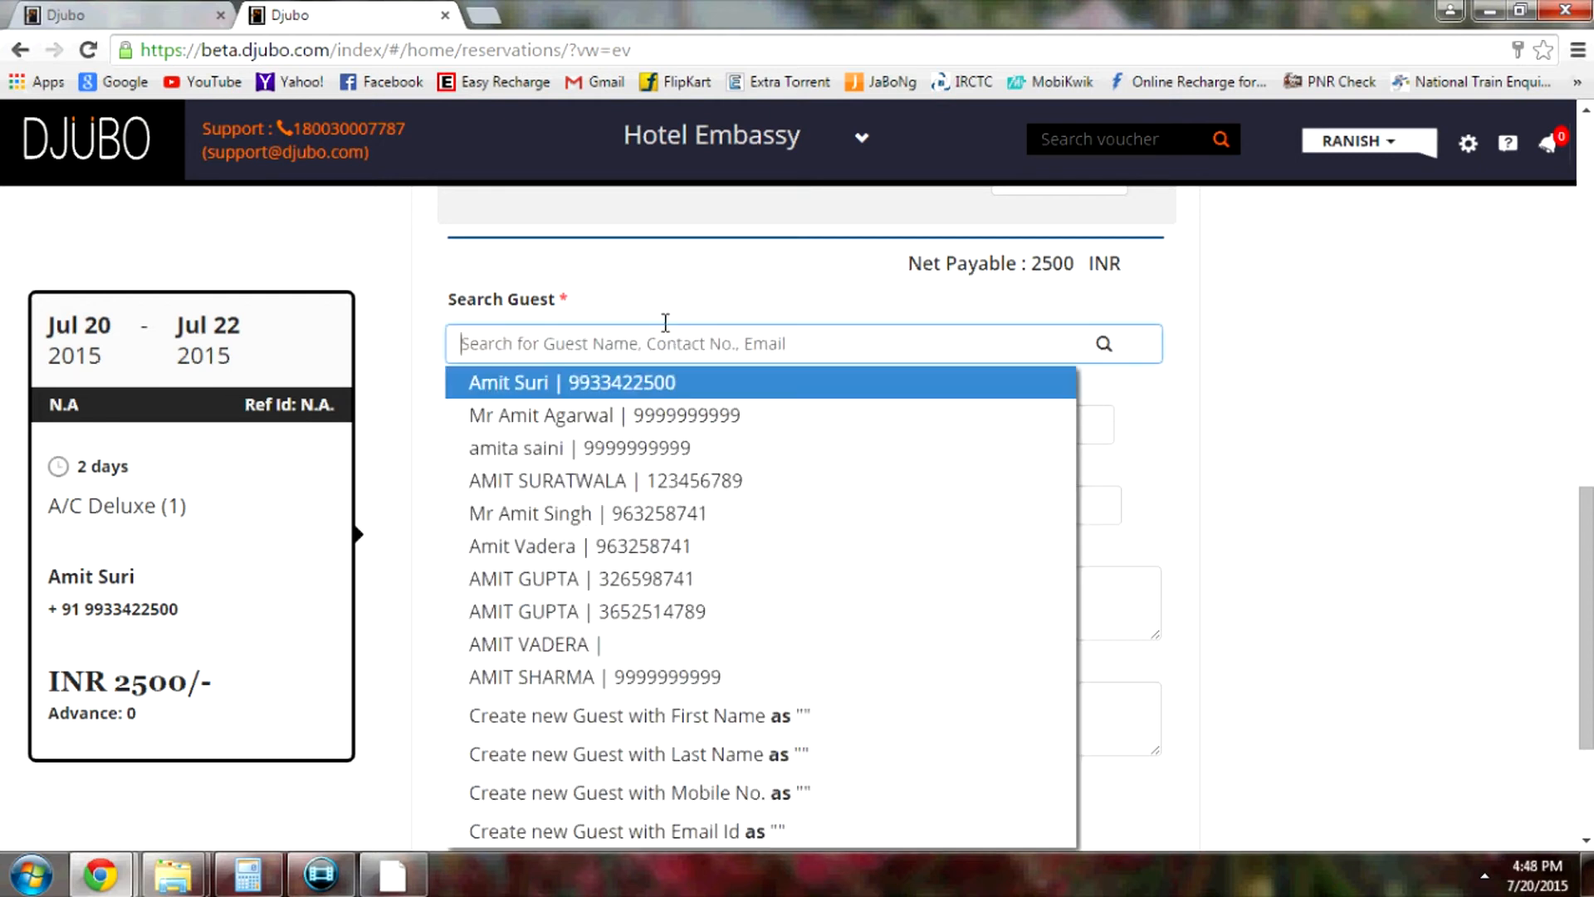
{"action": "left_click", "coordinate": [1200, 353]}
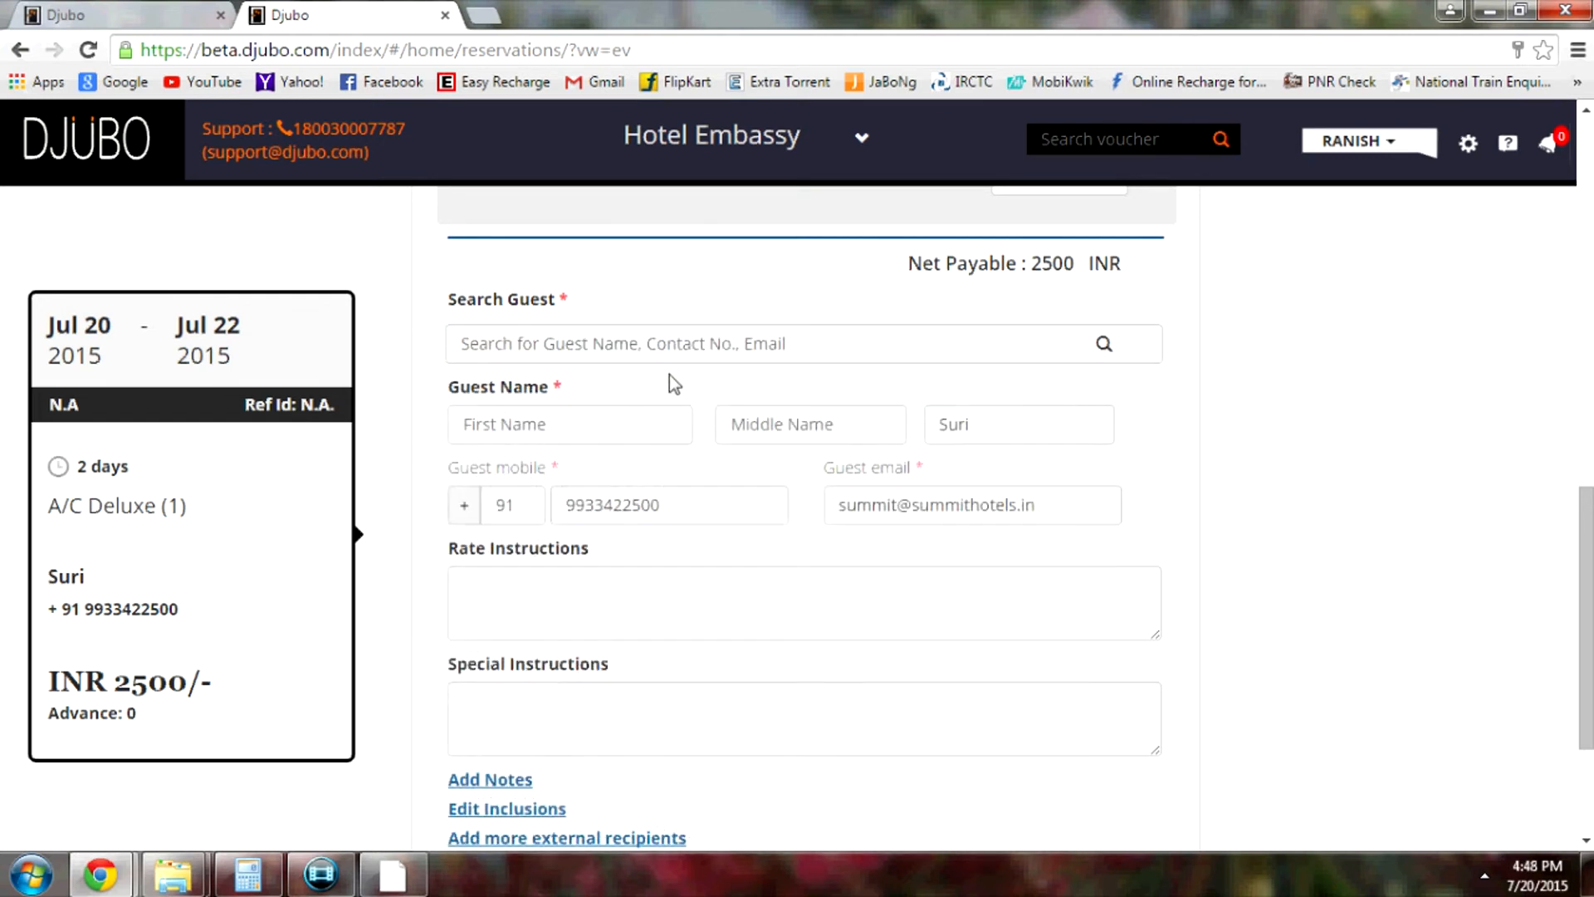
{"action": "left_click_drag", "start_coordinate": [680, 513], "coordinate": [550, 525]}
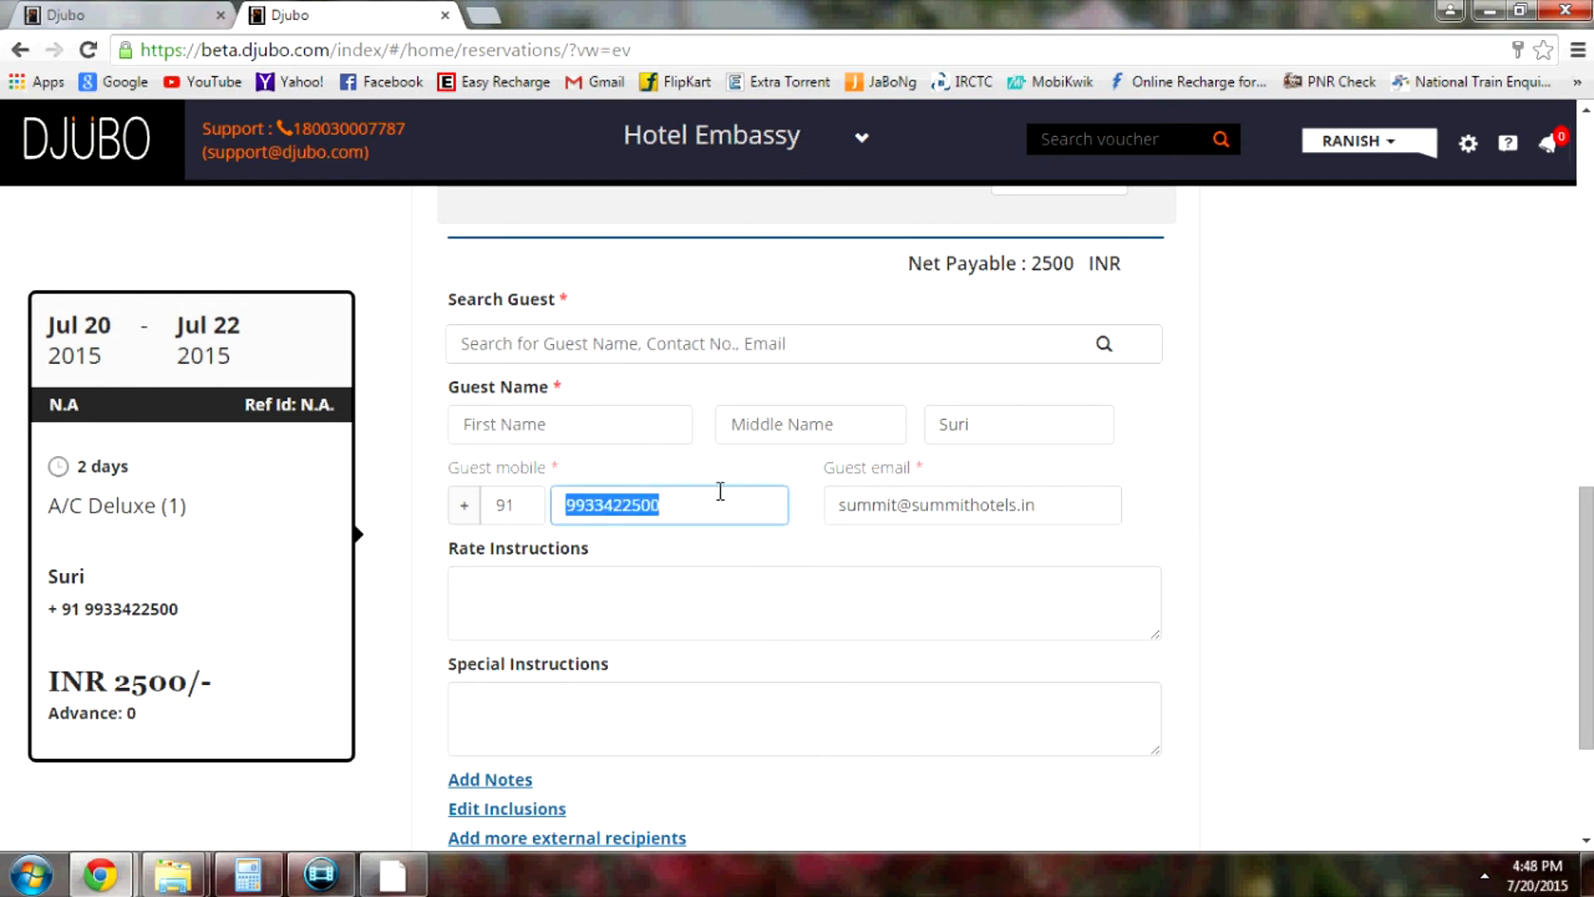
{"action": "key", "text": "BackSpace"}
{"action": "left_click_drag", "start_coordinate": [1047, 507], "coordinate": [827, 506]}
{"action": "key", "text": "BackSpace"}
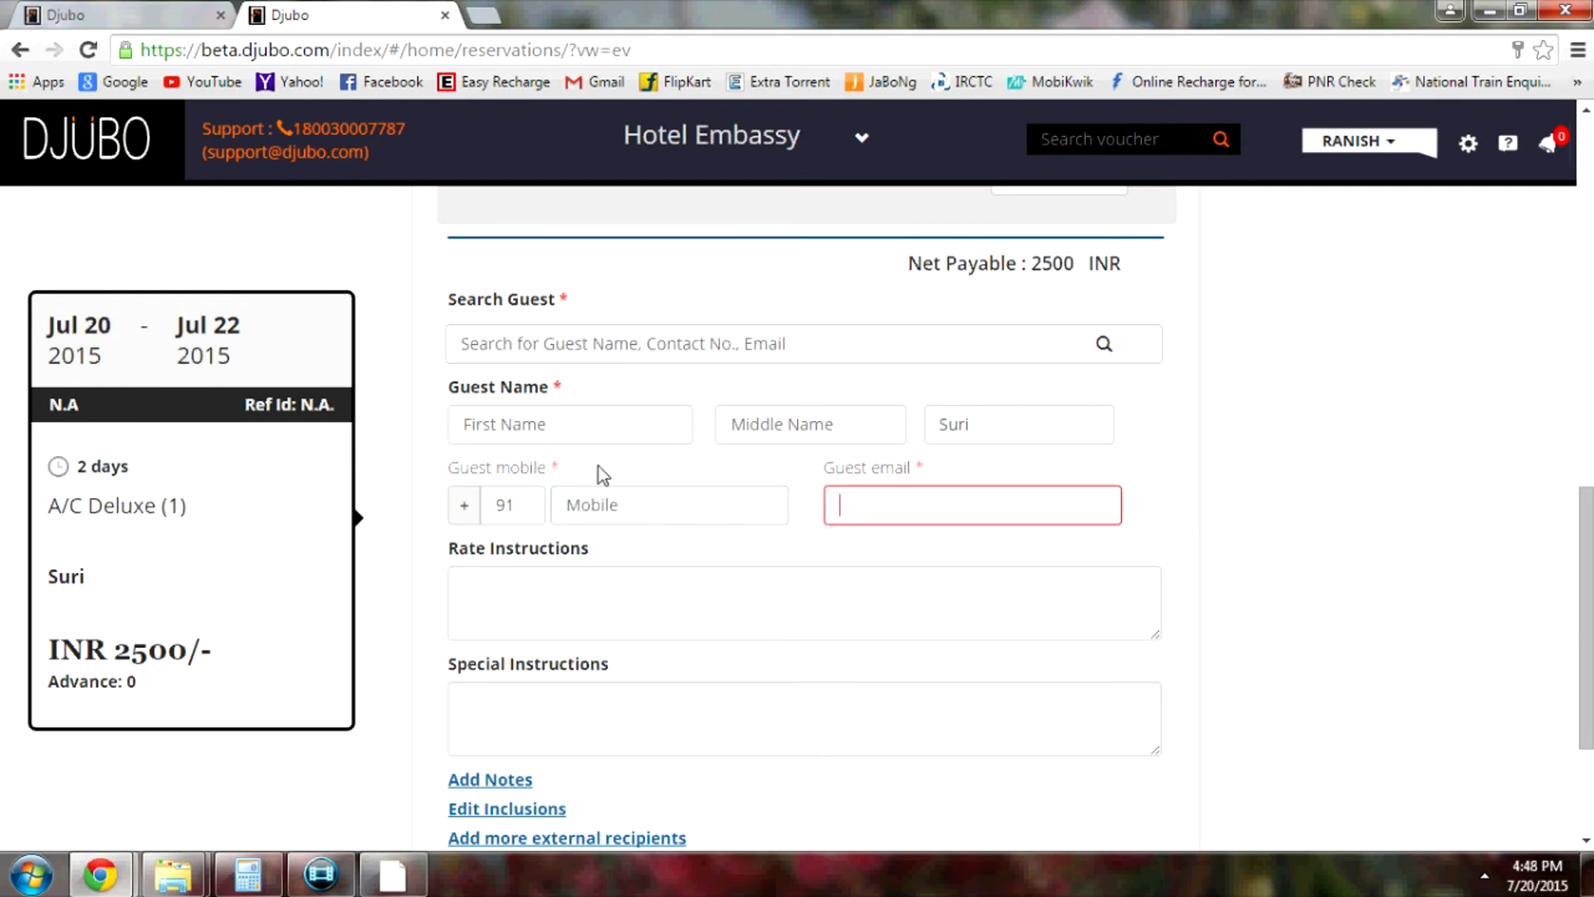
Enter guest name 'test test' with a new mobile number and e-mail address
{"action": "left_click", "coordinate": [608, 433]}
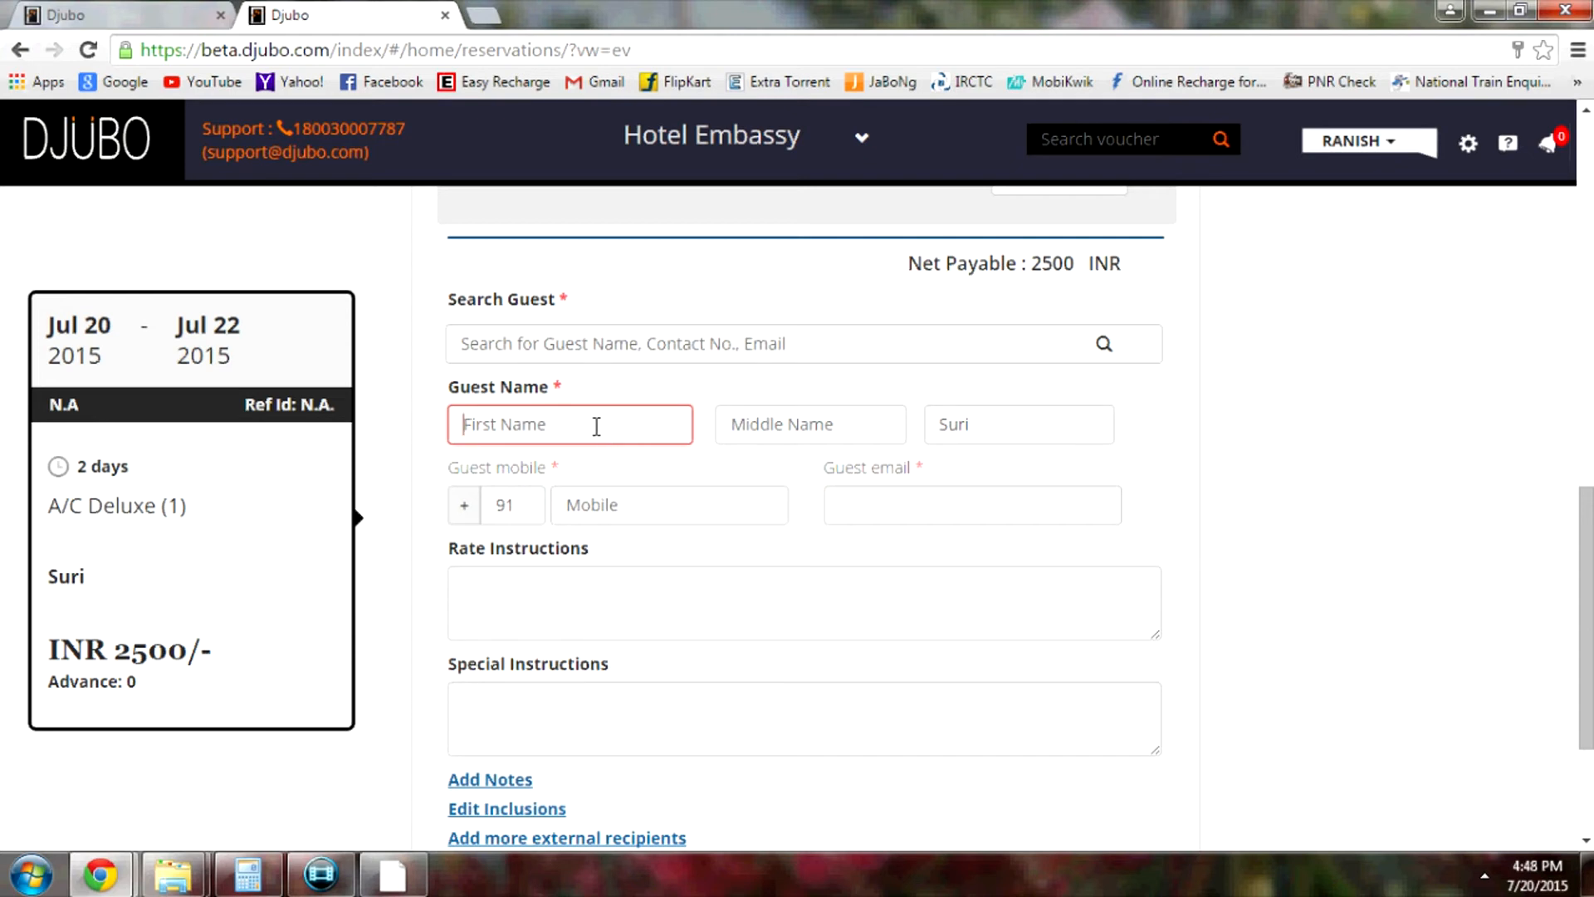
{"action": "type", "text": "test"}
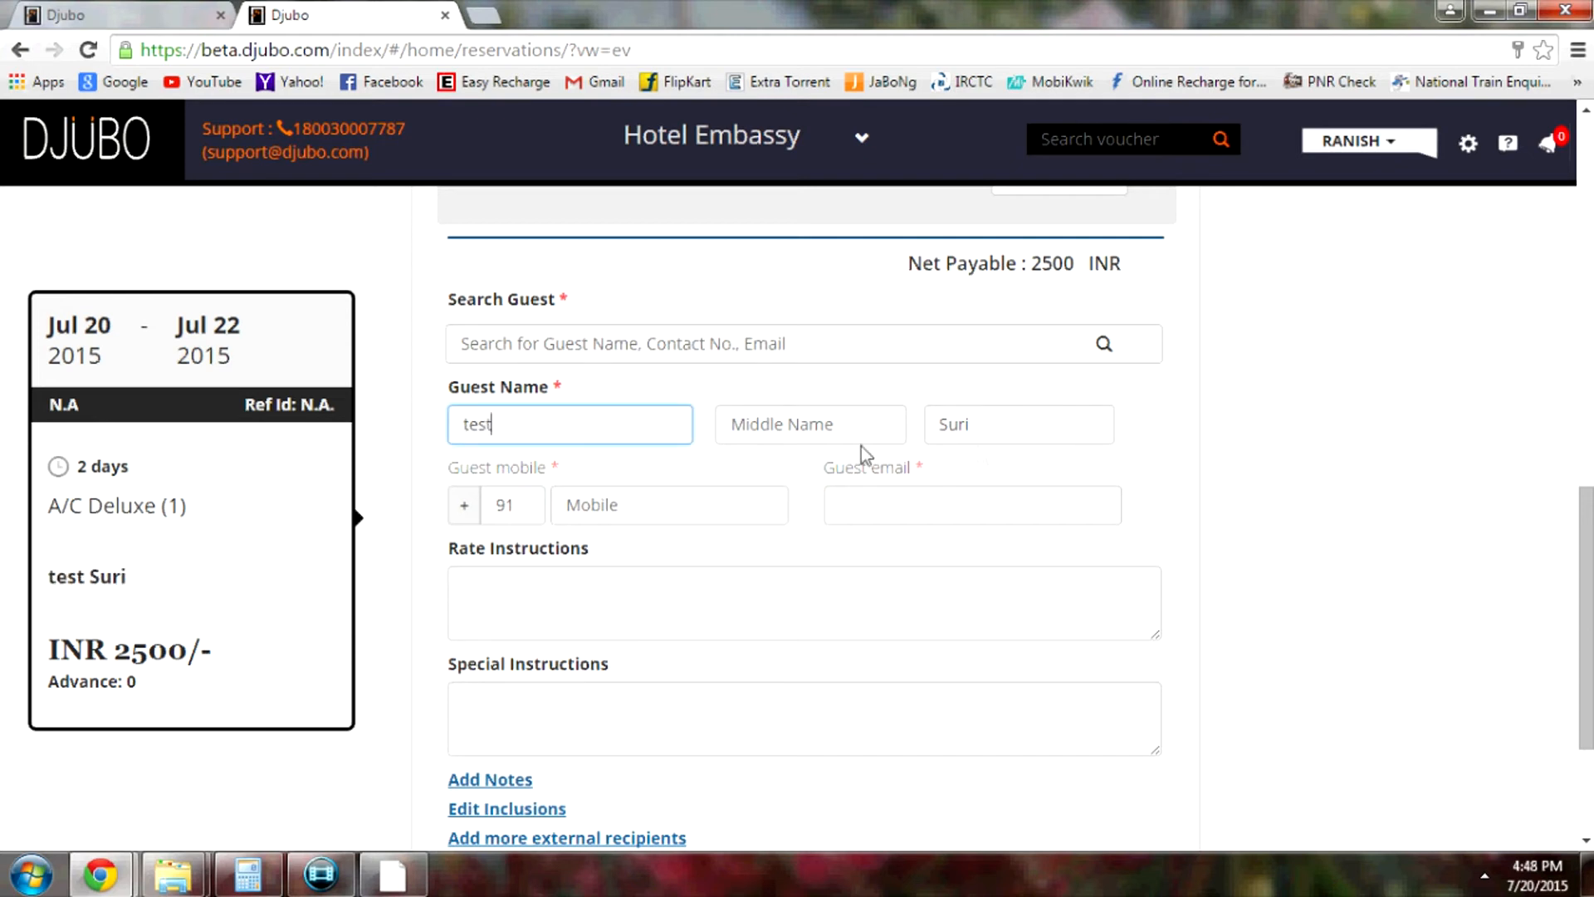
{"action": "left_click_drag", "start_coordinate": [1034, 433], "coordinate": [808, 431]}
{"action": "type", "text": "test"}
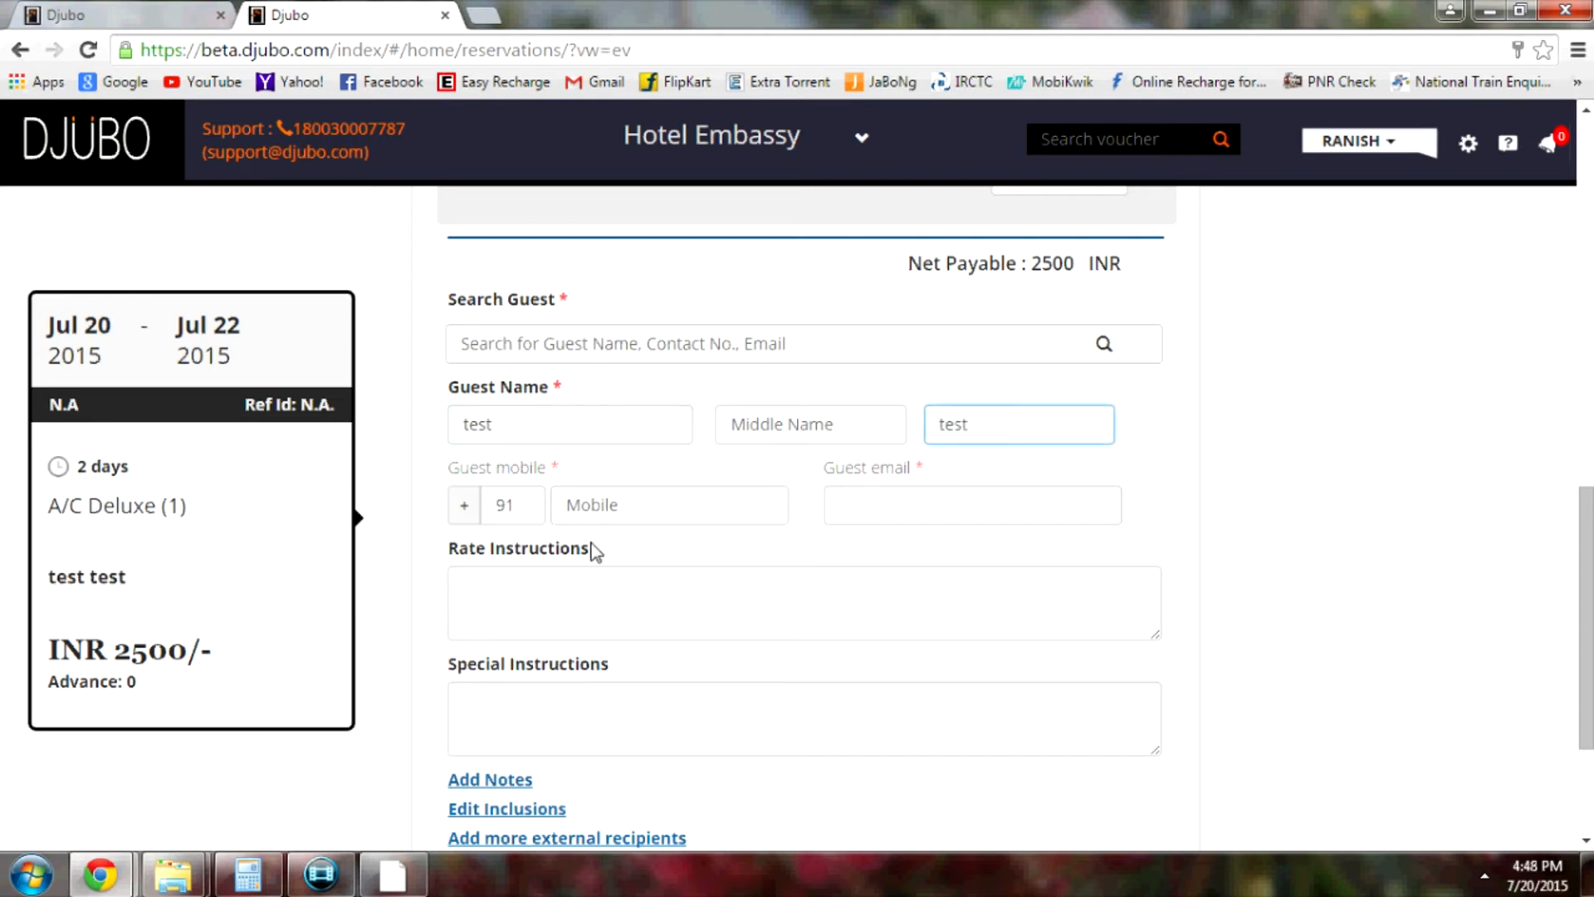
{"action": "left_click", "coordinate": [644, 498]}
{"action": "left_click", "coordinate": [916, 500]}
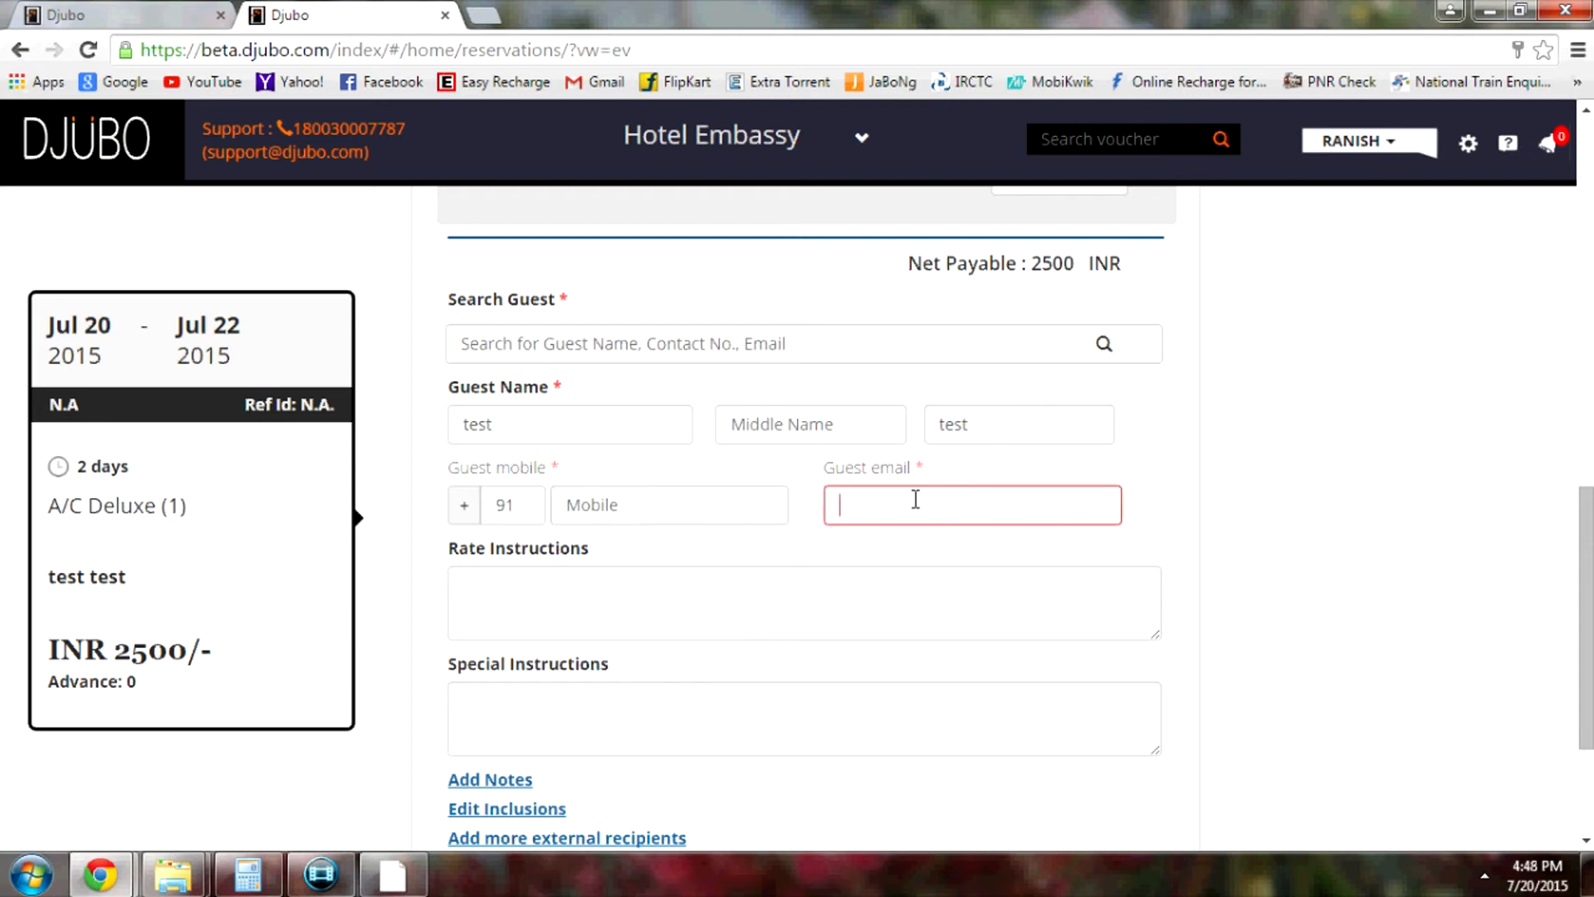
{"action": "left_click", "coordinate": [644, 501]}
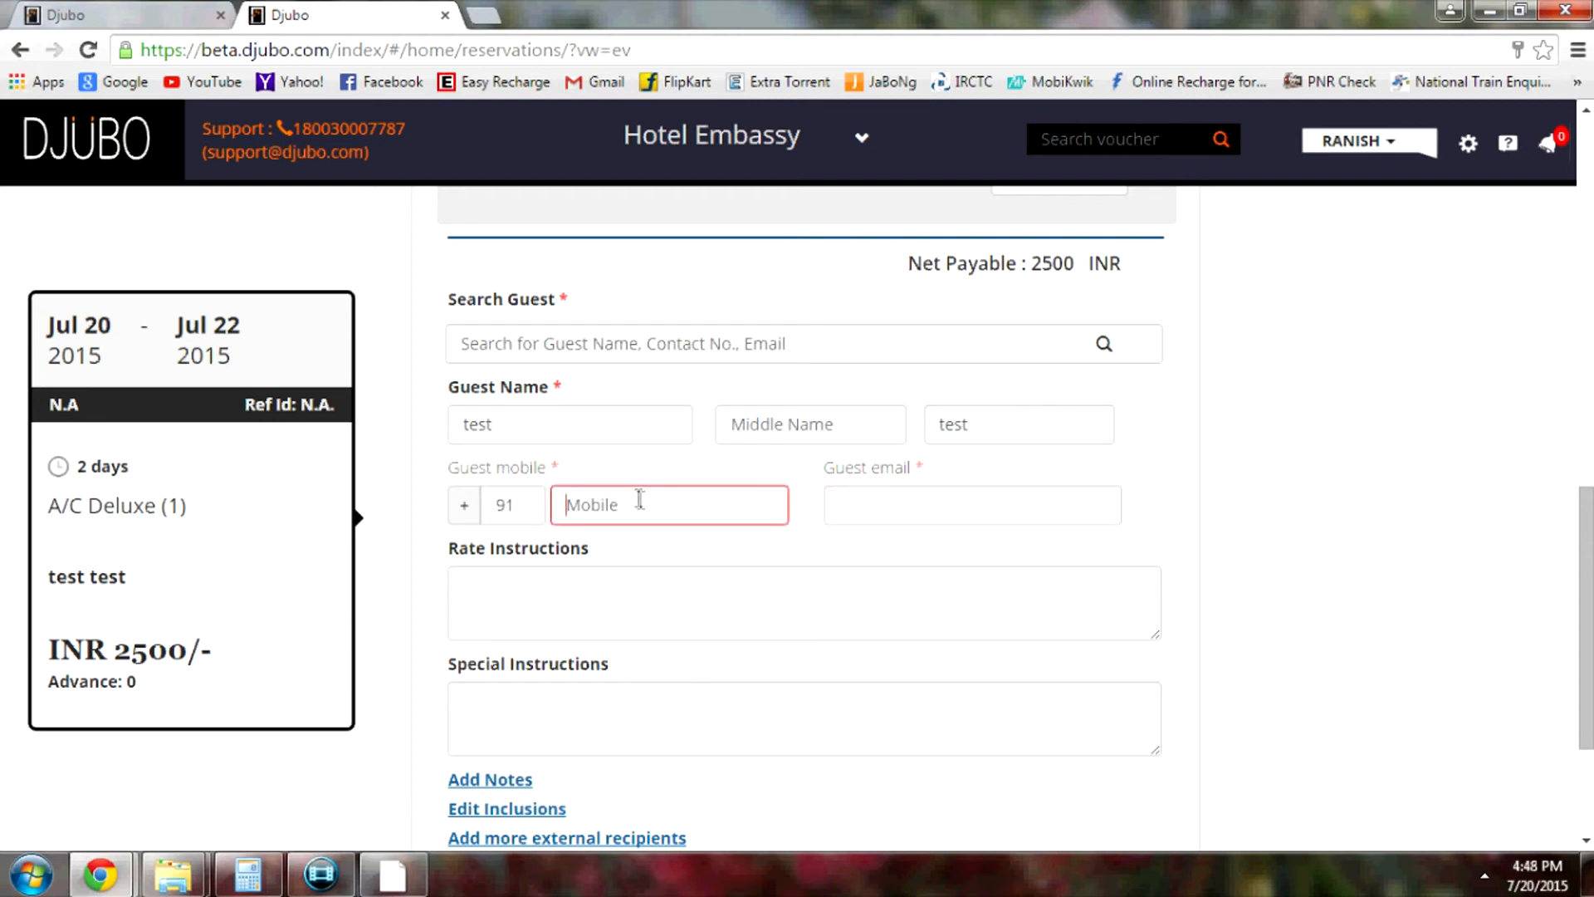
{"action": "type", "text": "9999999999"}
{"action": "left_click", "coordinate": [912, 512]}
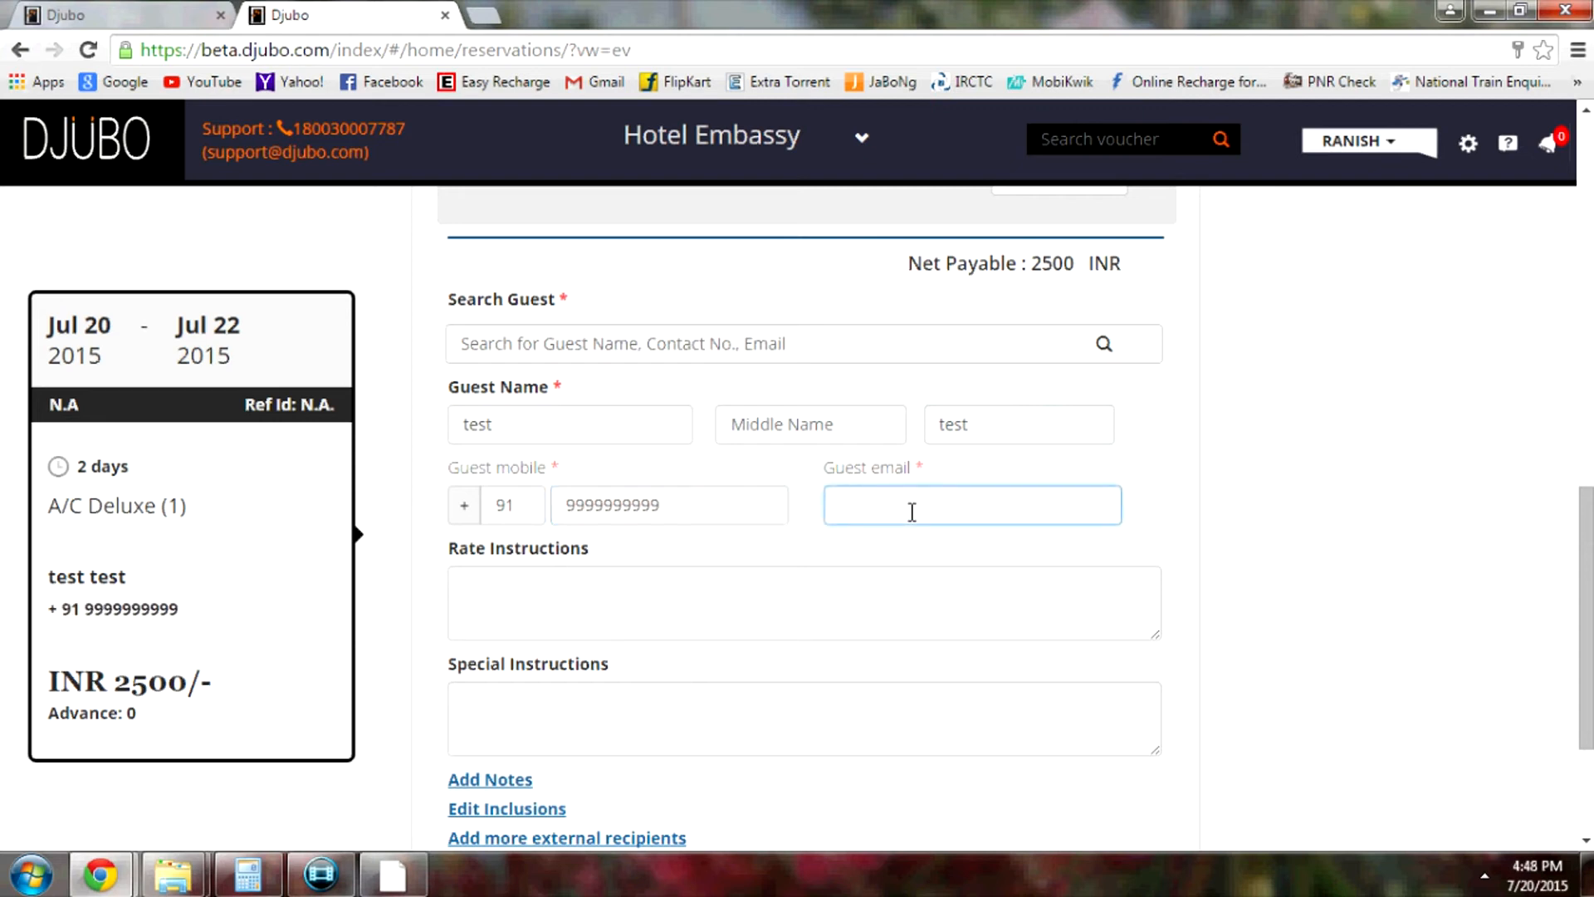
{"action": "type", "text": "ncv"}
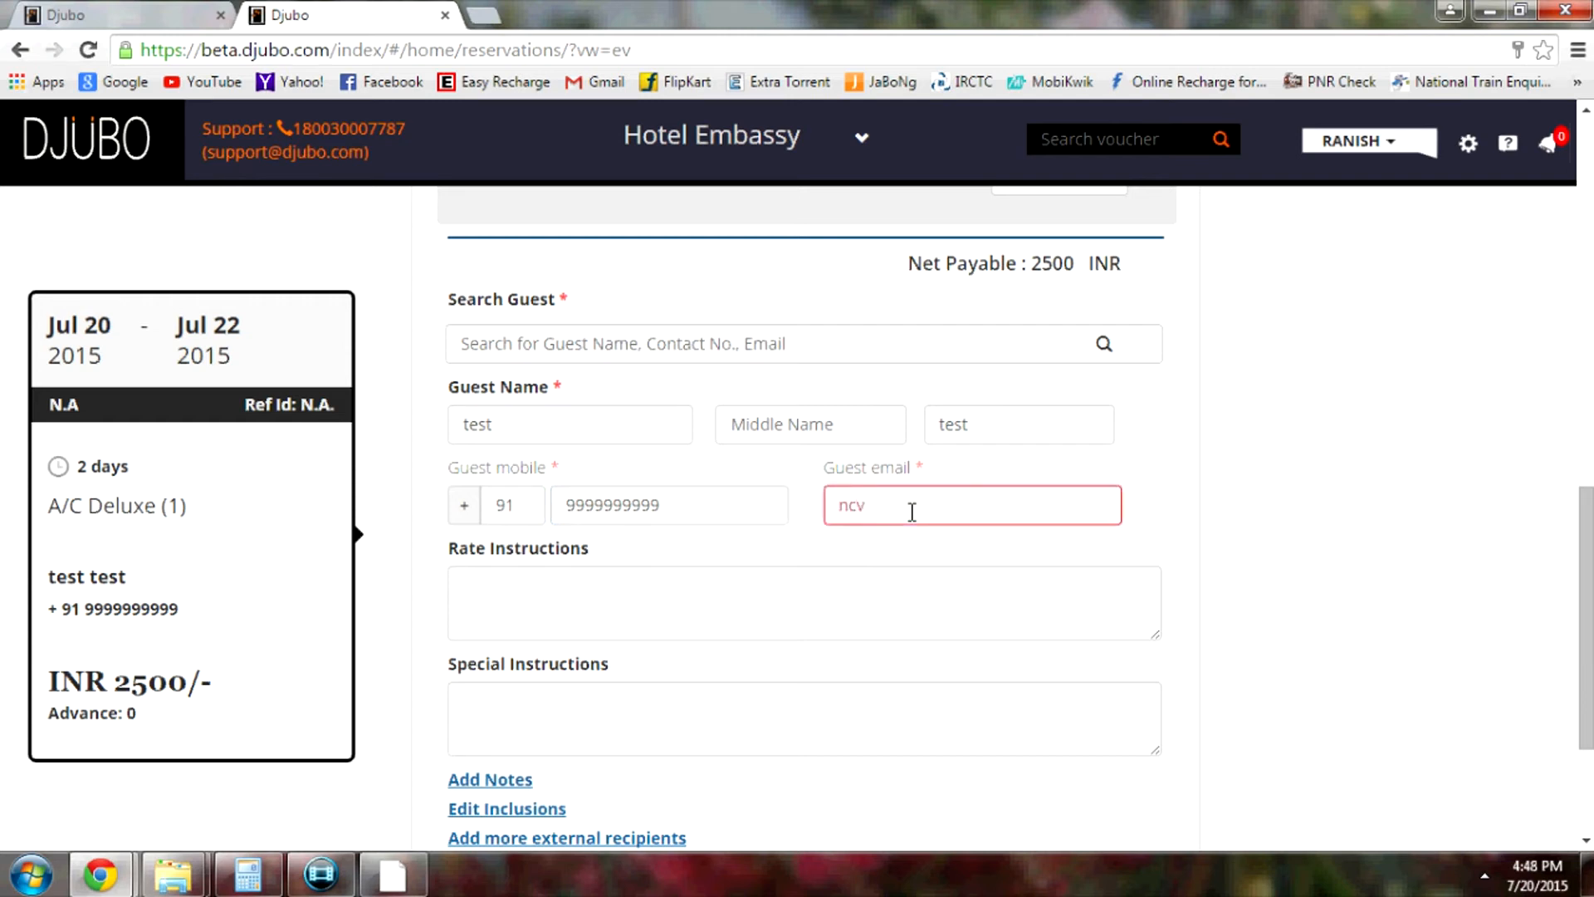
{"action": "type", "text": "@f"}
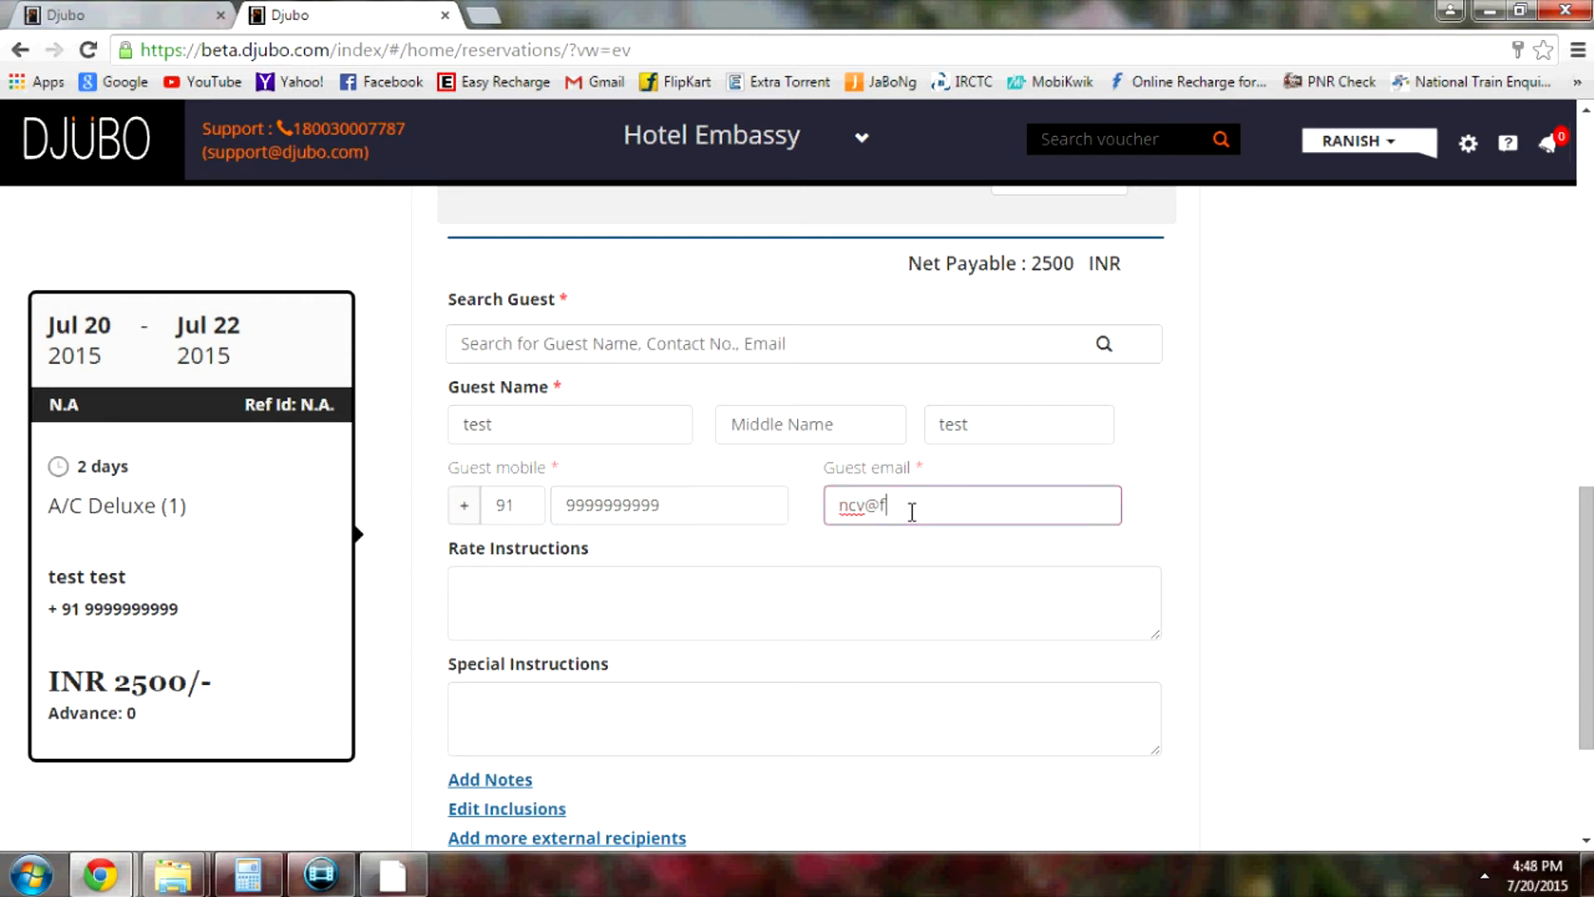
{"action": "type", "text": ".com"}
{"action": "left_click", "coordinate": [687, 598]}
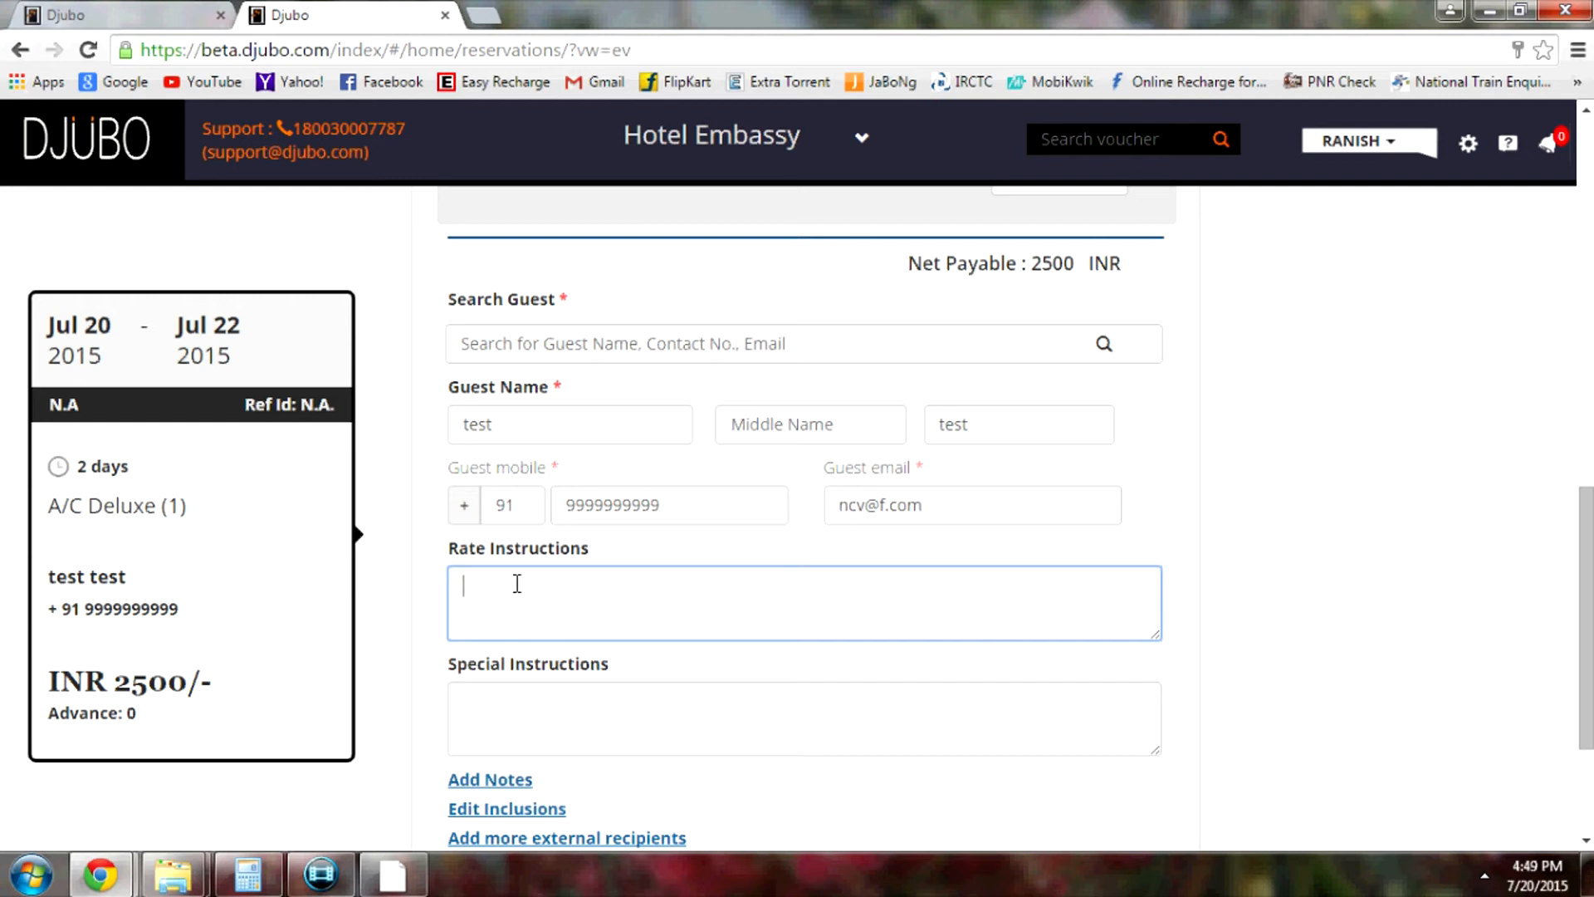
{"action": "type", "text": "cheque - 785075"}
{"action": "left_click_drag", "start_coordinate": [588, 587], "coordinate": [580, 586]}
{"action": "key", "text": "ctrl+a"}
{"action": "key", "text": "BackSpace"}
{"action": "scroll", "coordinate": [1219, 610], "scroll_direction": "down", "scroll_amount": 2}
{"action": "scroll", "coordinate": [1058, 484], "scroll_direction": "down", "scroll_amount": 2}
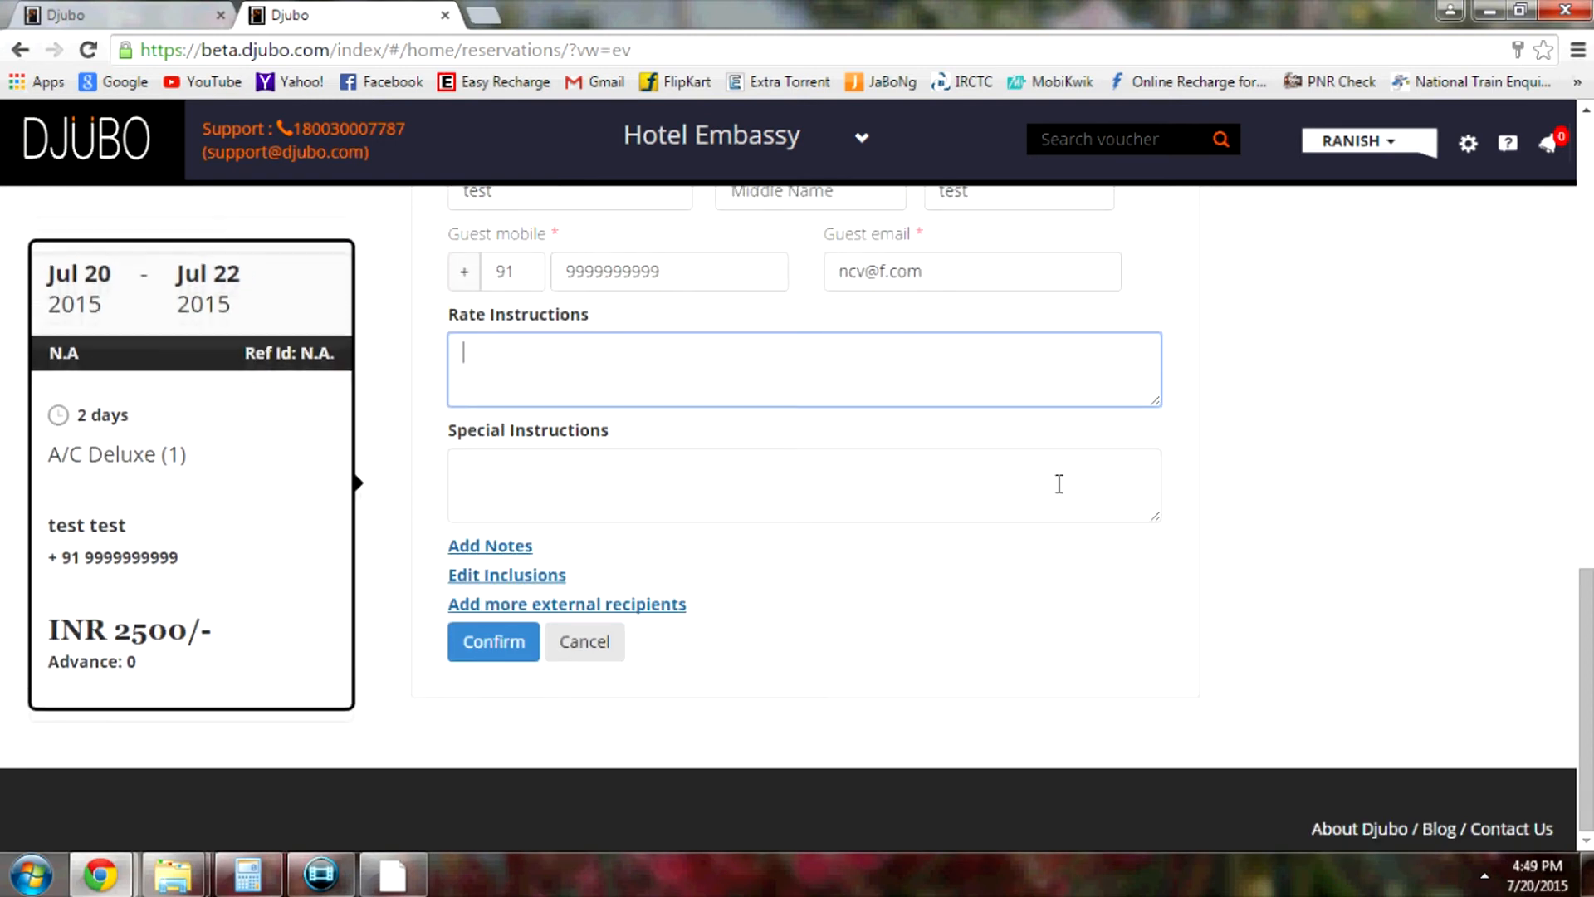
{"action": "left_click", "coordinate": [589, 470]}
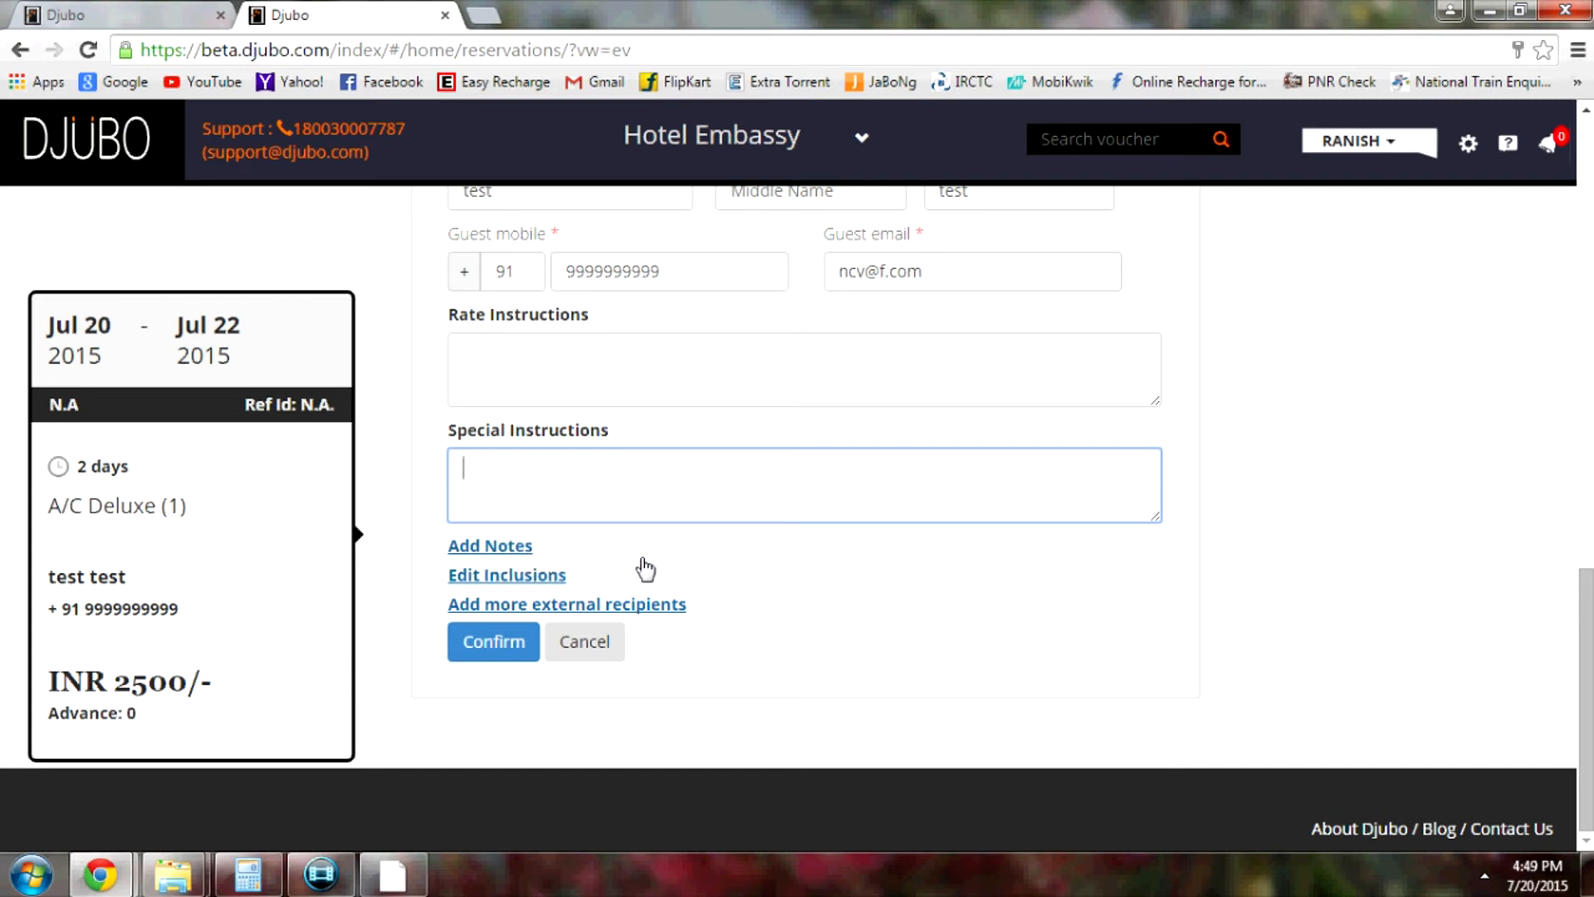
{"action": "scroll", "coordinate": [1244, 548], "scroll_direction": "up", "scroll_amount": 8}
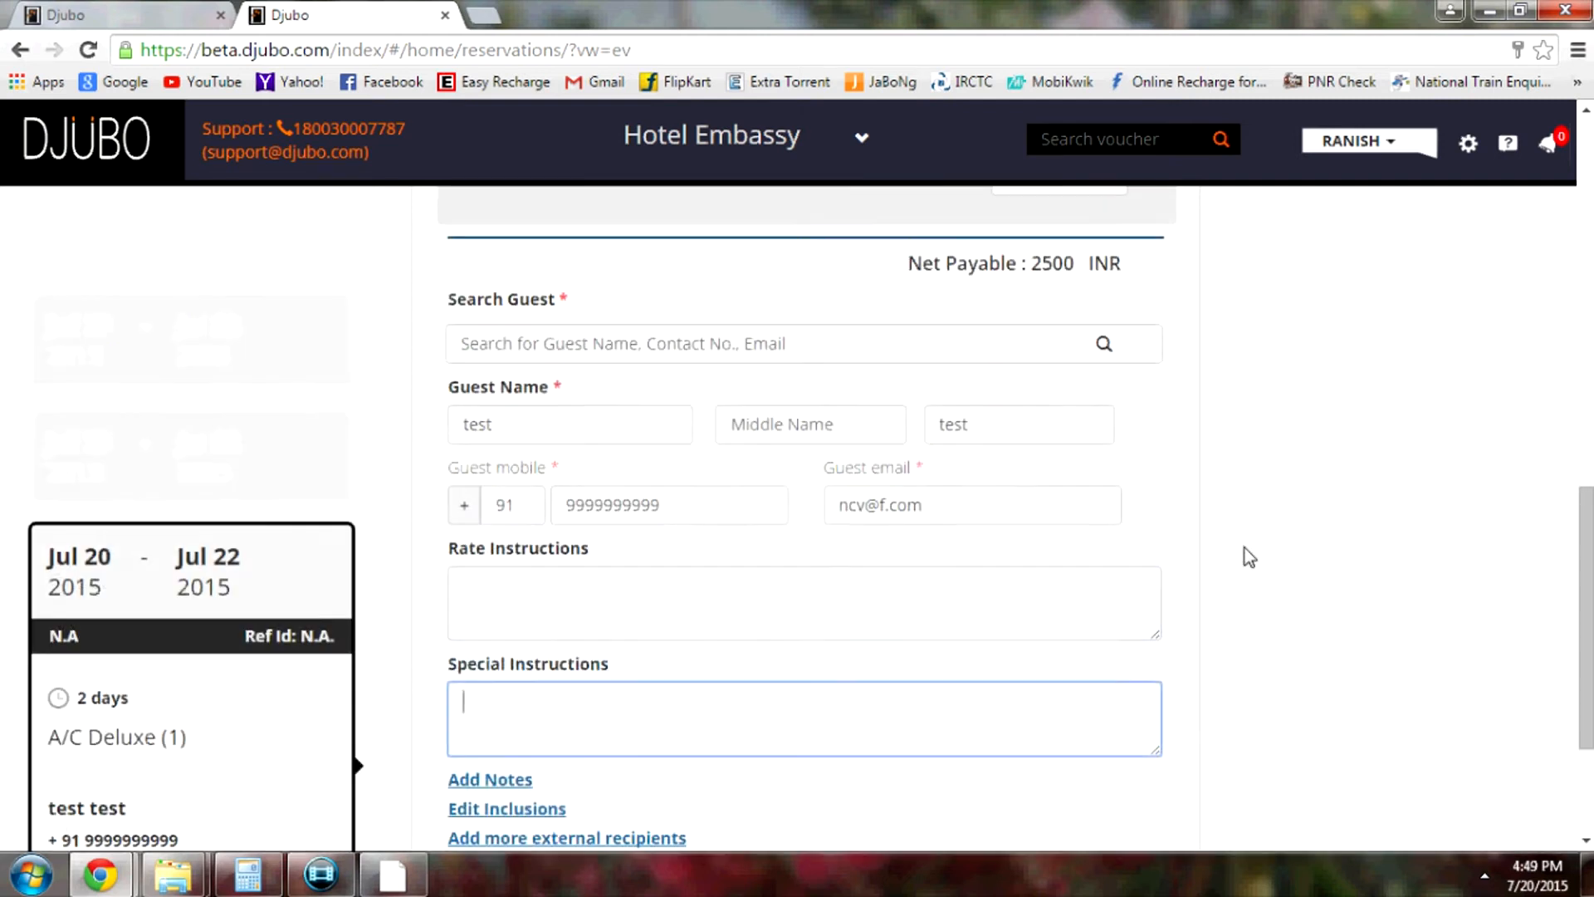
{"action": "scroll", "coordinate": [1244, 547], "scroll_direction": "up", "scroll_amount": 5}
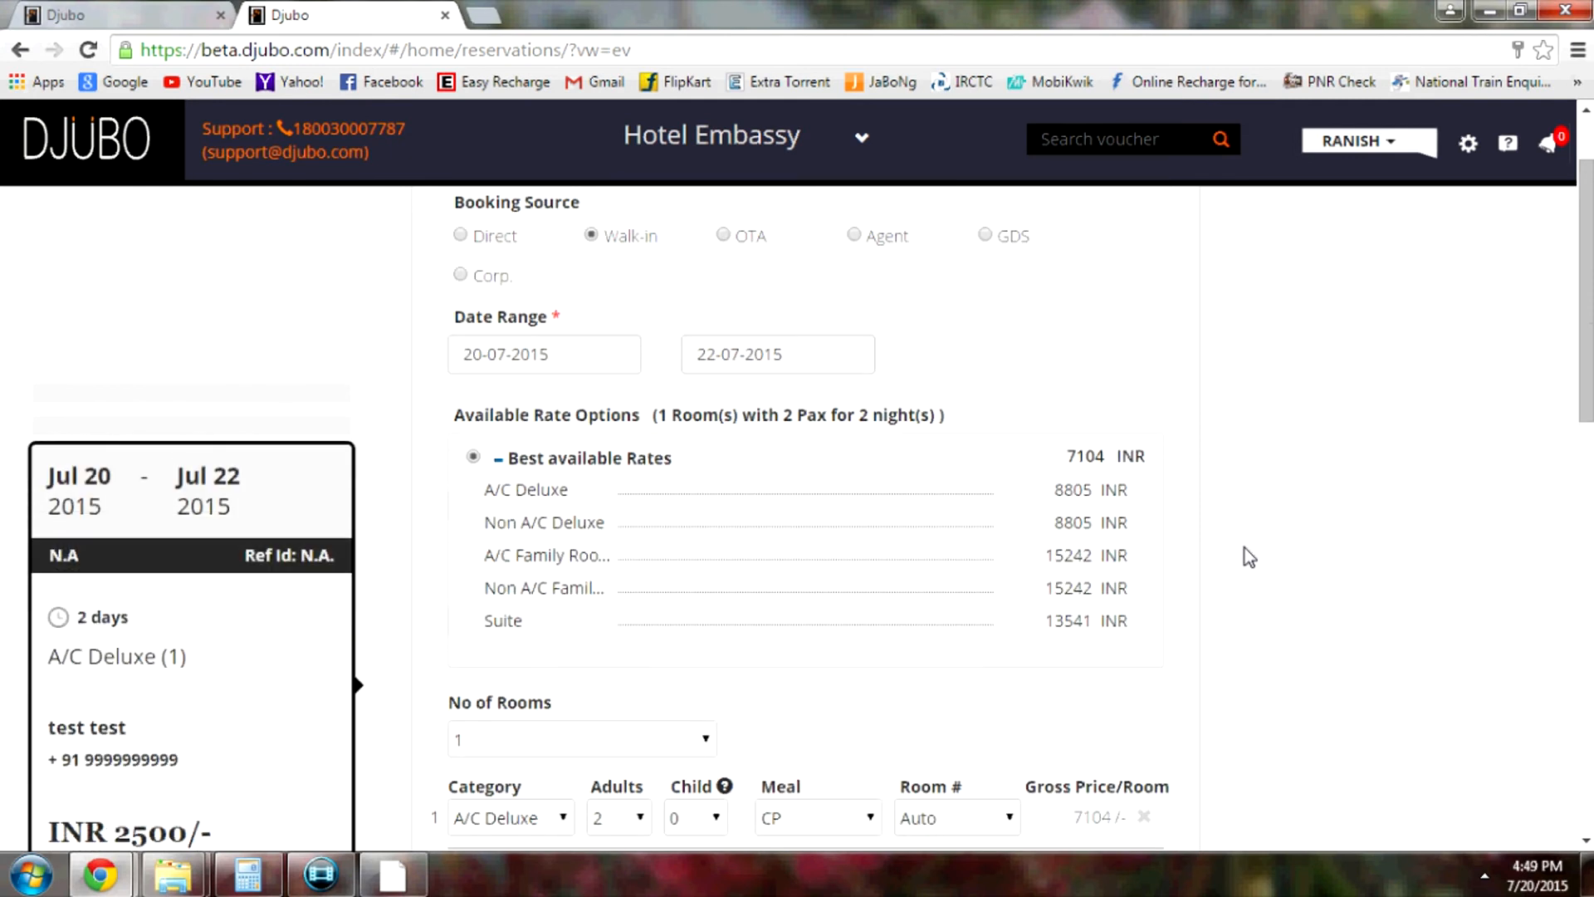
{"action": "scroll", "coordinate": [1243, 546], "scroll_direction": "down", "scroll_amount": 5}
{"action": "scroll", "coordinate": [1244, 546], "scroll_direction": "down", "scroll_amount": 8}
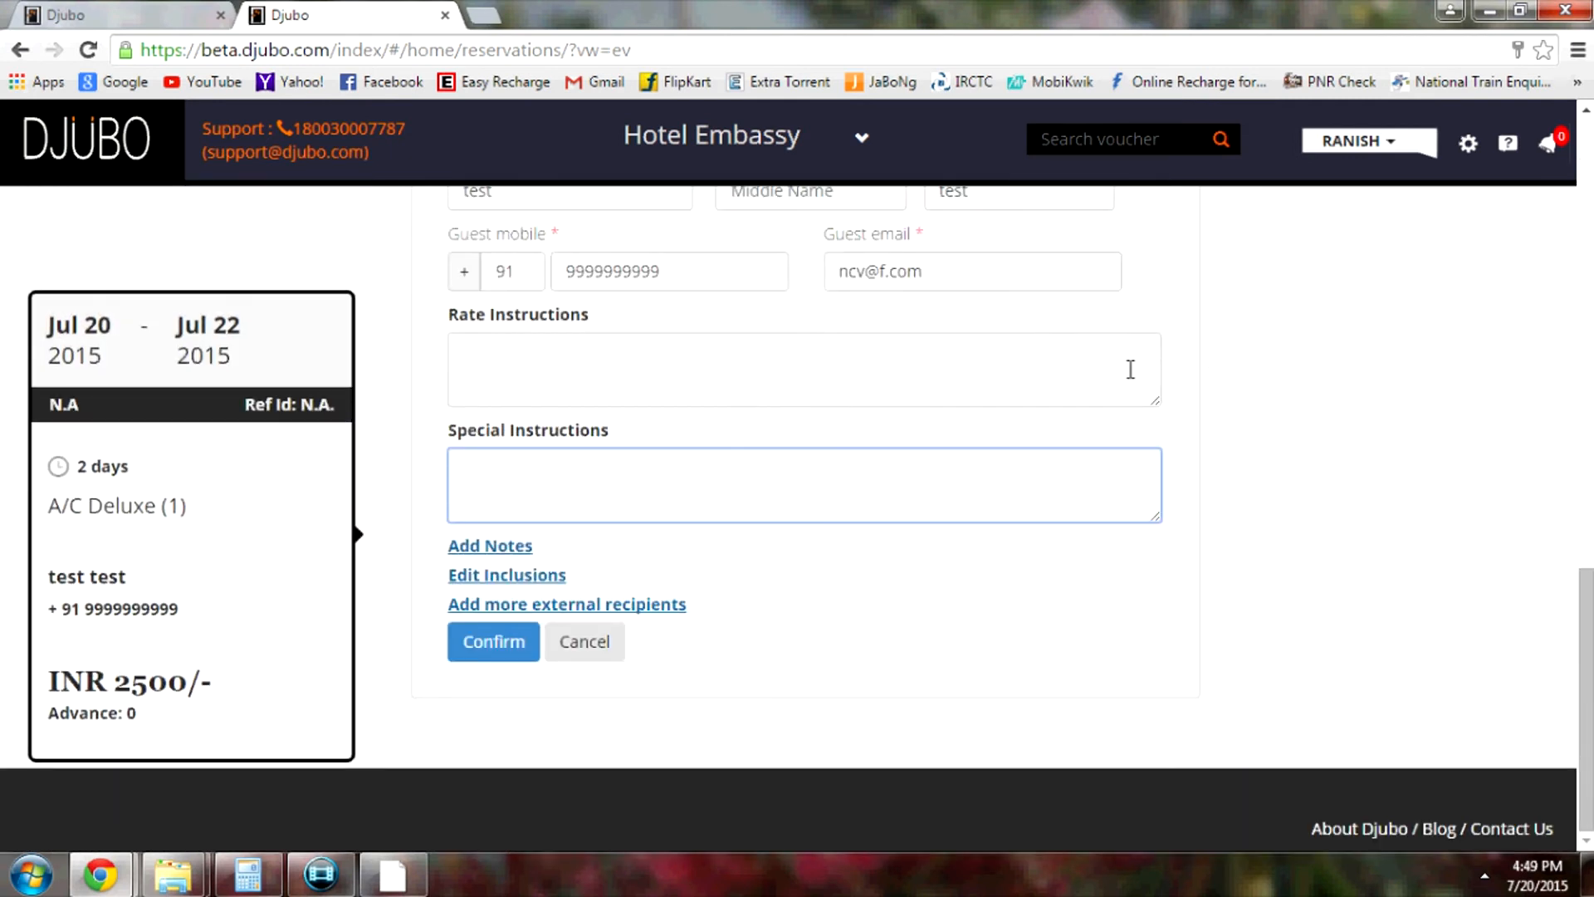
{"action": "left_click", "coordinate": [500, 655]}
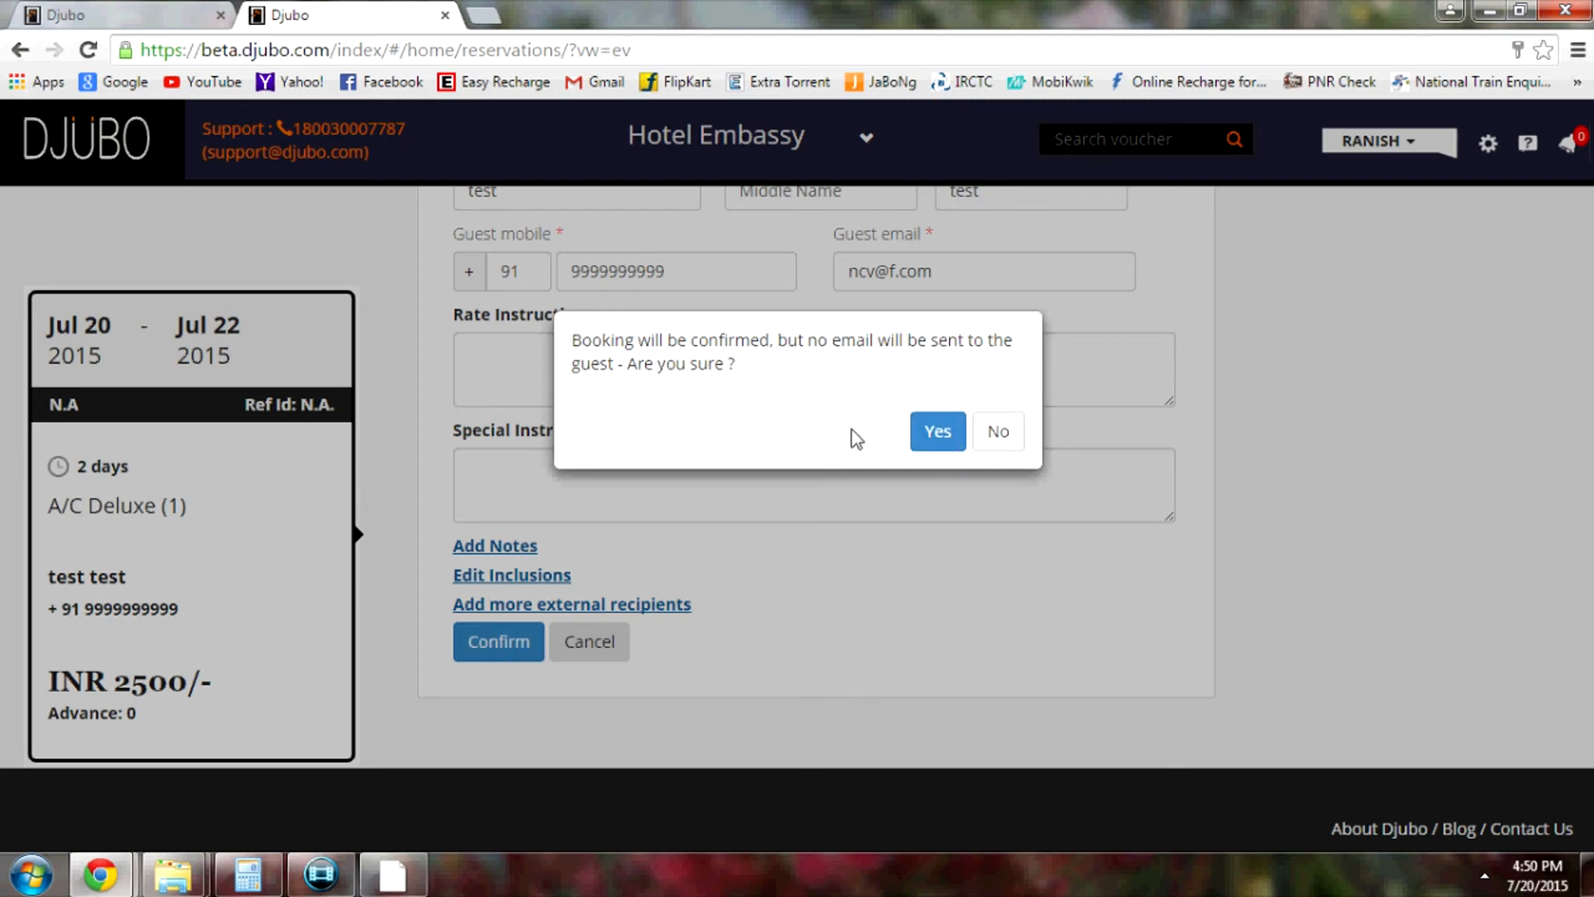
{"action": "left_click", "coordinate": [1006, 442]}
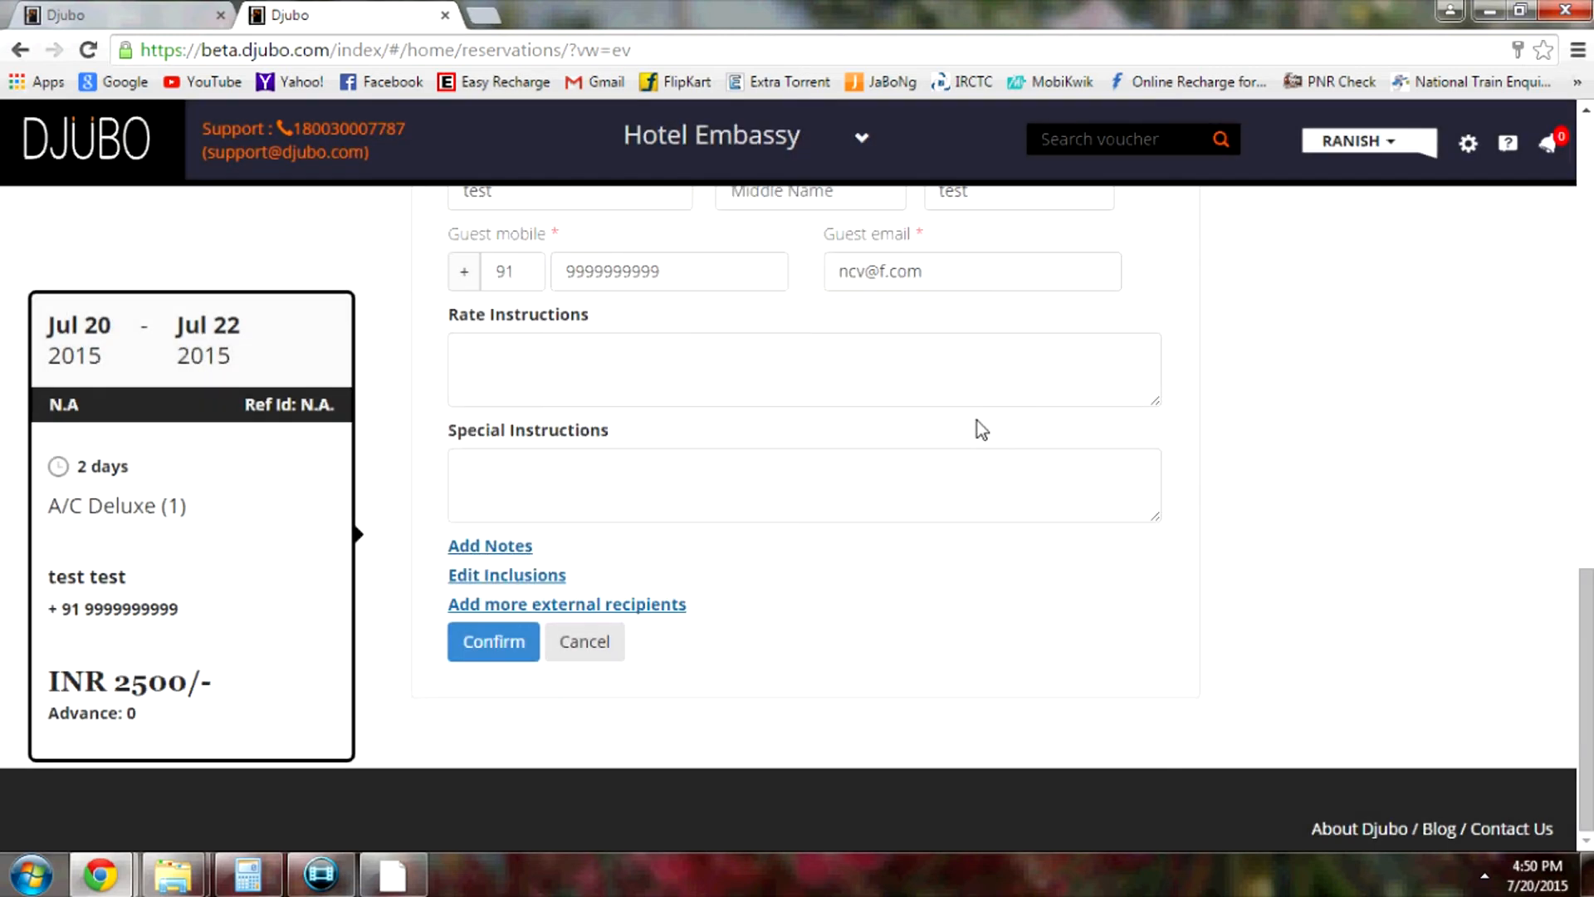
{"action": "scroll", "coordinate": [1219, 472], "scroll_direction": "up", "scroll_amount": 1}
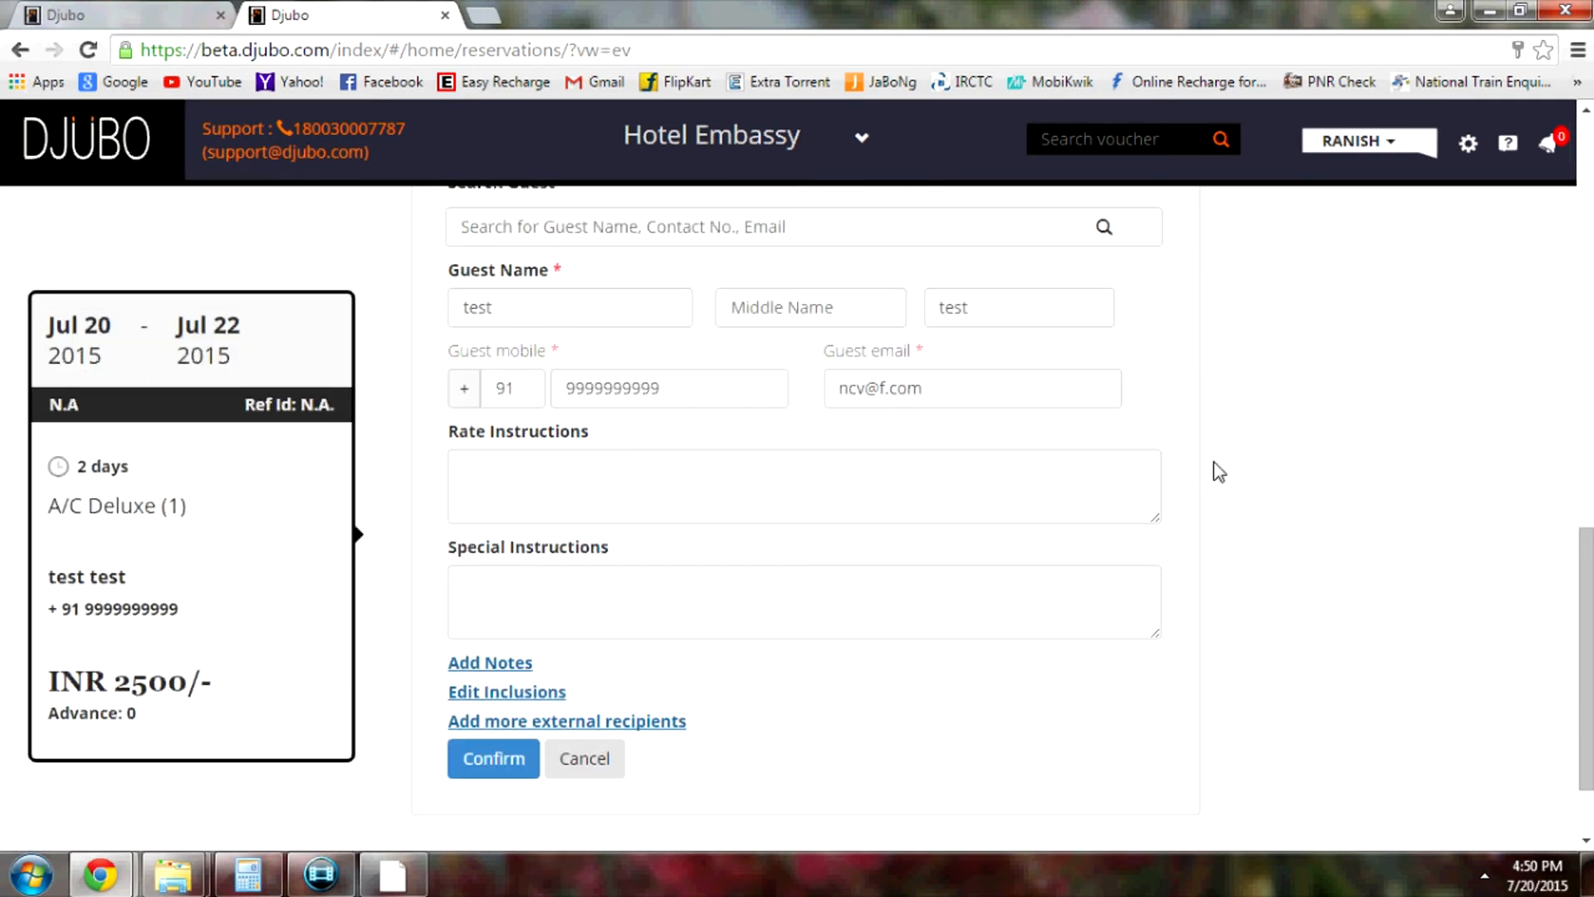
{"action": "scroll", "coordinate": [1214, 466], "scroll_direction": "down", "scroll_amount": 1}
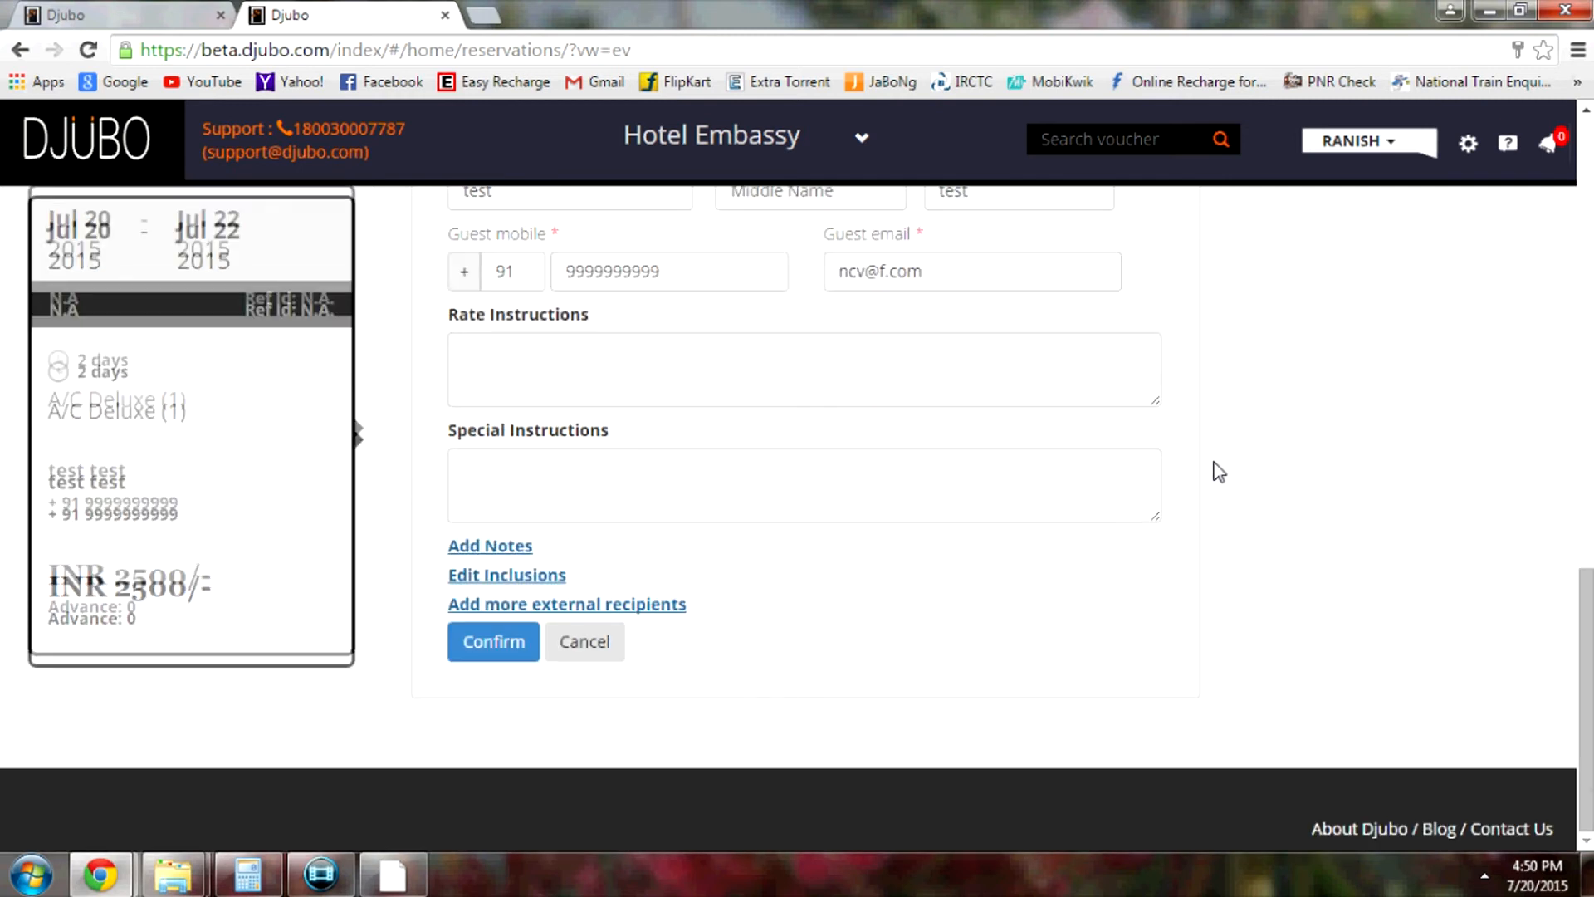
{"action": "scroll", "coordinate": [1215, 467], "scroll_direction": "up", "scroll_amount": 1}
{"action": "left_click", "coordinate": [476, 776]}
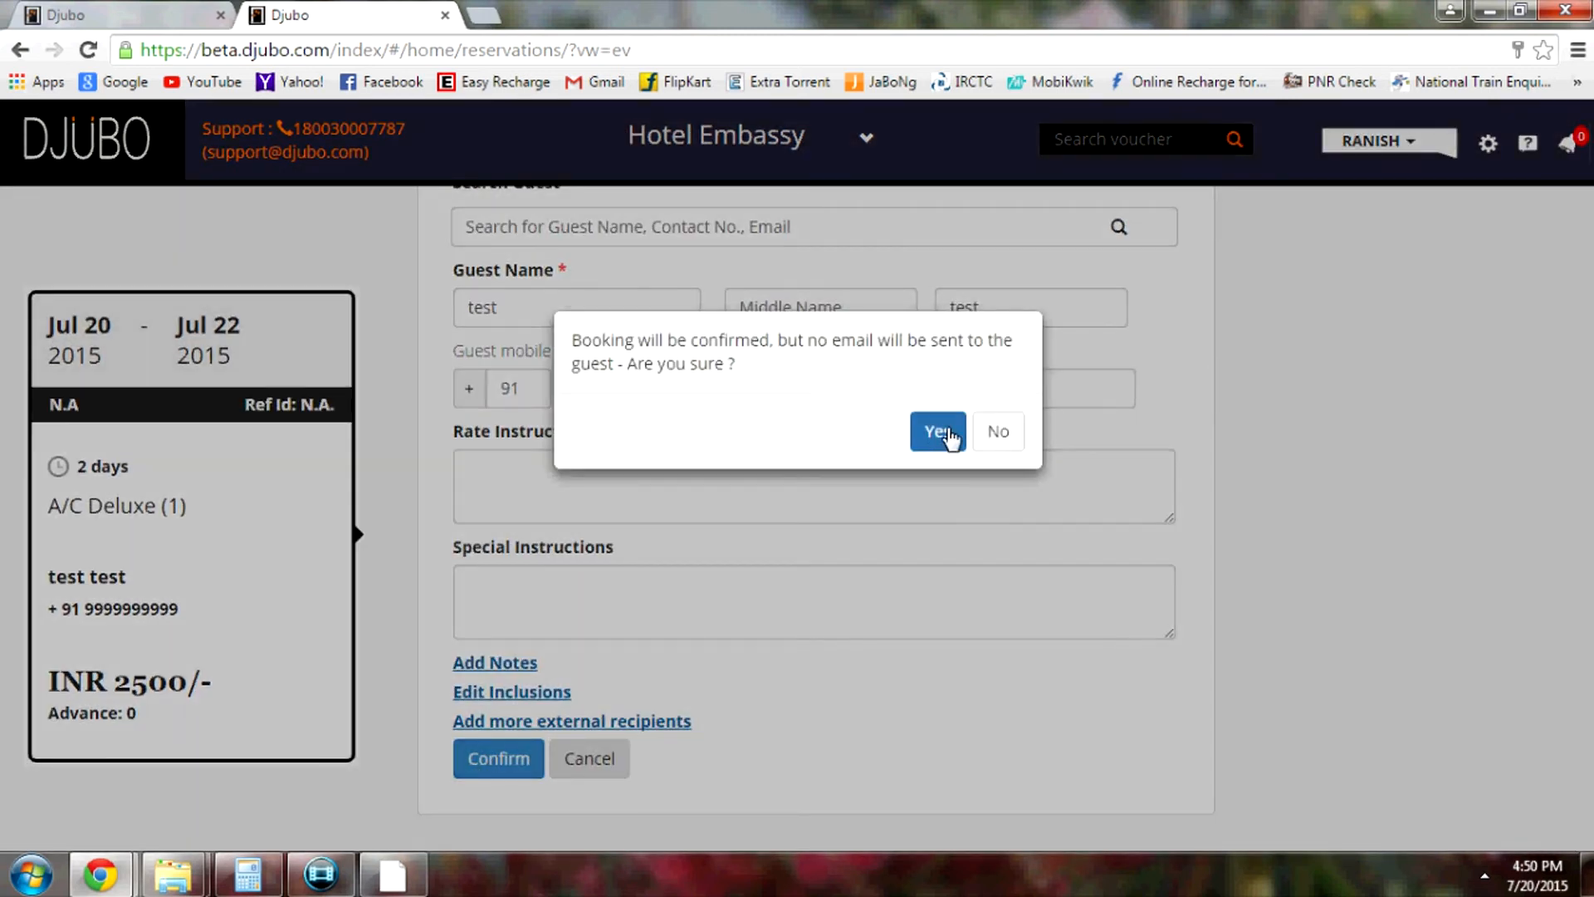
{"action": "left_click", "coordinate": [1000, 430]}
{"action": "scroll", "coordinate": [629, 459], "scroll_direction": "up", "scroll_amount": 2}
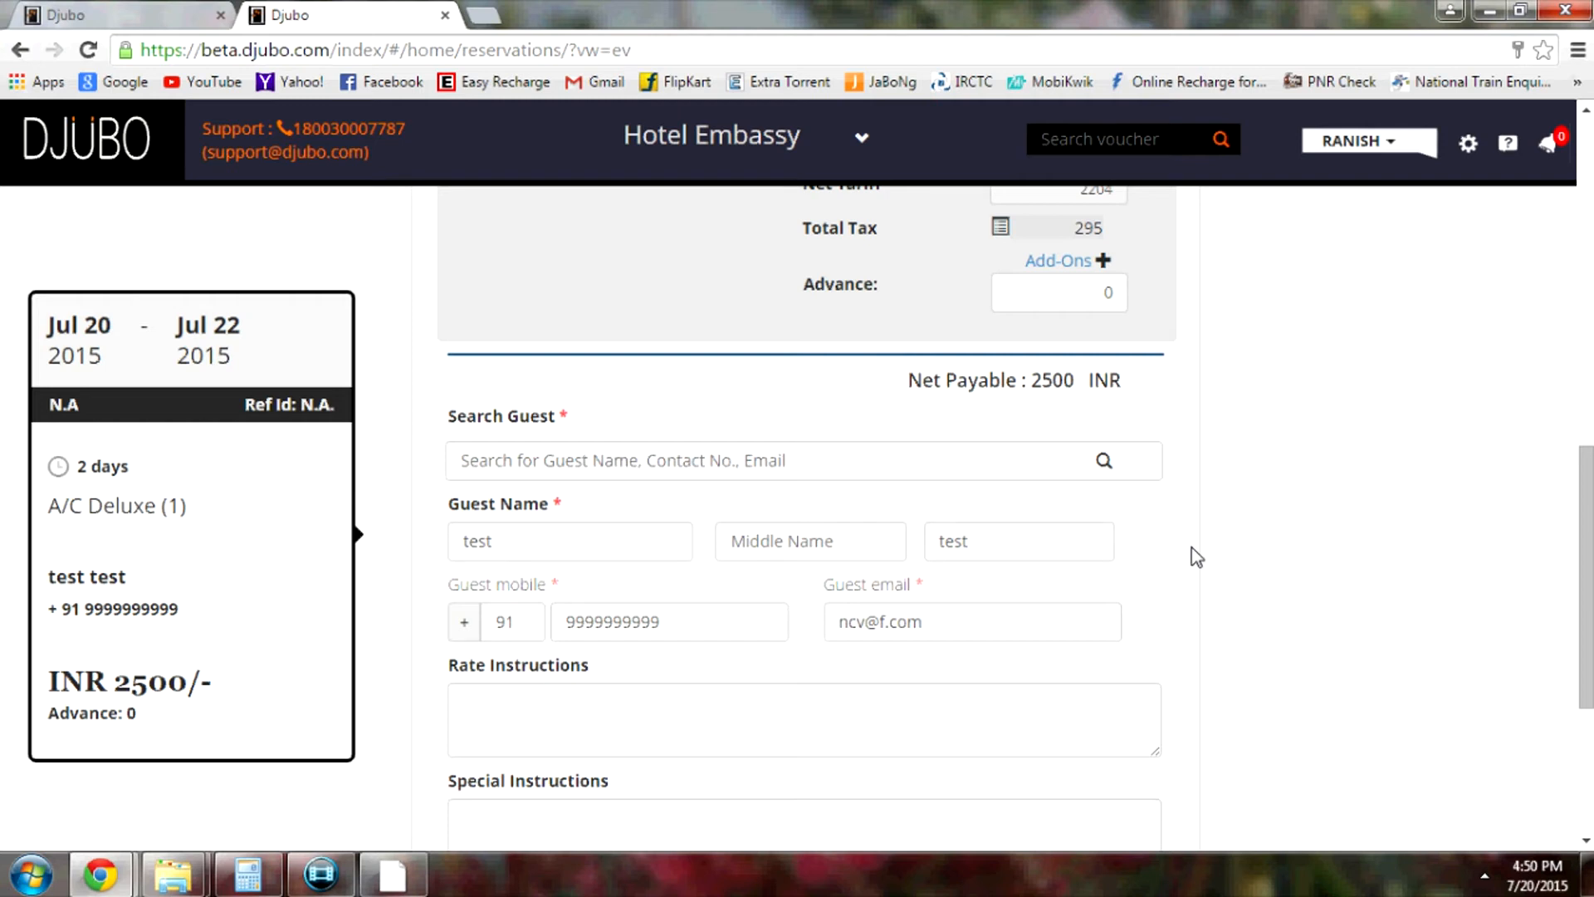
Set the A/C Deluxe room to 1 child, raising the net payable to INR 4201
{"action": "scroll", "coordinate": [1197, 554], "scroll_direction": "up", "scroll_amount": 4}
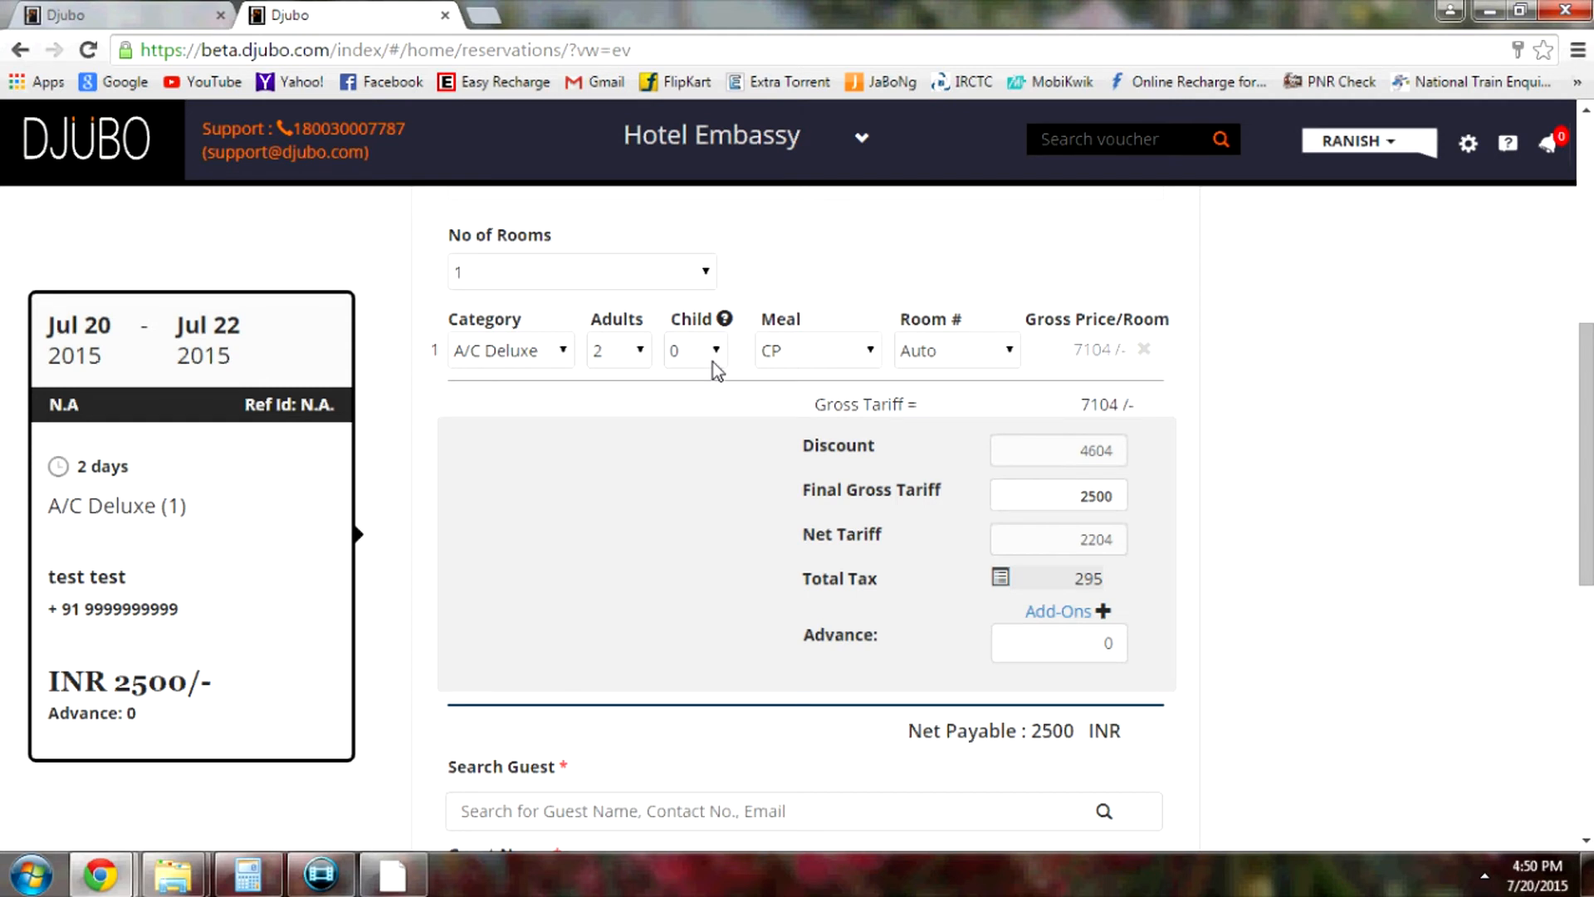
{"action": "left_click", "coordinate": [712, 351]}
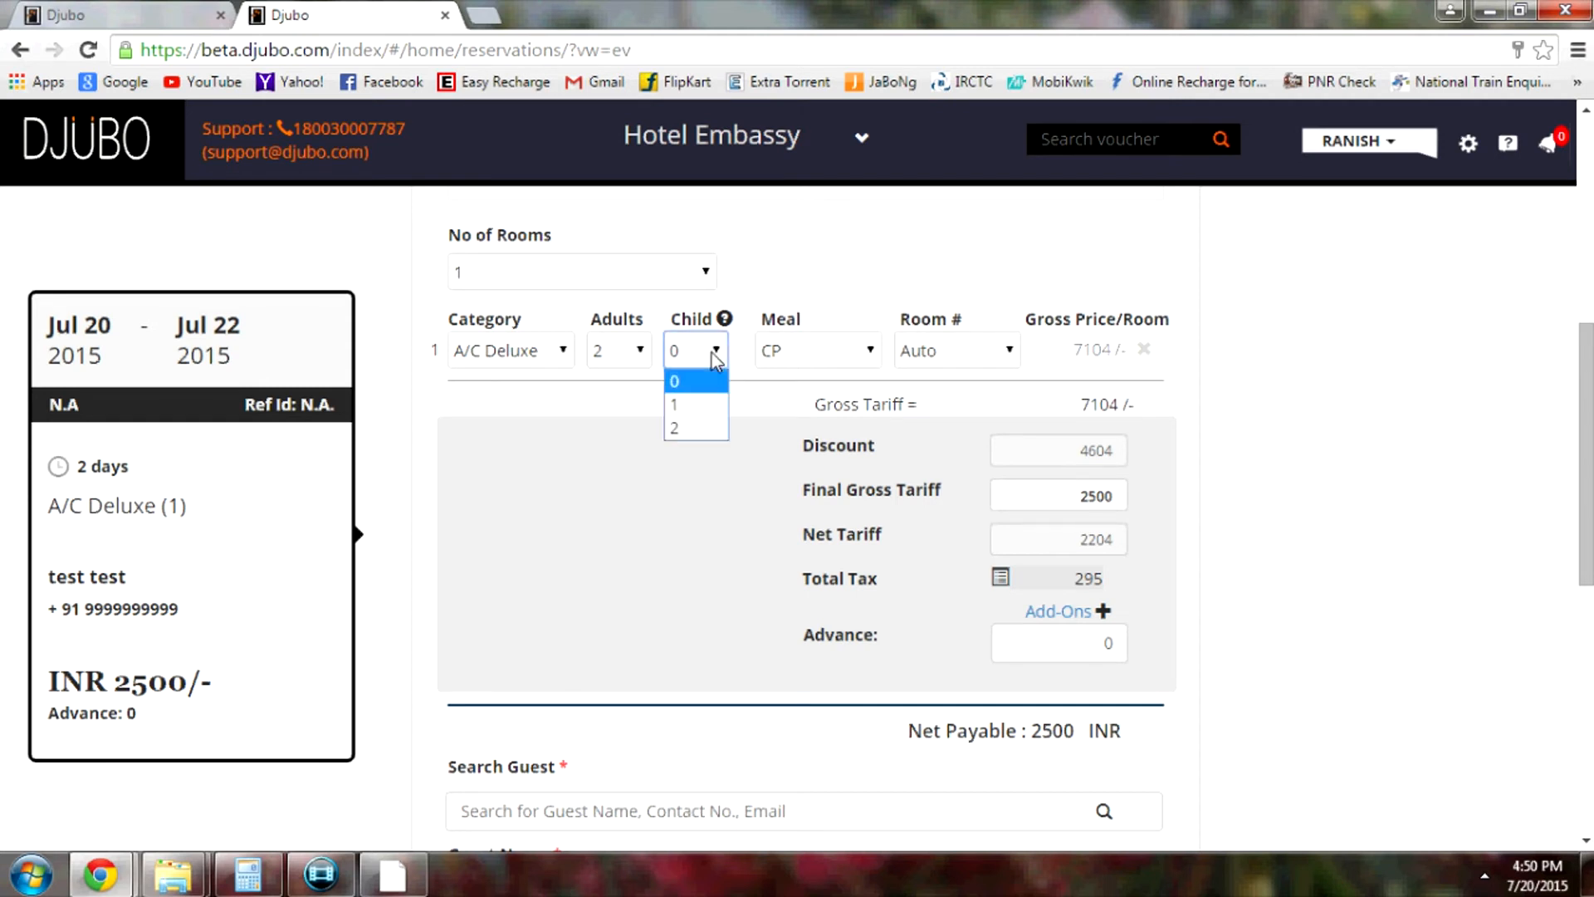
{"action": "left_click", "coordinate": [714, 406]}
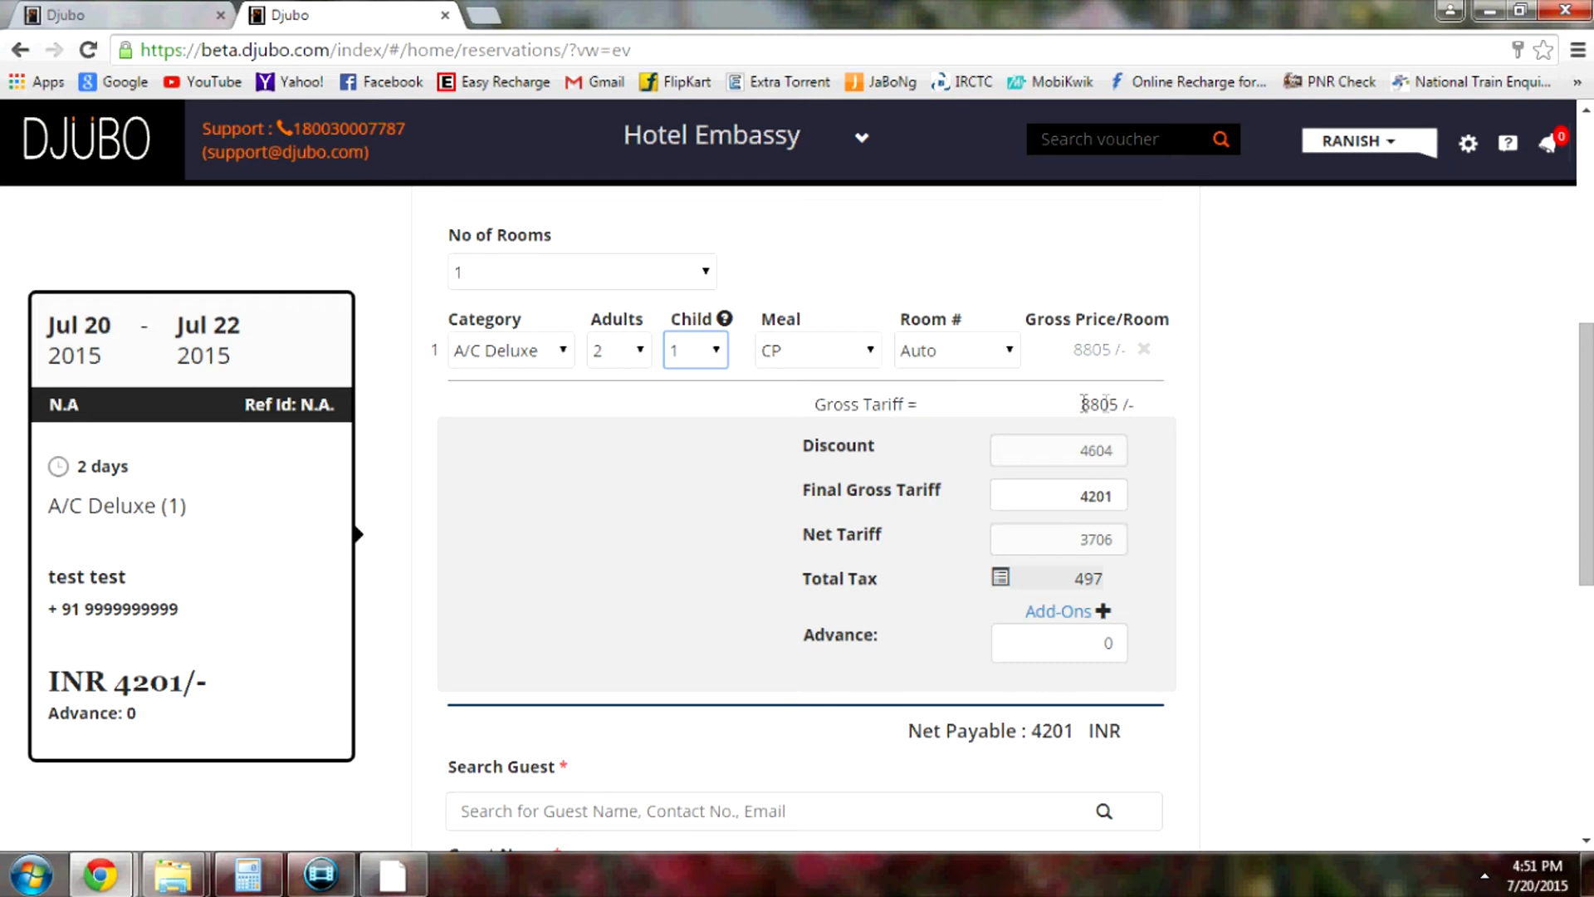
Compute 8805 - 2500 = 6305 in the Calculator
{"action": "left_click", "coordinate": [247, 874]}
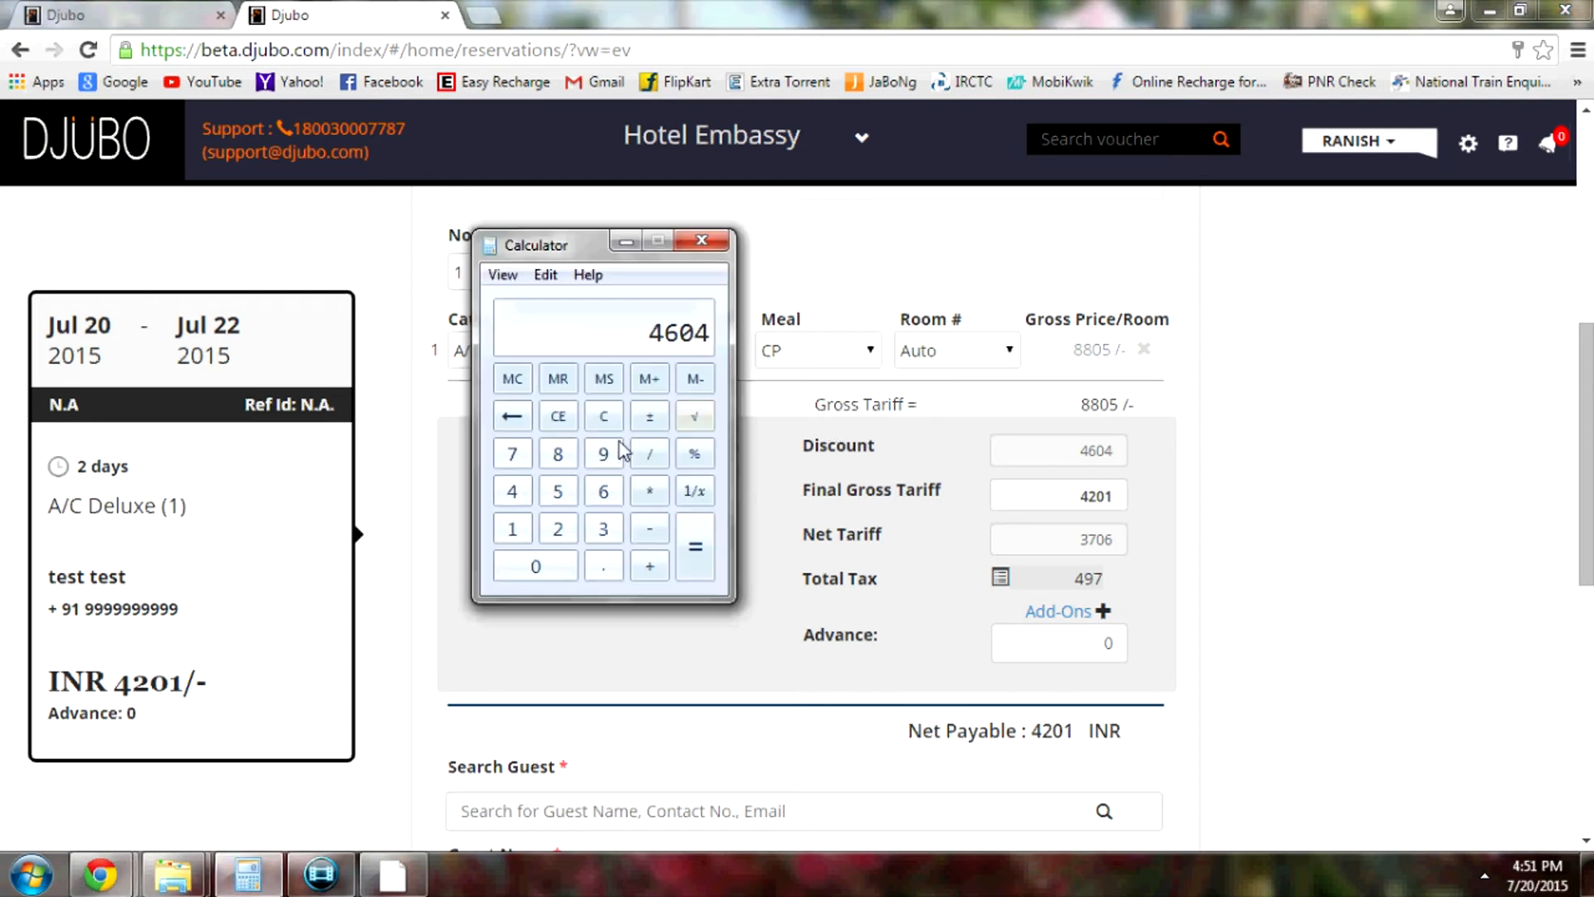
{"action": "left_click", "coordinate": [604, 416]}
{"action": "type", "text": "8805"}
{"action": "key", "text": "minus"}
{"action": "type", "text": "2500"}
{"action": "key", "text": "Return"}
Replace the 4604 discount with 6305 and apply it, bringing net payable to INR 2500
{"action": "left_click", "coordinate": [1069, 452]}
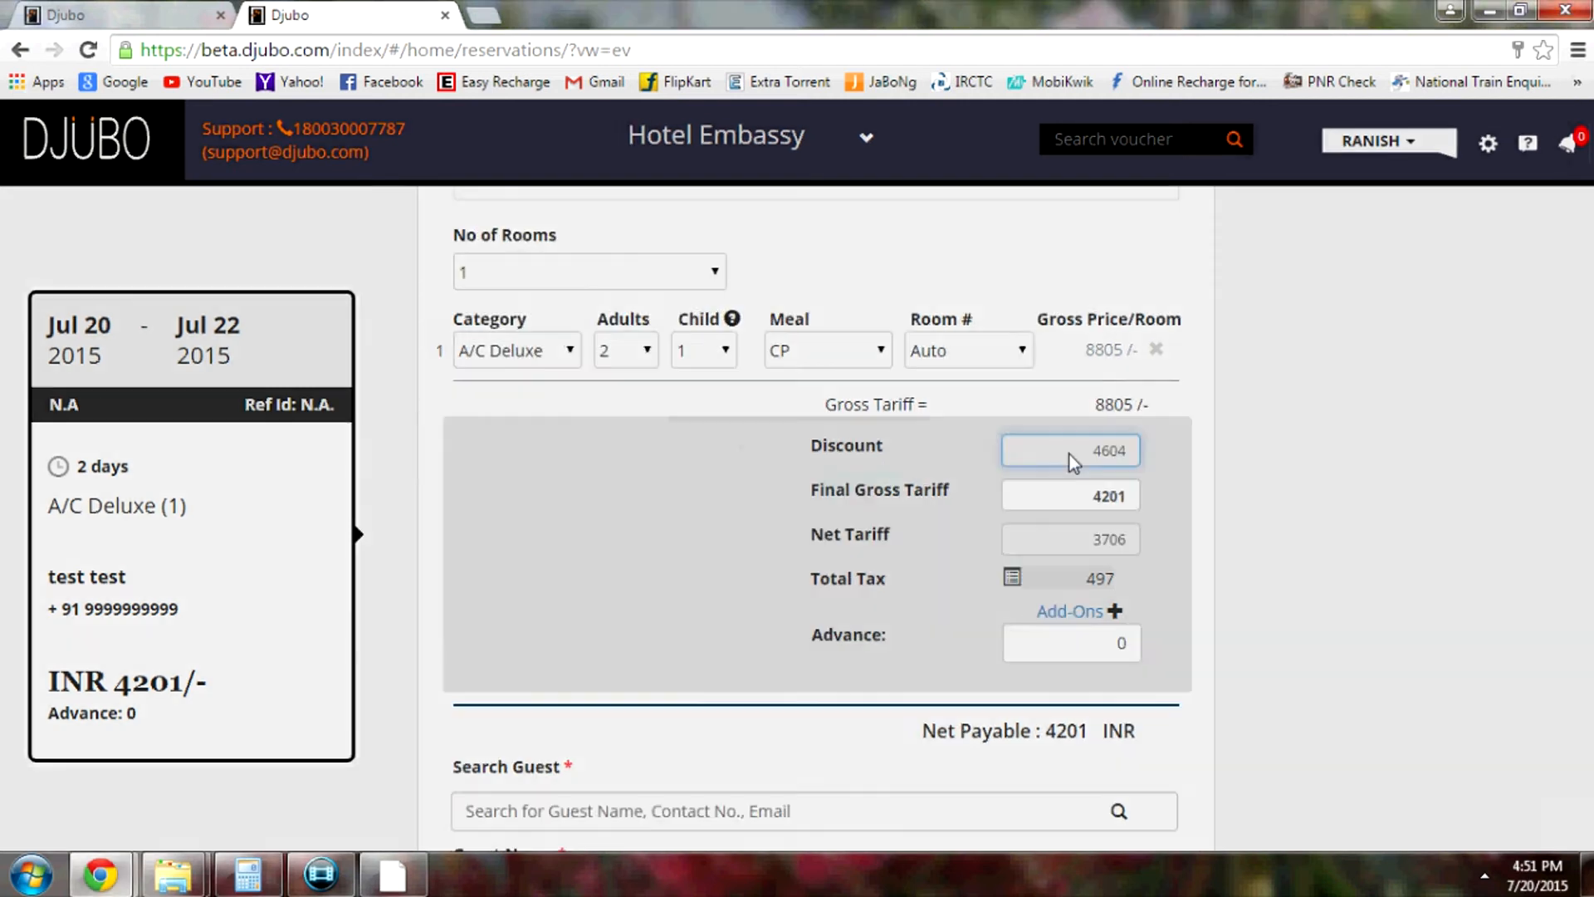
{"action": "left_click_drag", "start_coordinate": [705, 448], "coordinate": [576, 442]}
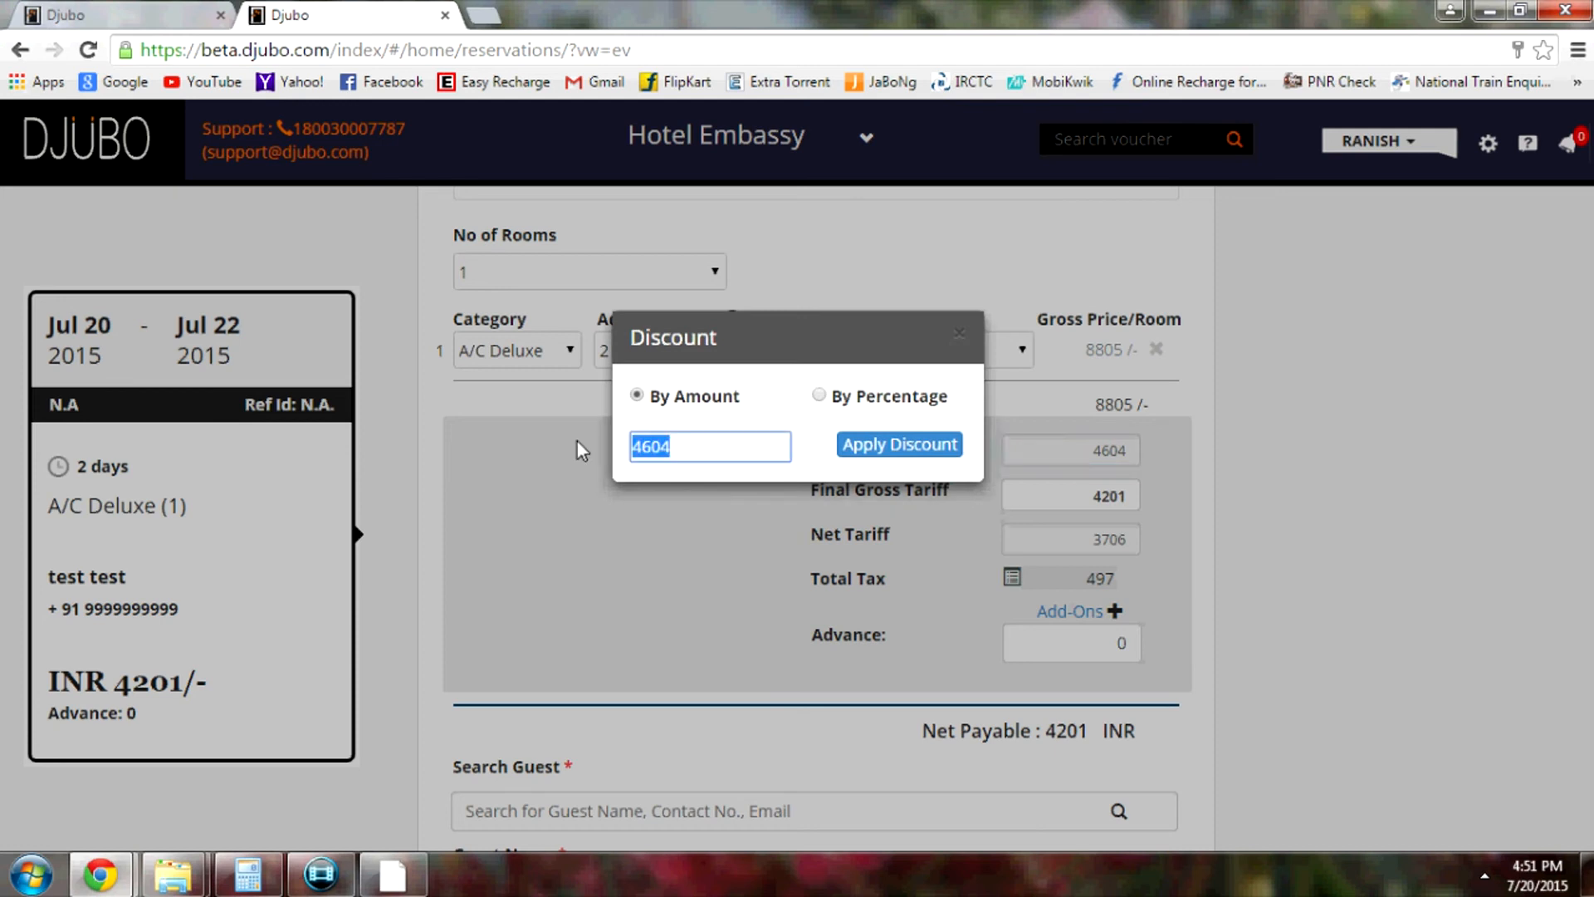
{"action": "type", "text": "6305"}
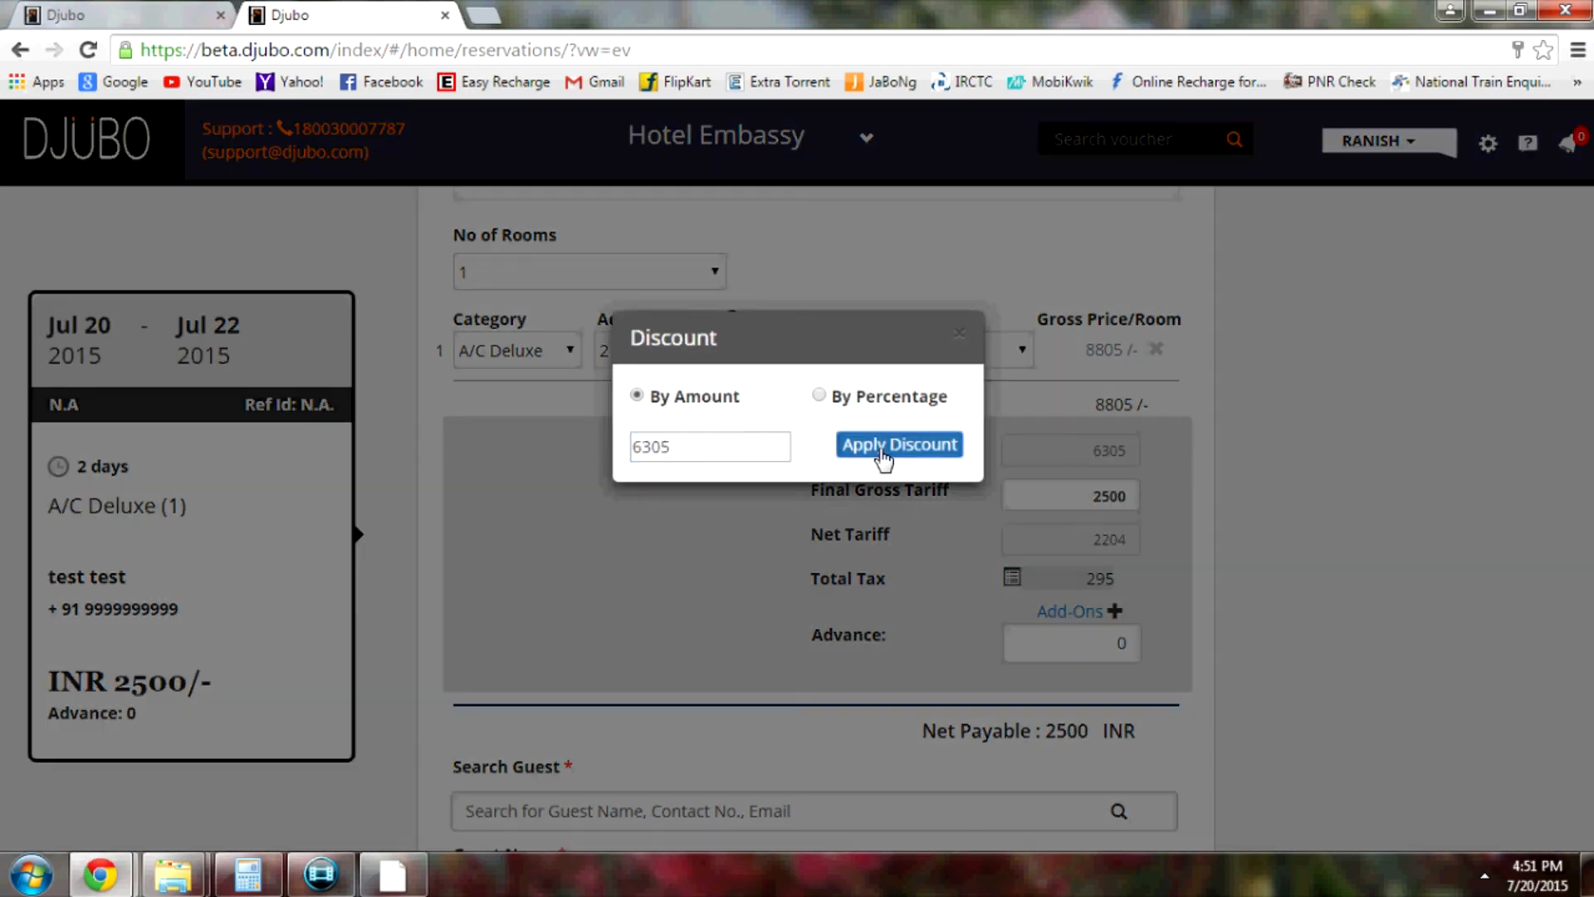
{"action": "left_click", "coordinate": [880, 455]}
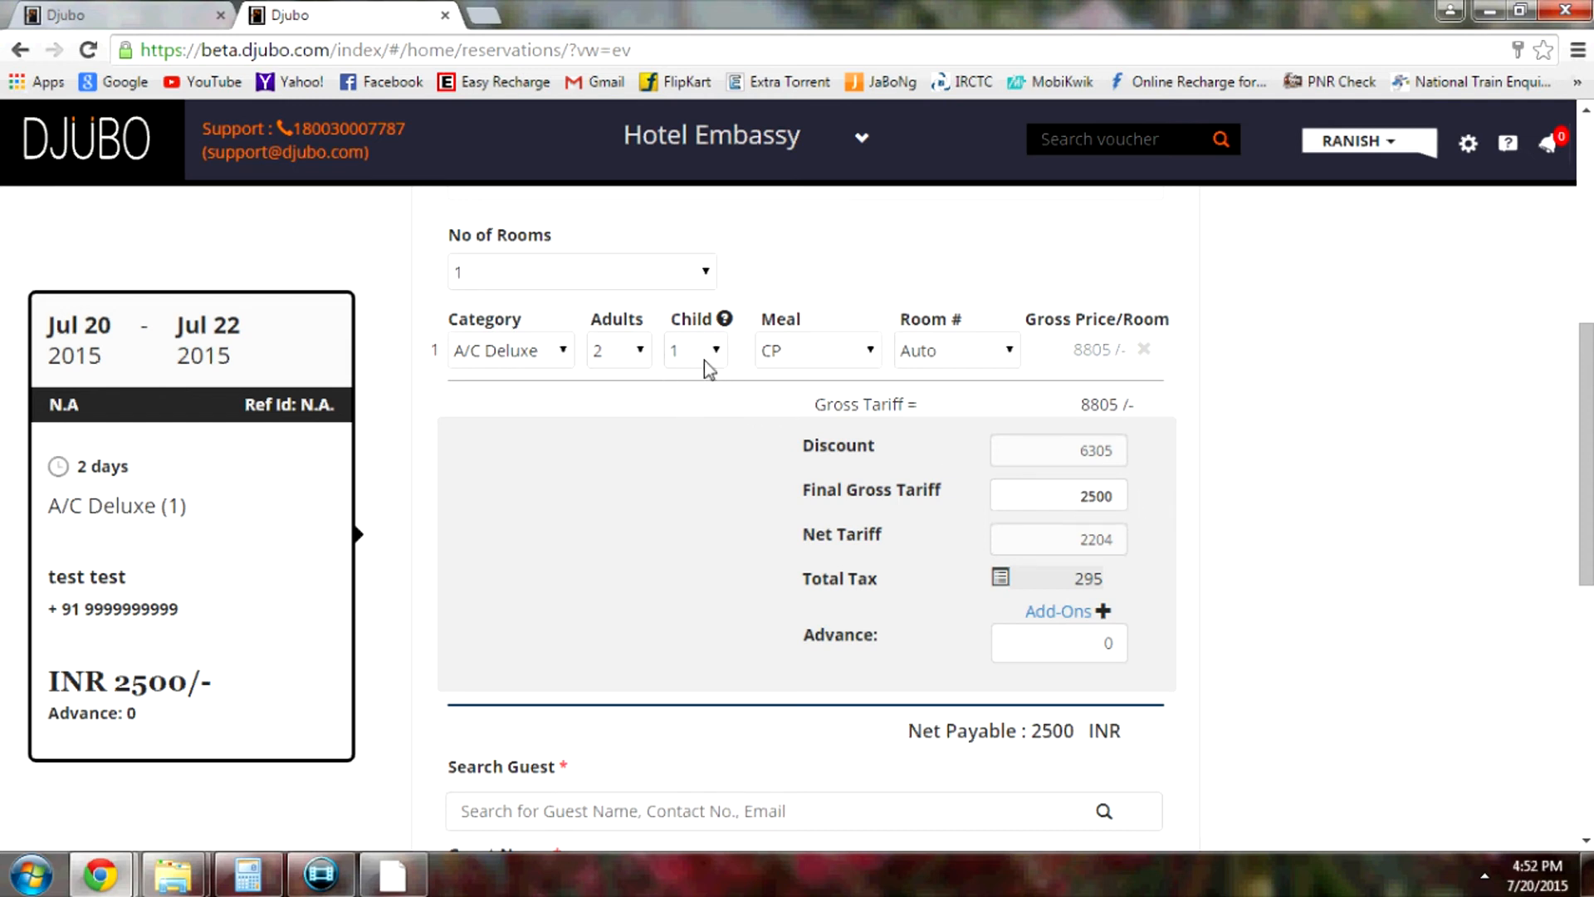
Add a '1 Child Sharing' add-on priced at 500, raising net payable to INR 3000
{"action": "left_click", "coordinate": [1091, 615]}
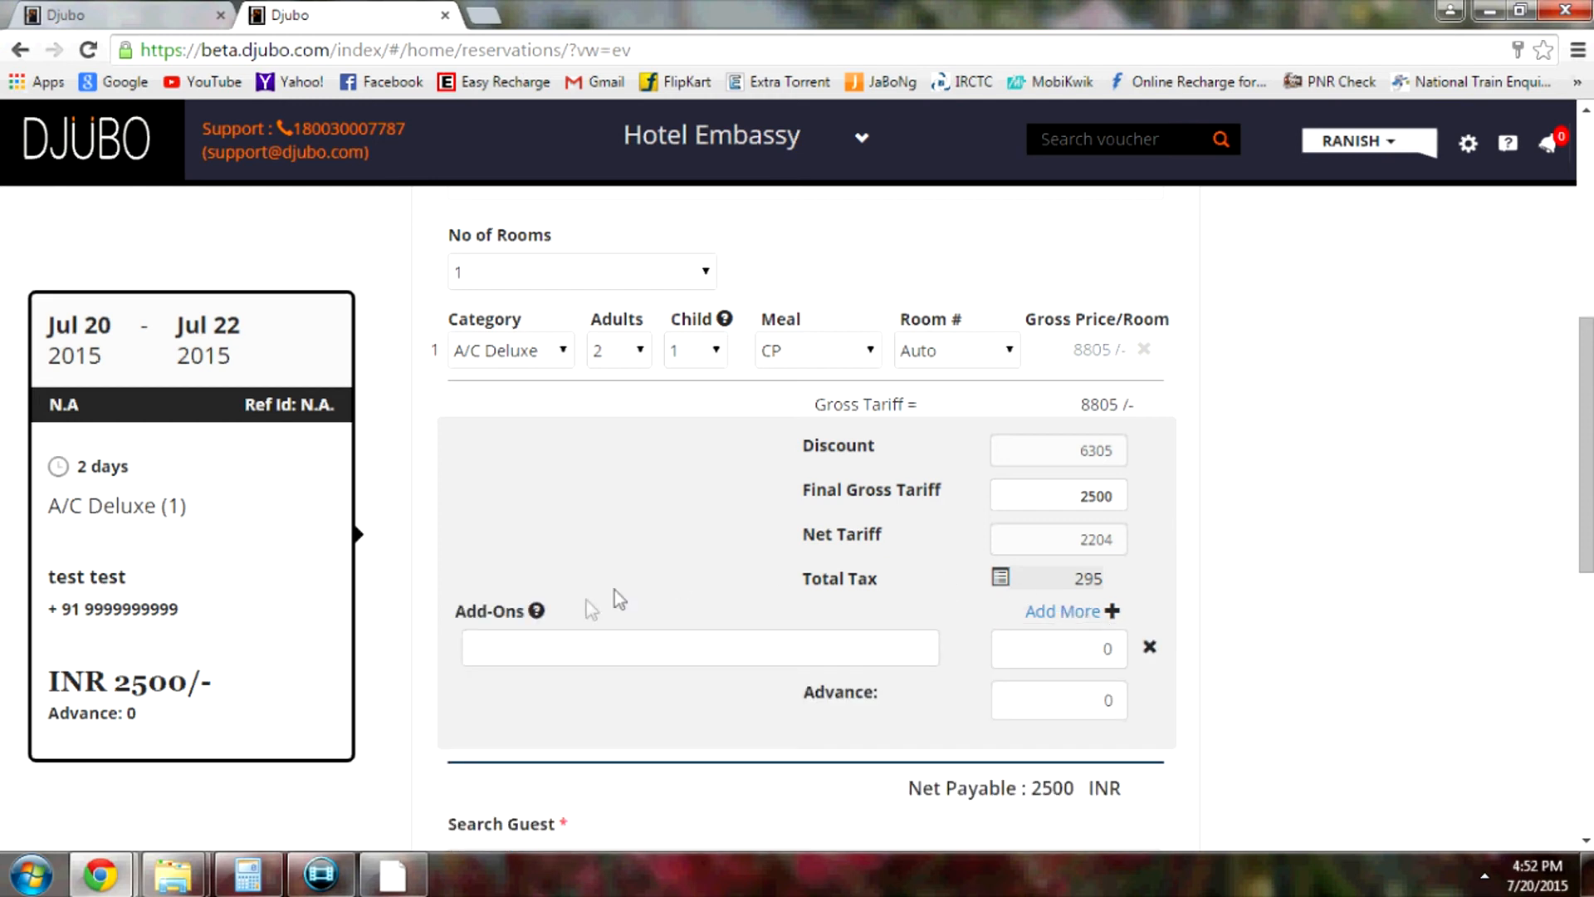
{"action": "left_click", "coordinate": [593, 650]}
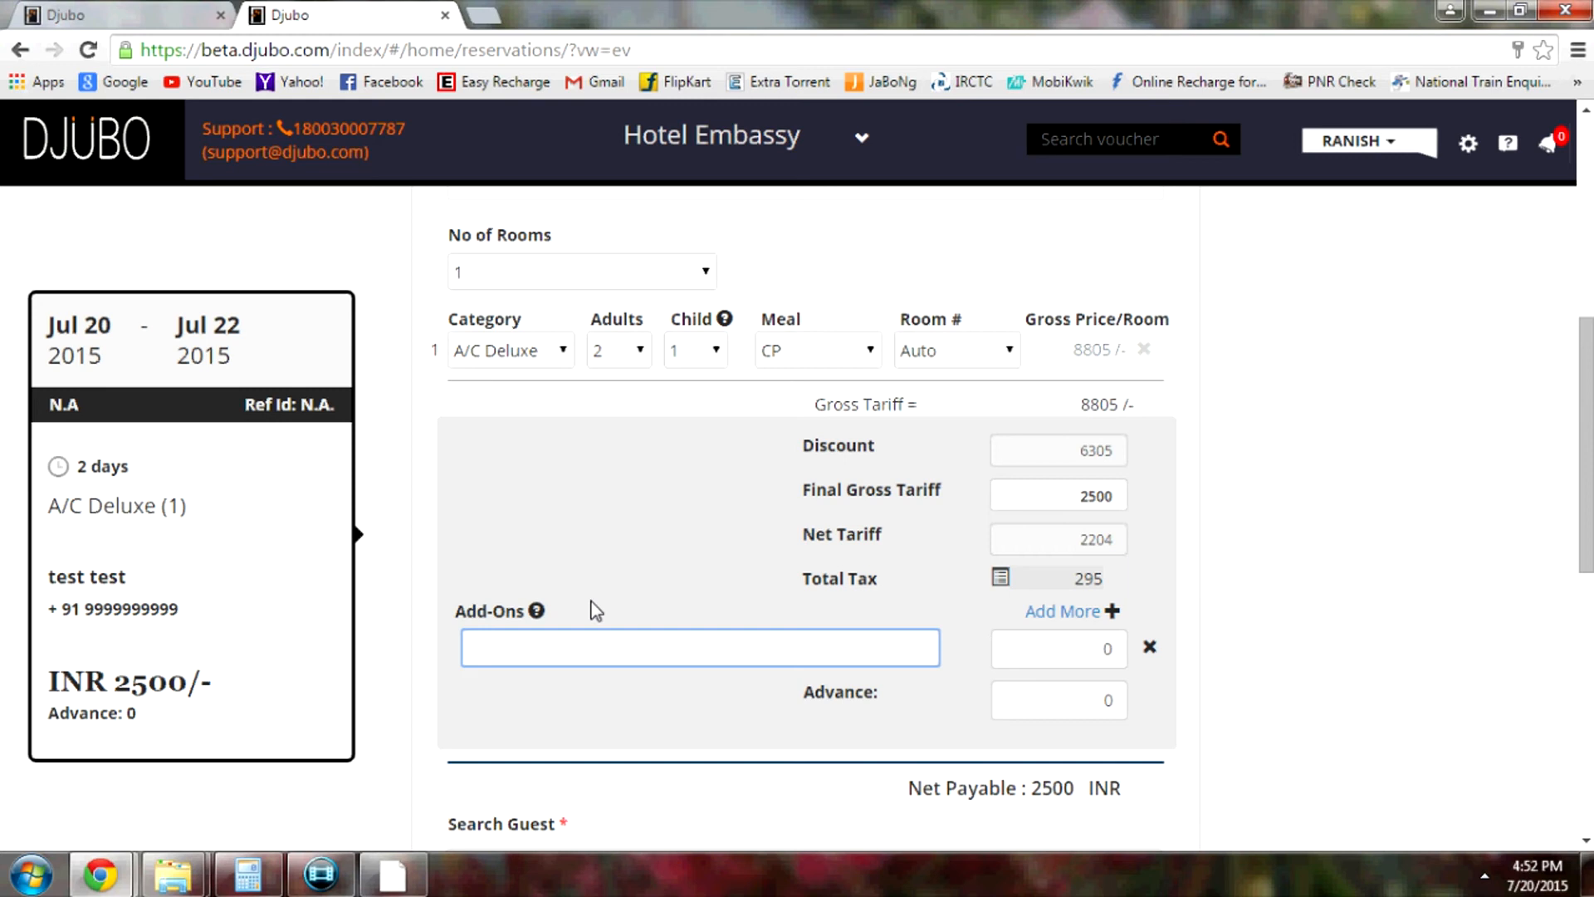
{"action": "type", "text": "1 Child Sharing"}
{"action": "left_click", "coordinate": [1096, 648]}
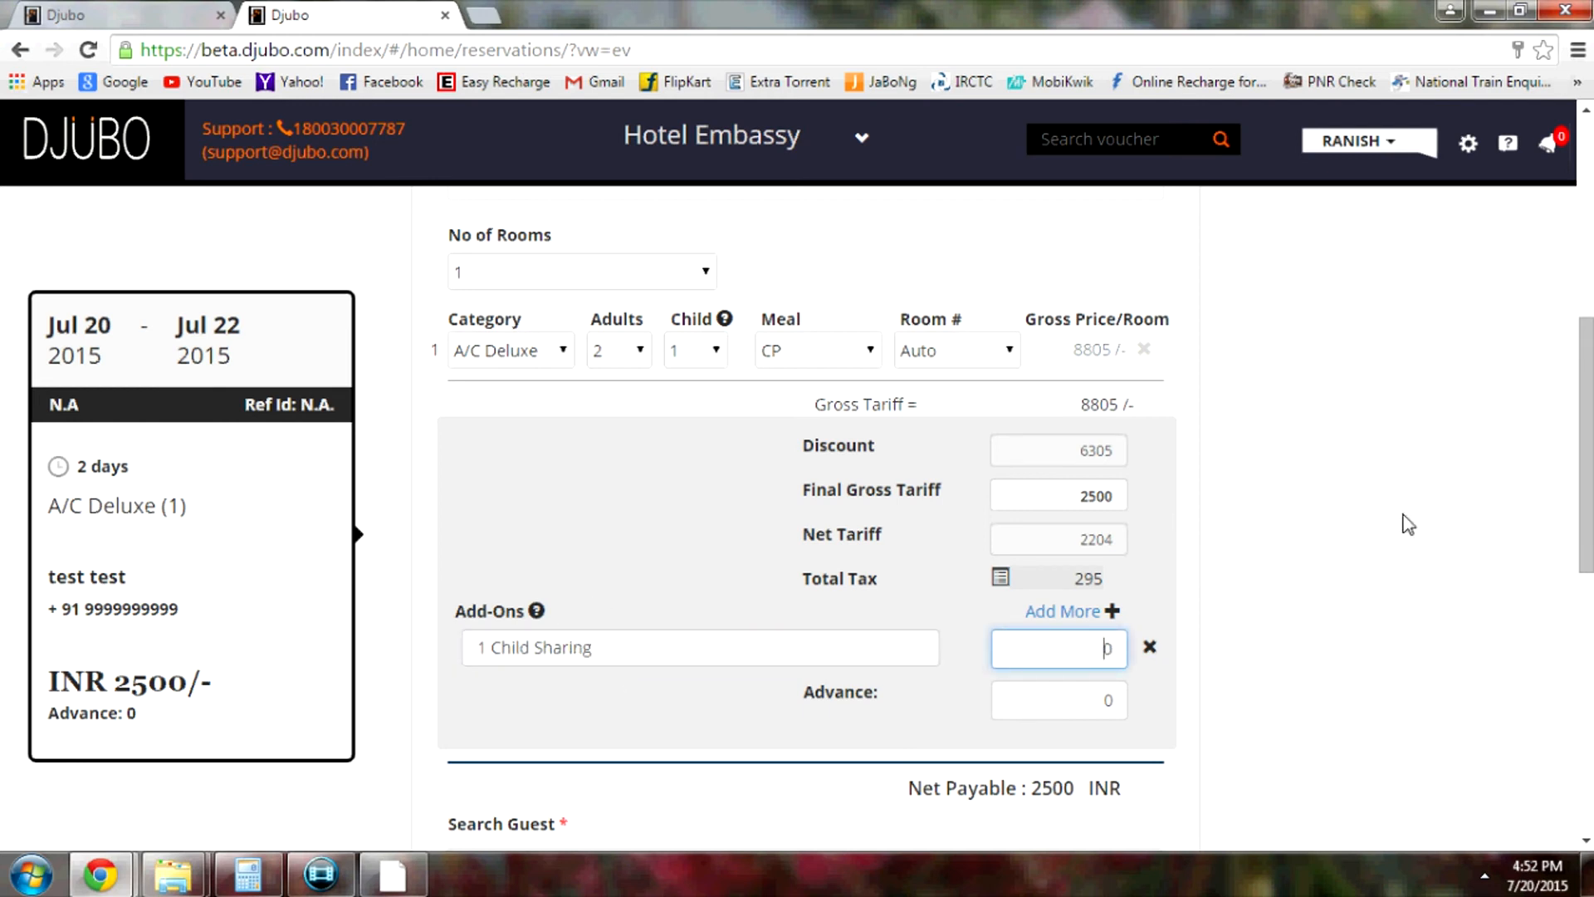
{"action": "key", "text": "ctrl+a"}
{"action": "type", "text": "500"}
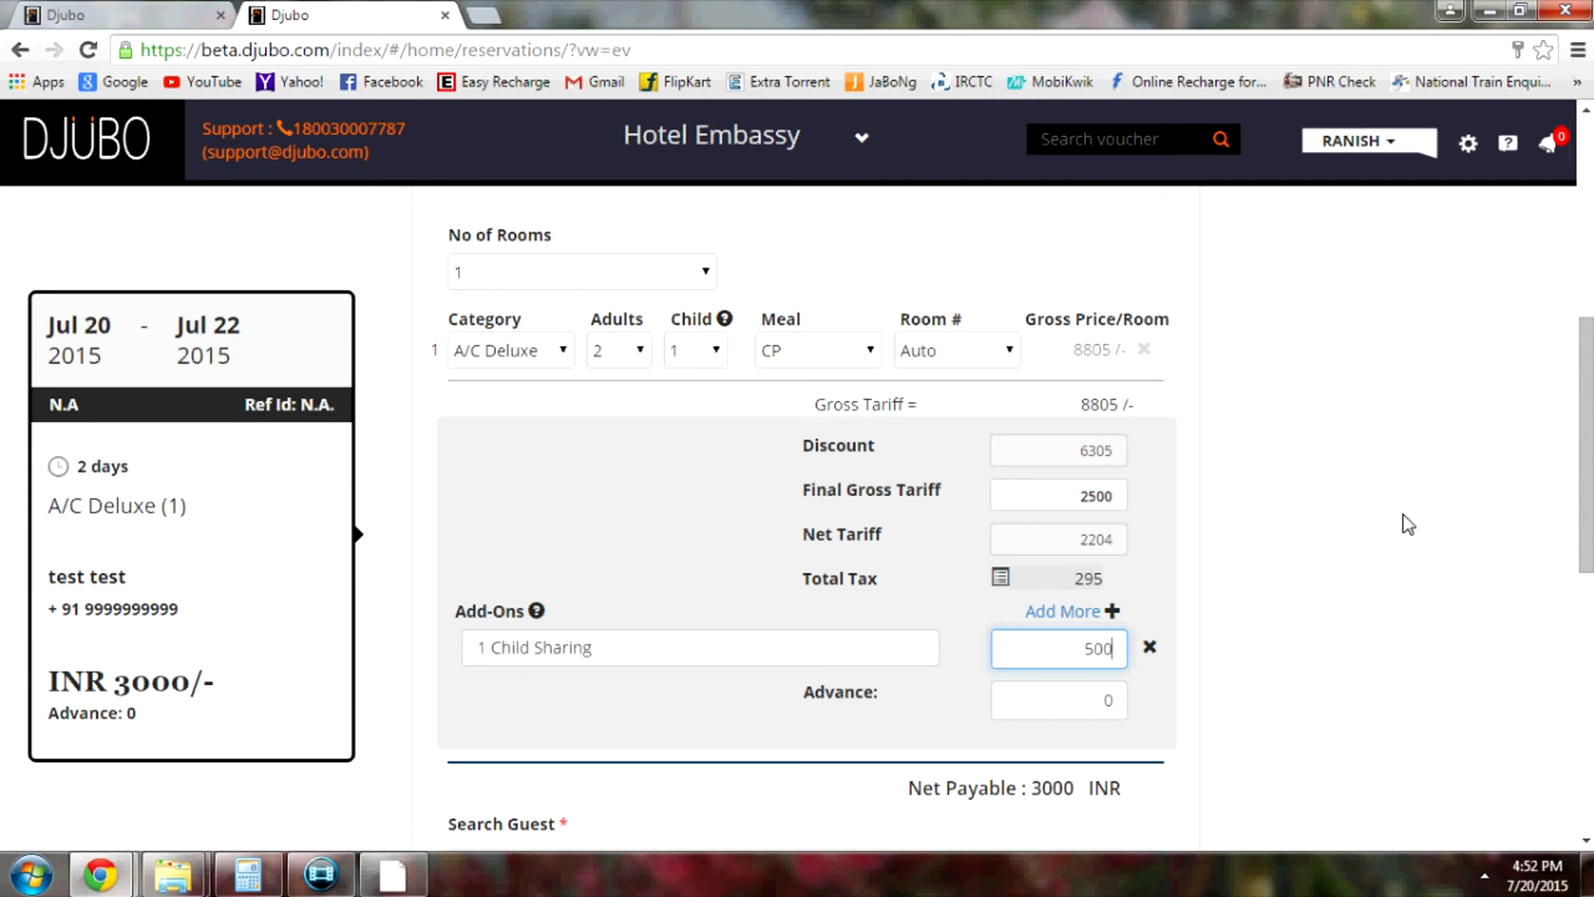
{"action": "left_click", "coordinate": [1217, 598]}
{"action": "scroll", "coordinate": [1331, 562], "scroll_direction": "down", "scroll_amount": 2}
{"action": "scroll", "coordinate": [1331, 562], "scroll_direction": "down", "scroll_amount": 2}
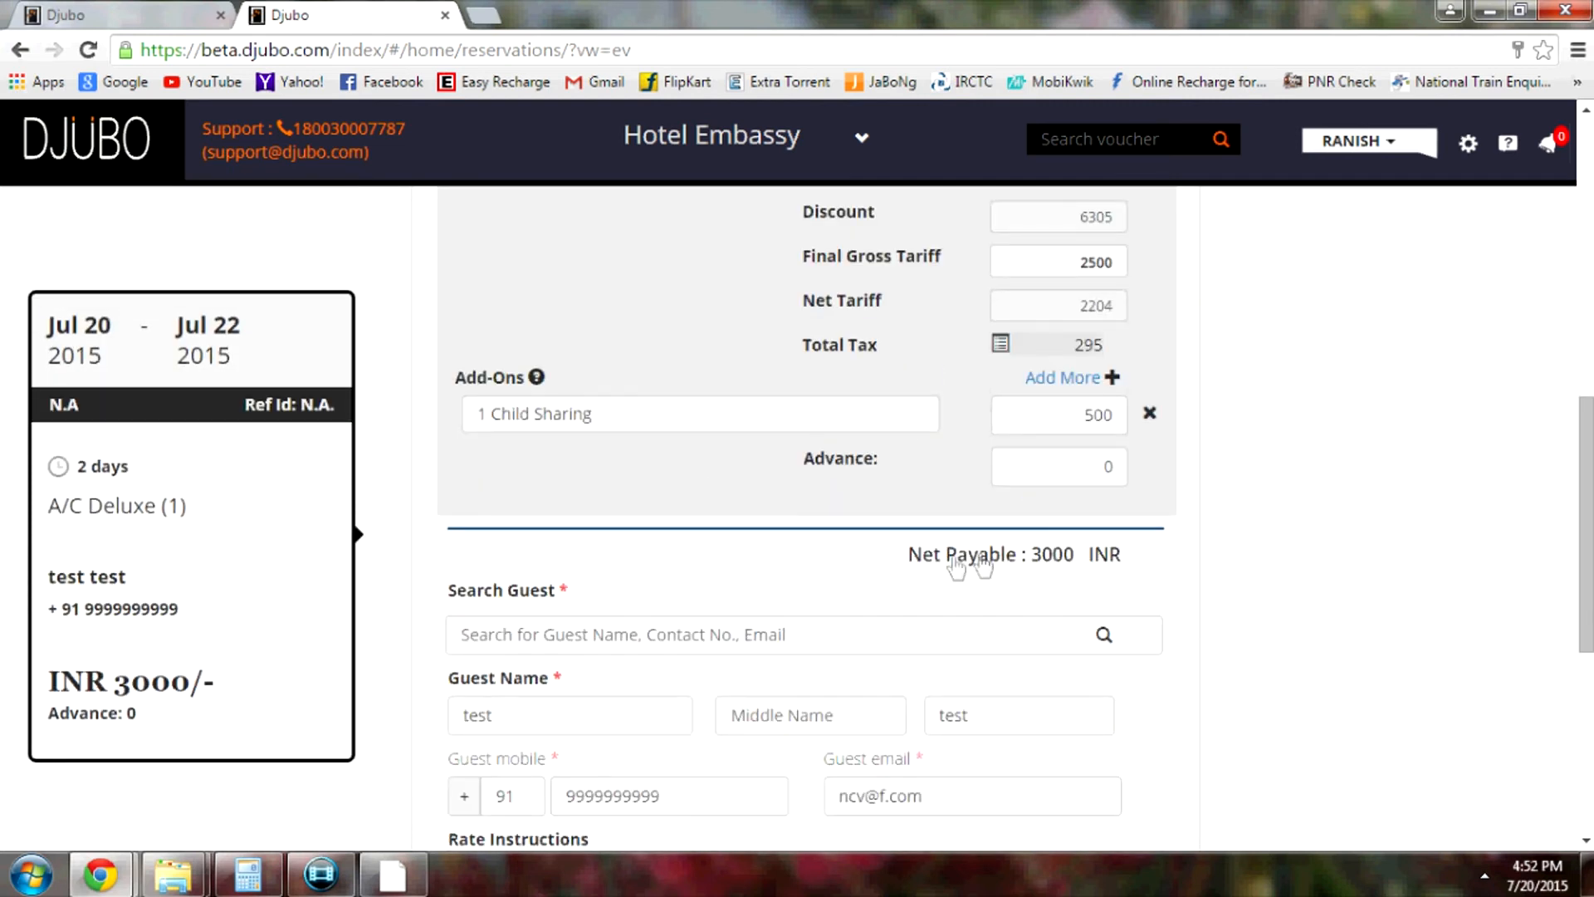
Review the Total Tax break-up popover, then close it
{"action": "left_click_drag", "start_coordinate": [890, 555], "coordinate": [1015, 564]}
{"action": "left_click", "coordinate": [1089, 564]}
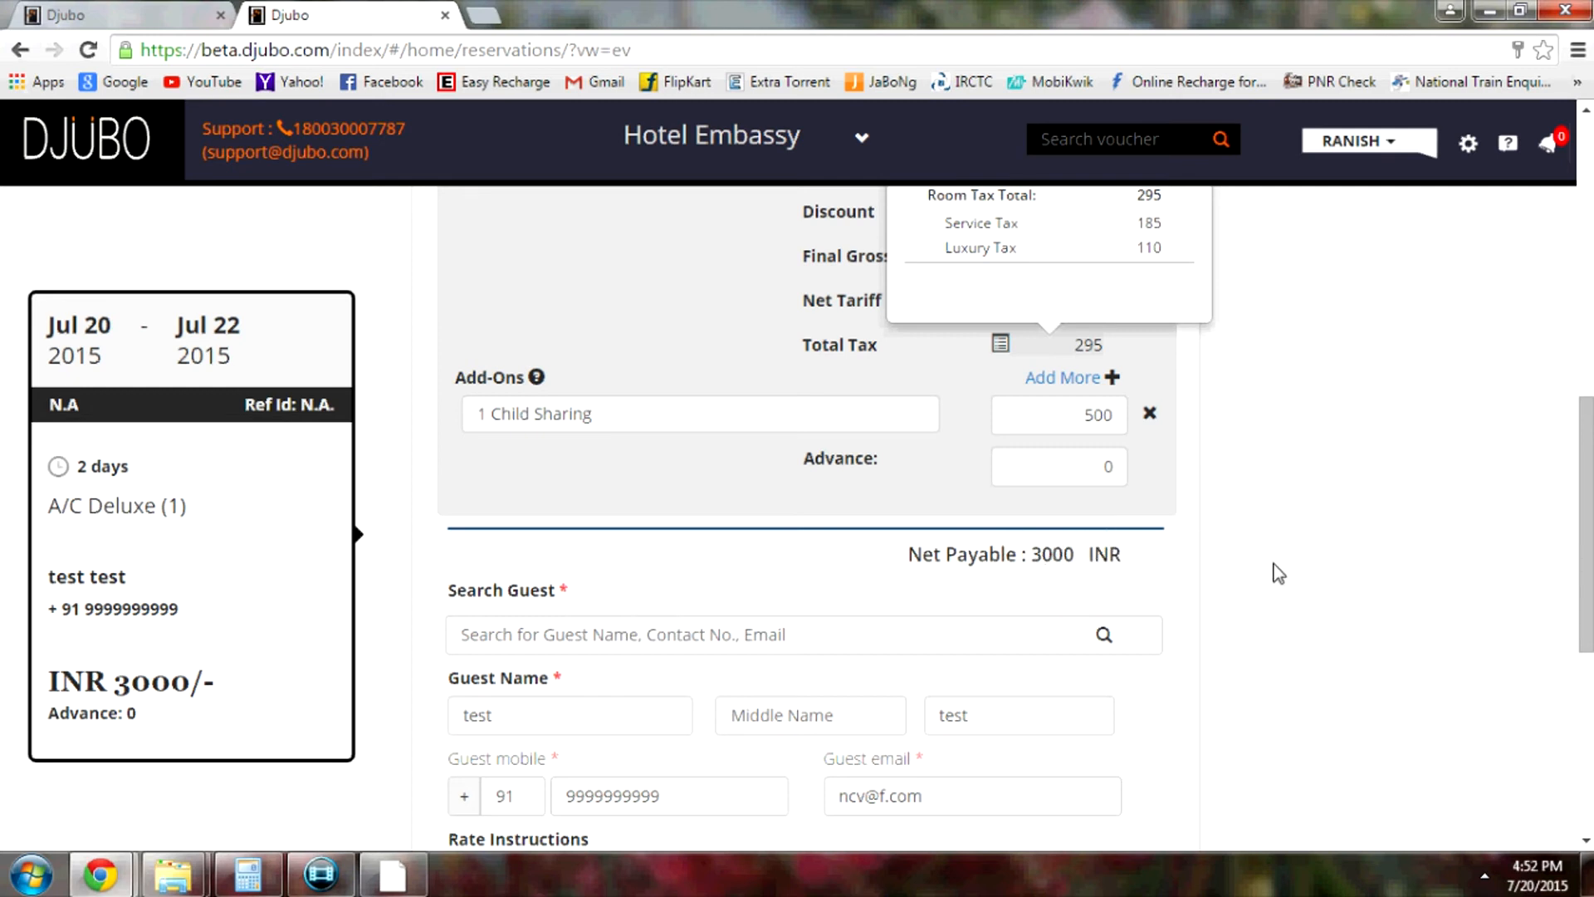
{"action": "scroll", "coordinate": [1278, 573], "scroll_direction": "up", "scroll_amount": 3}
{"action": "left_click", "coordinate": [1189, 368]}
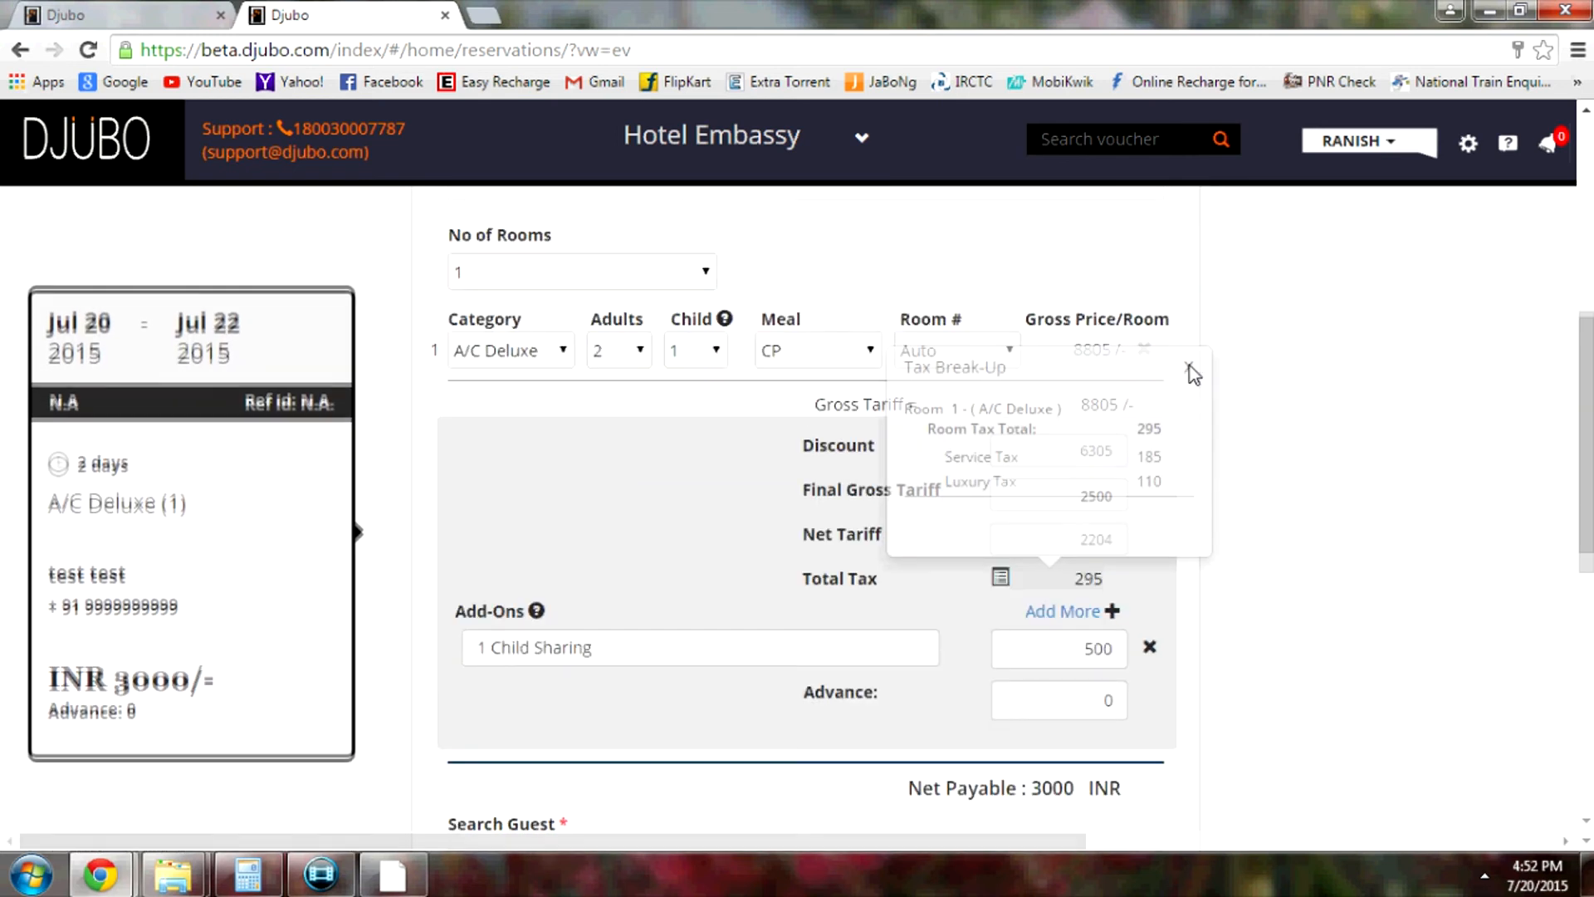
{"action": "scroll", "coordinate": [1295, 463], "scroll_direction": "down", "scroll_amount": 3}
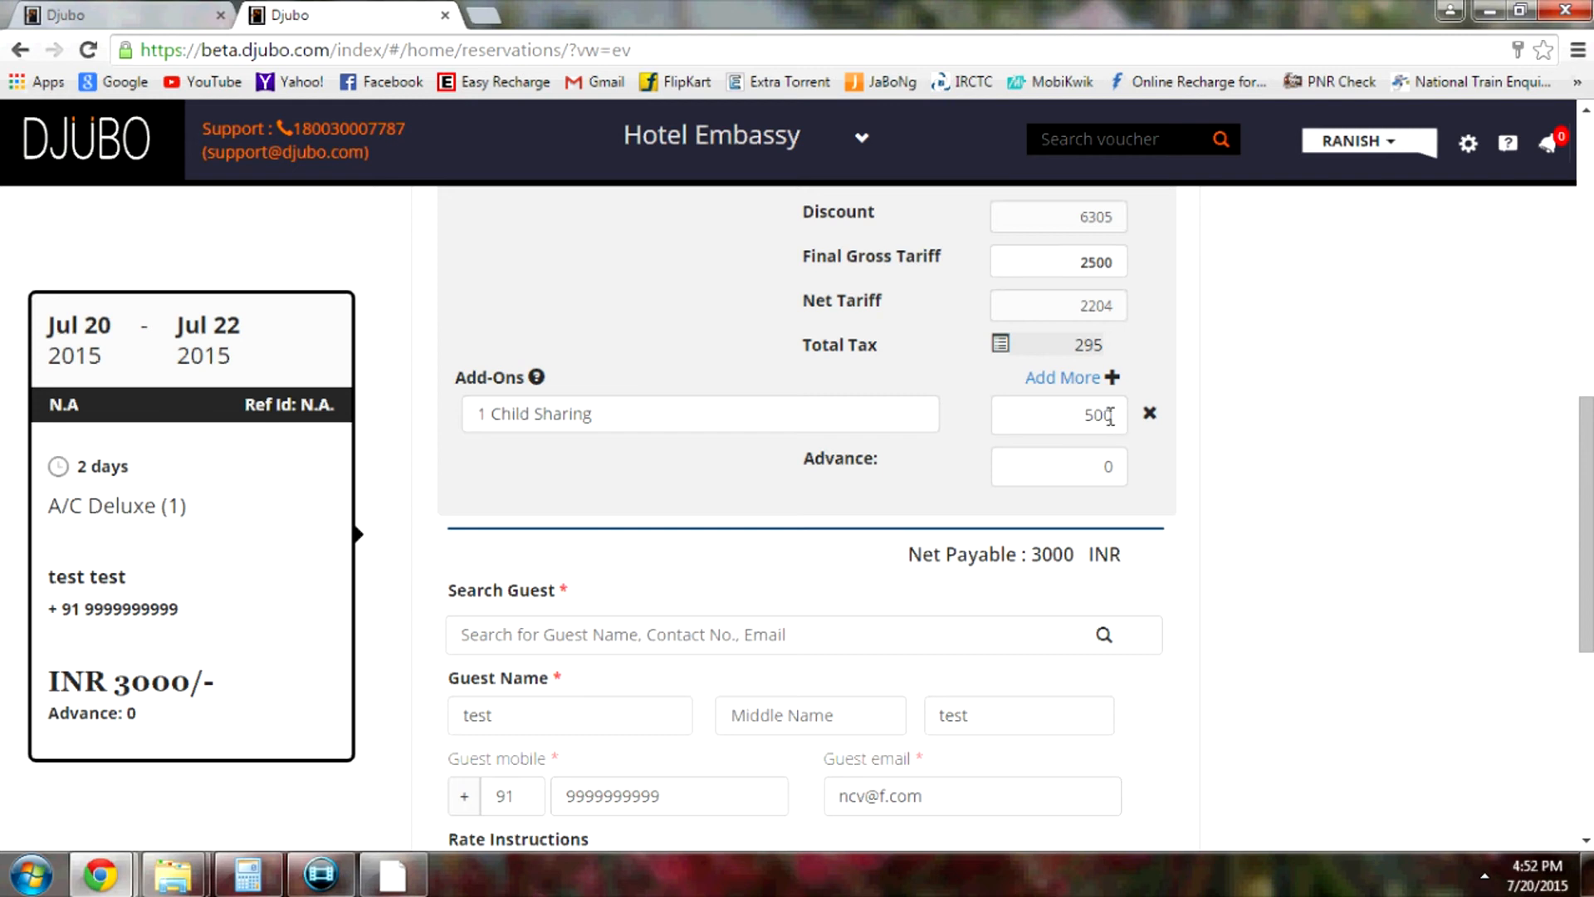
Set the room to 3 adults (gross tariff 11073, net payable INR 5268) and restore the Calculator
{"action": "scroll", "coordinate": [1249, 443], "scroll_direction": "up", "scroll_amount": 3}
{"action": "left_click", "coordinate": [641, 352]}
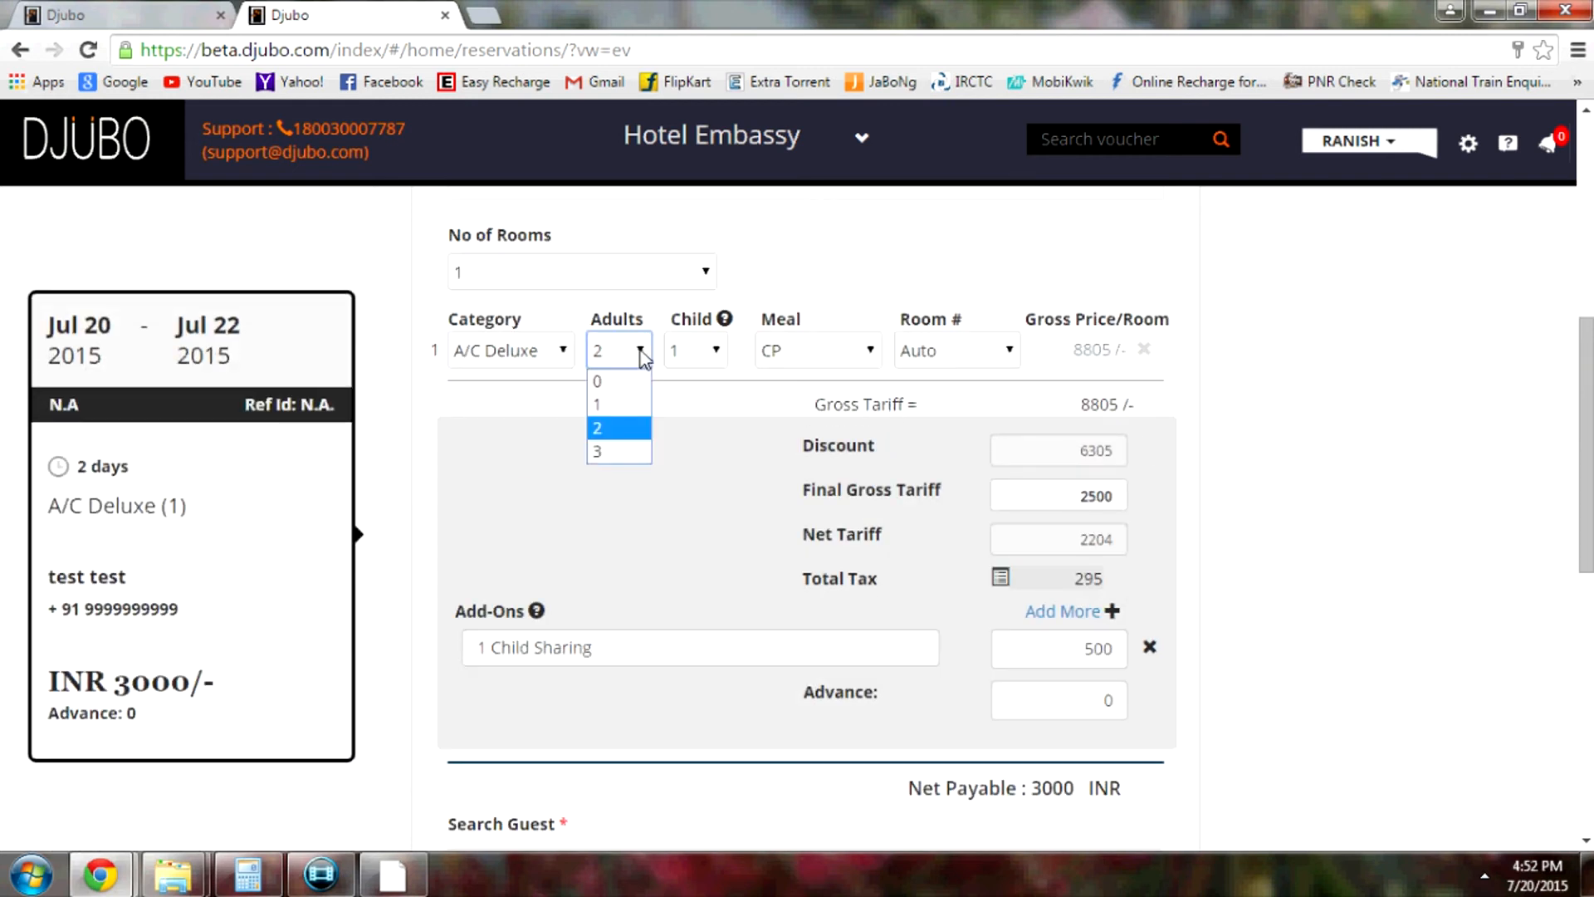
{"action": "left_click", "coordinate": [621, 452]}
{"action": "scroll", "coordinate": [646, 437], "scroll_direction": "down", "scroll_amount": 2}
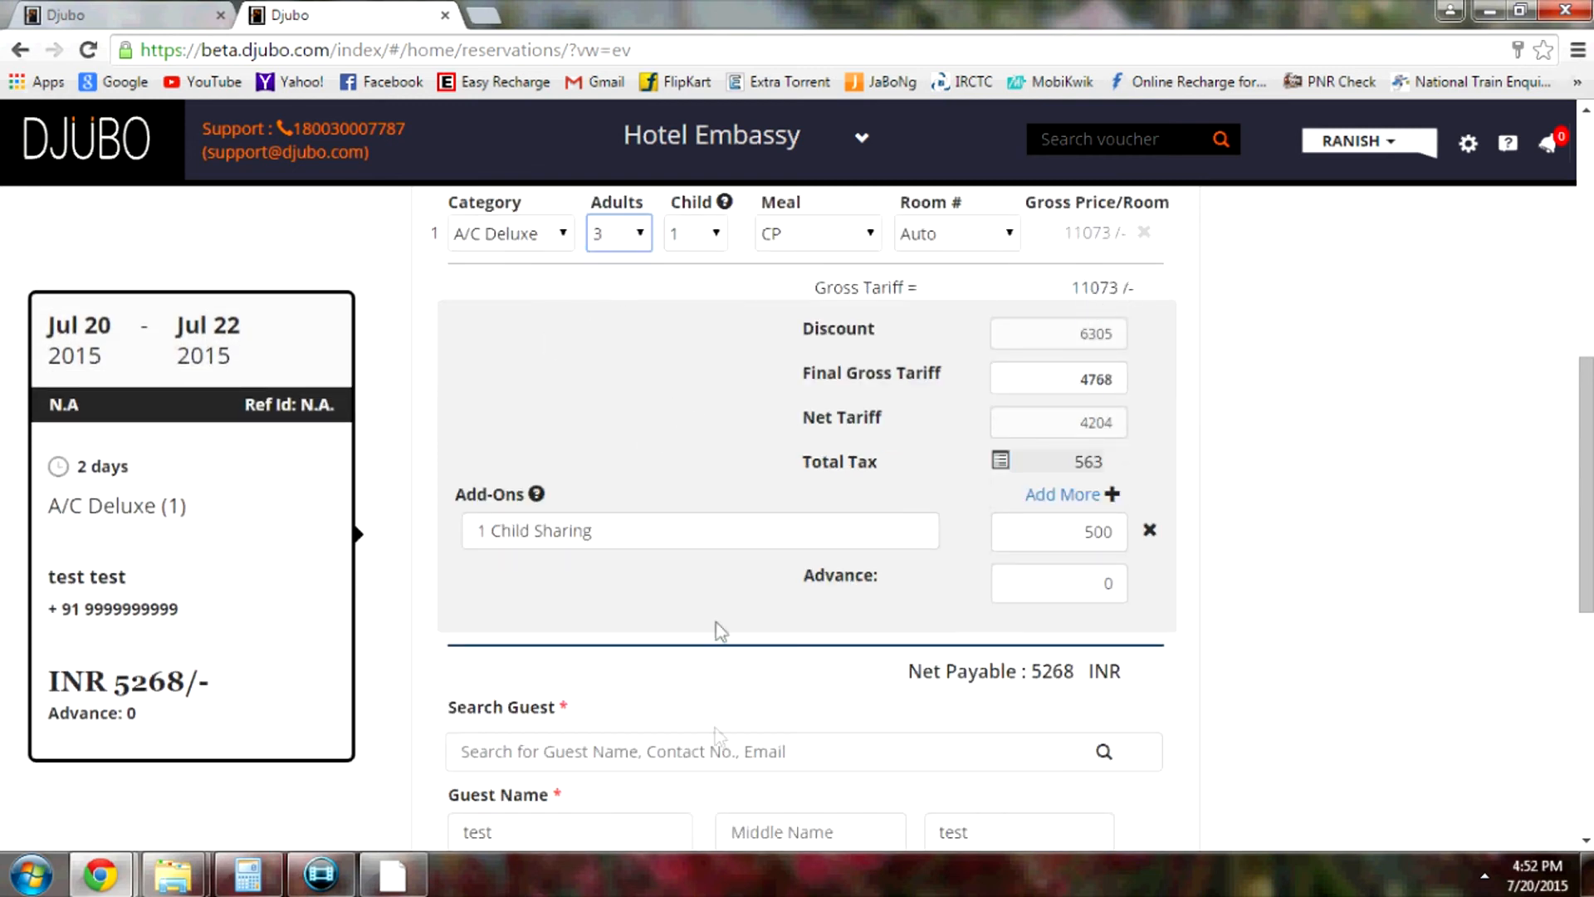
{"action": "left_click", "coordinate": [264, 878]}
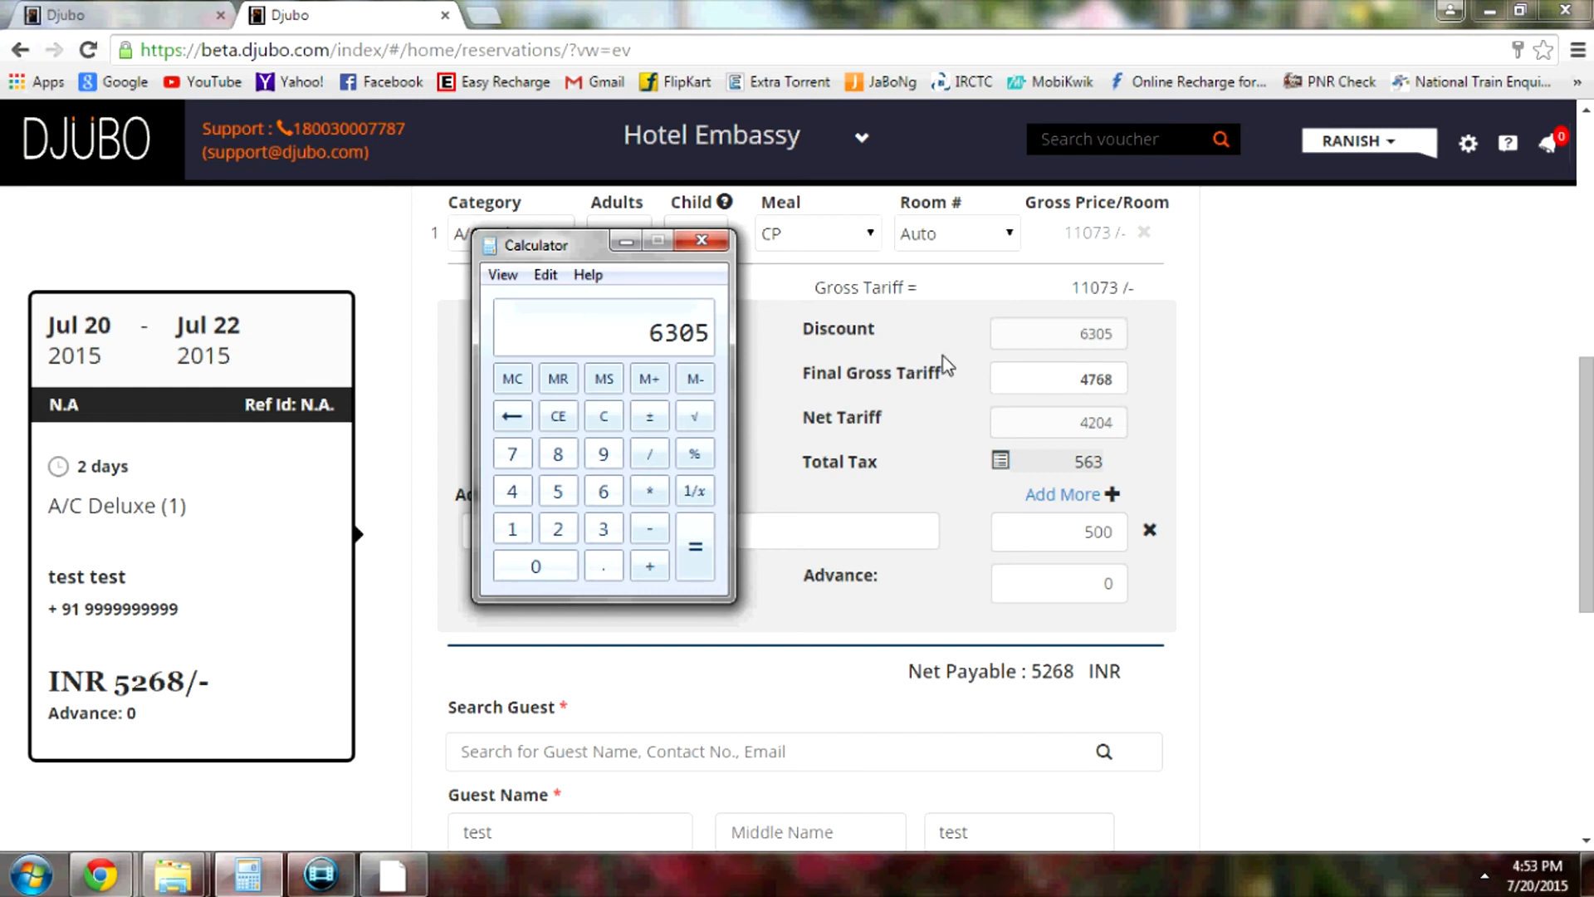
Compute 11073 - 2500 = 8573 in the Calculator
{"action": "type", "text": "11073"}
{"action": "key", "text": "minus"}
{"action": "type", "text": "2500"}
{"action": "key", "text": "Return"}
Replace the 6305 discount with 8573 and apply it, bringing net payable to INR 3000
{"action": "left_click", "coordinate": [1048, 332]}
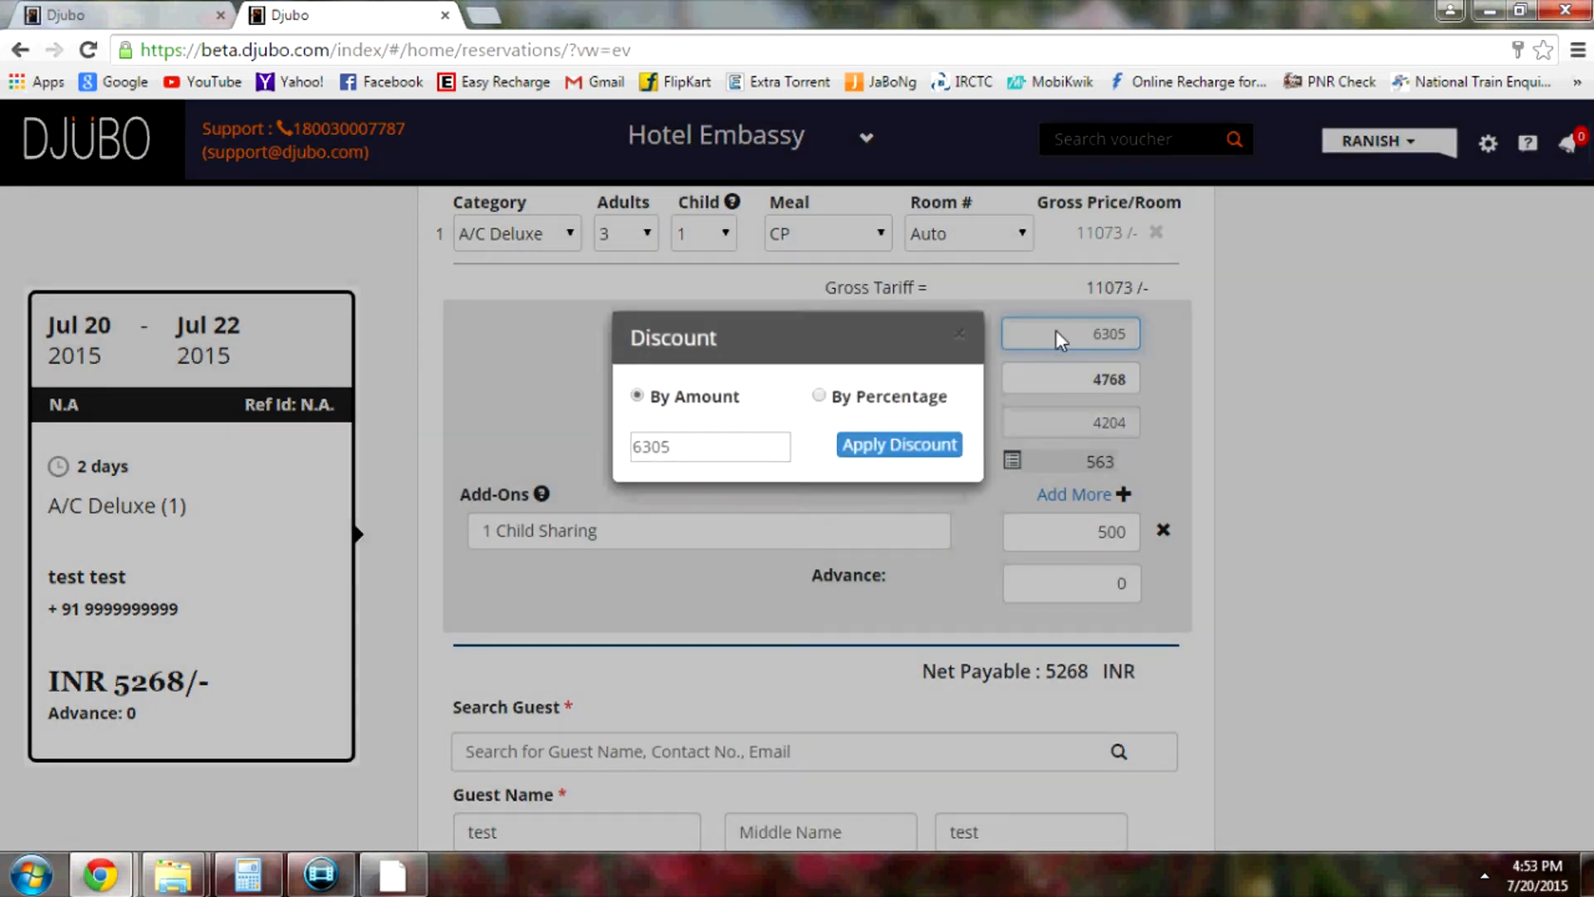
{"action": "double_click", "coordinate": [692, 443]}
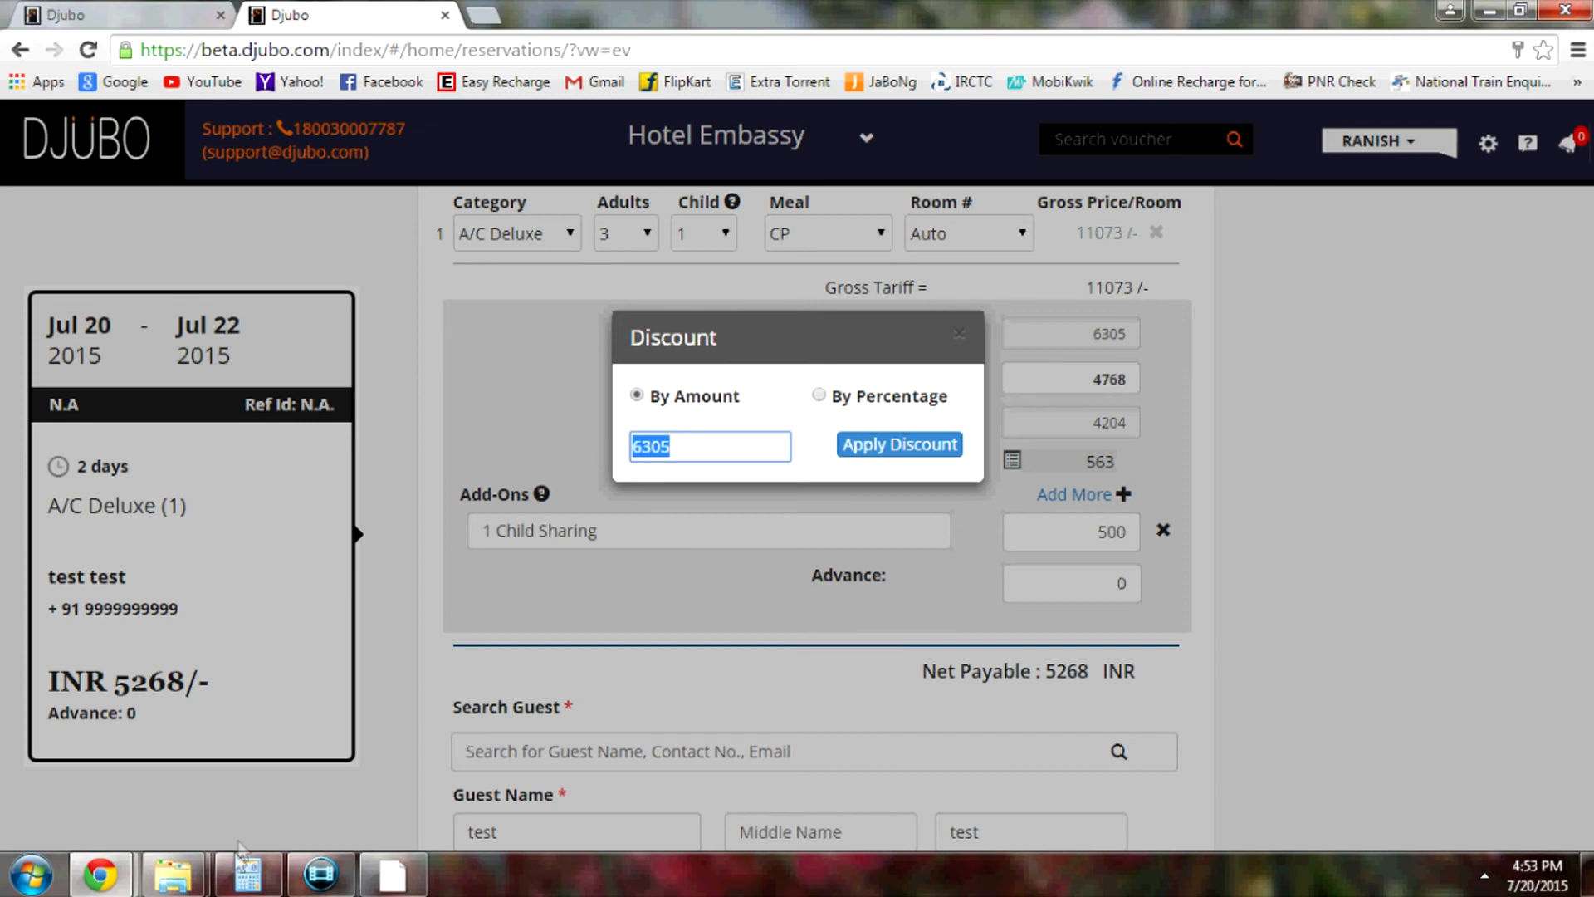
{"action": "left_click", "coordinate": [247, 872]}
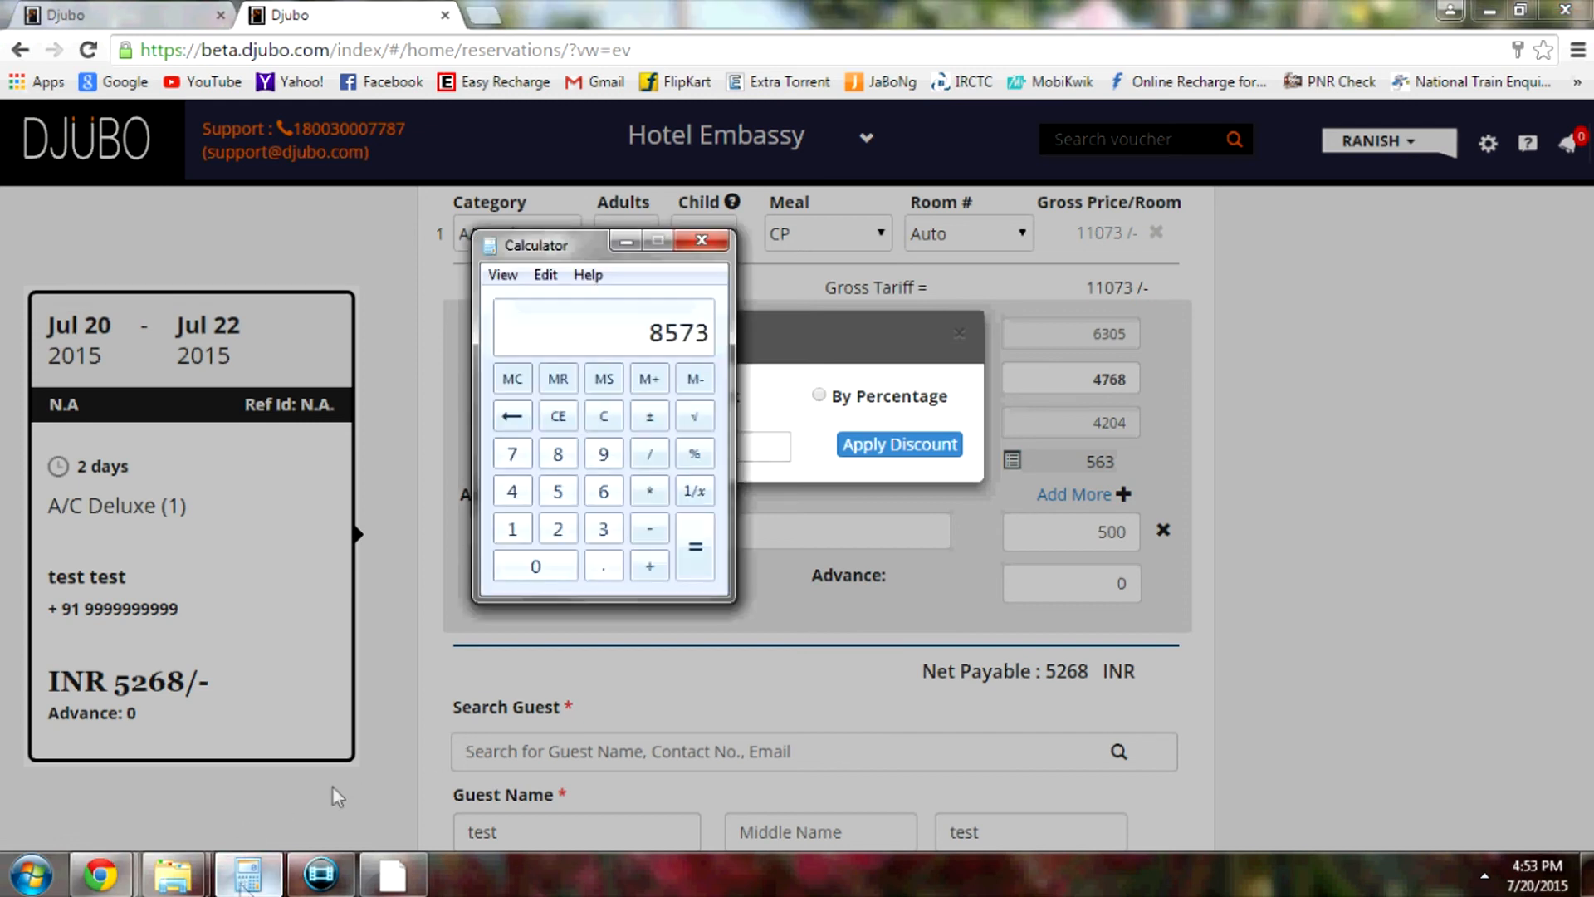
{"action": "left_click", "coordinate": [627, 244]}
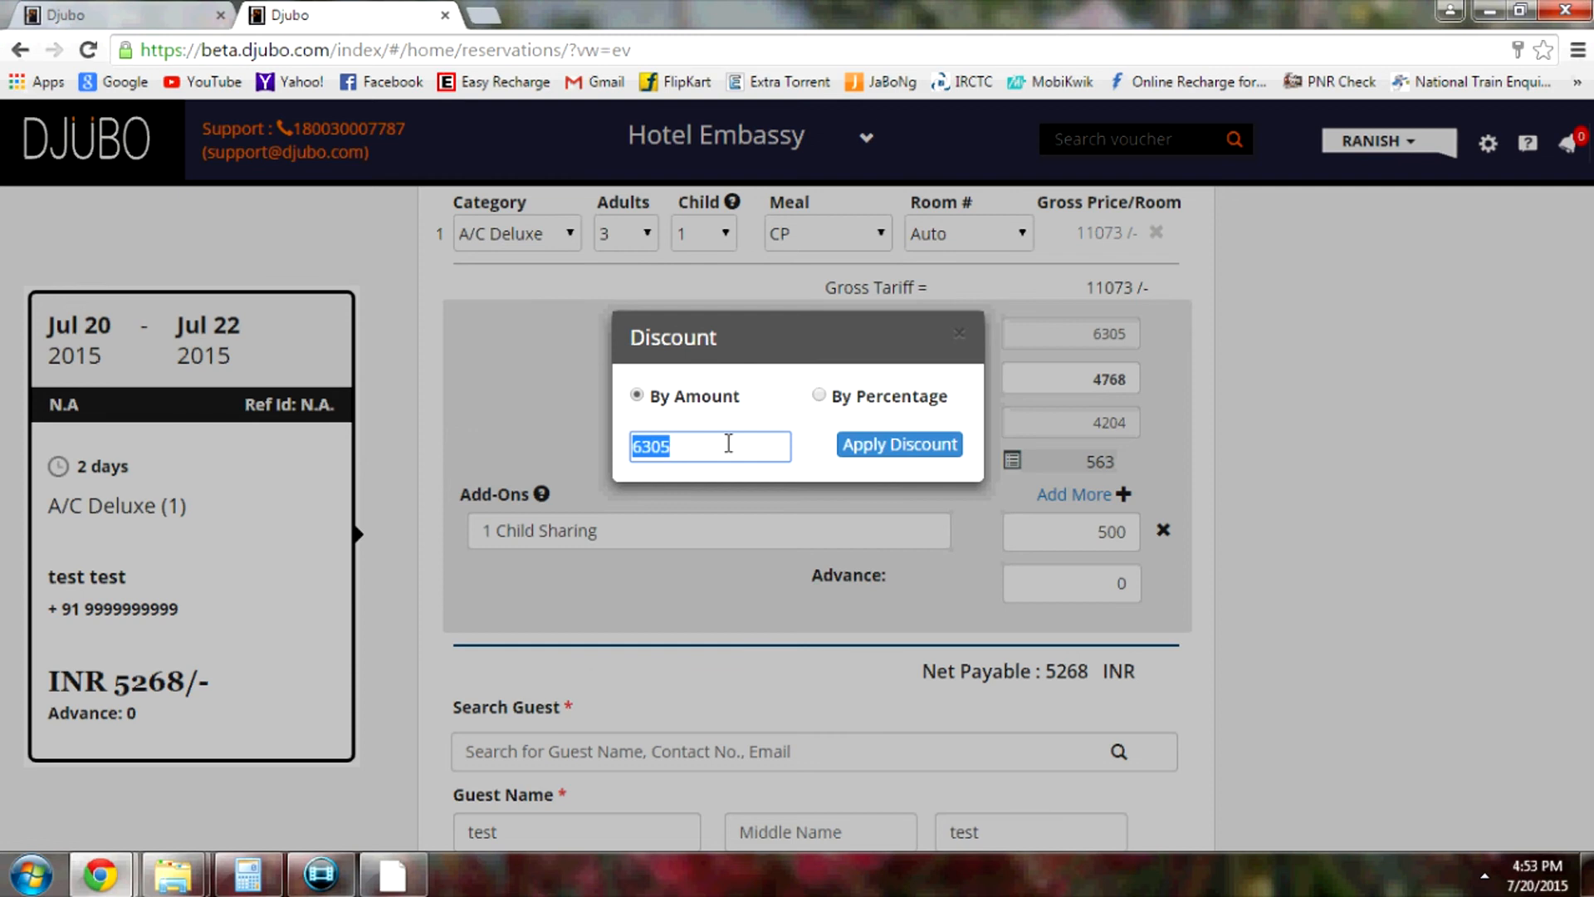
{"action": "type", "text": "8573"}
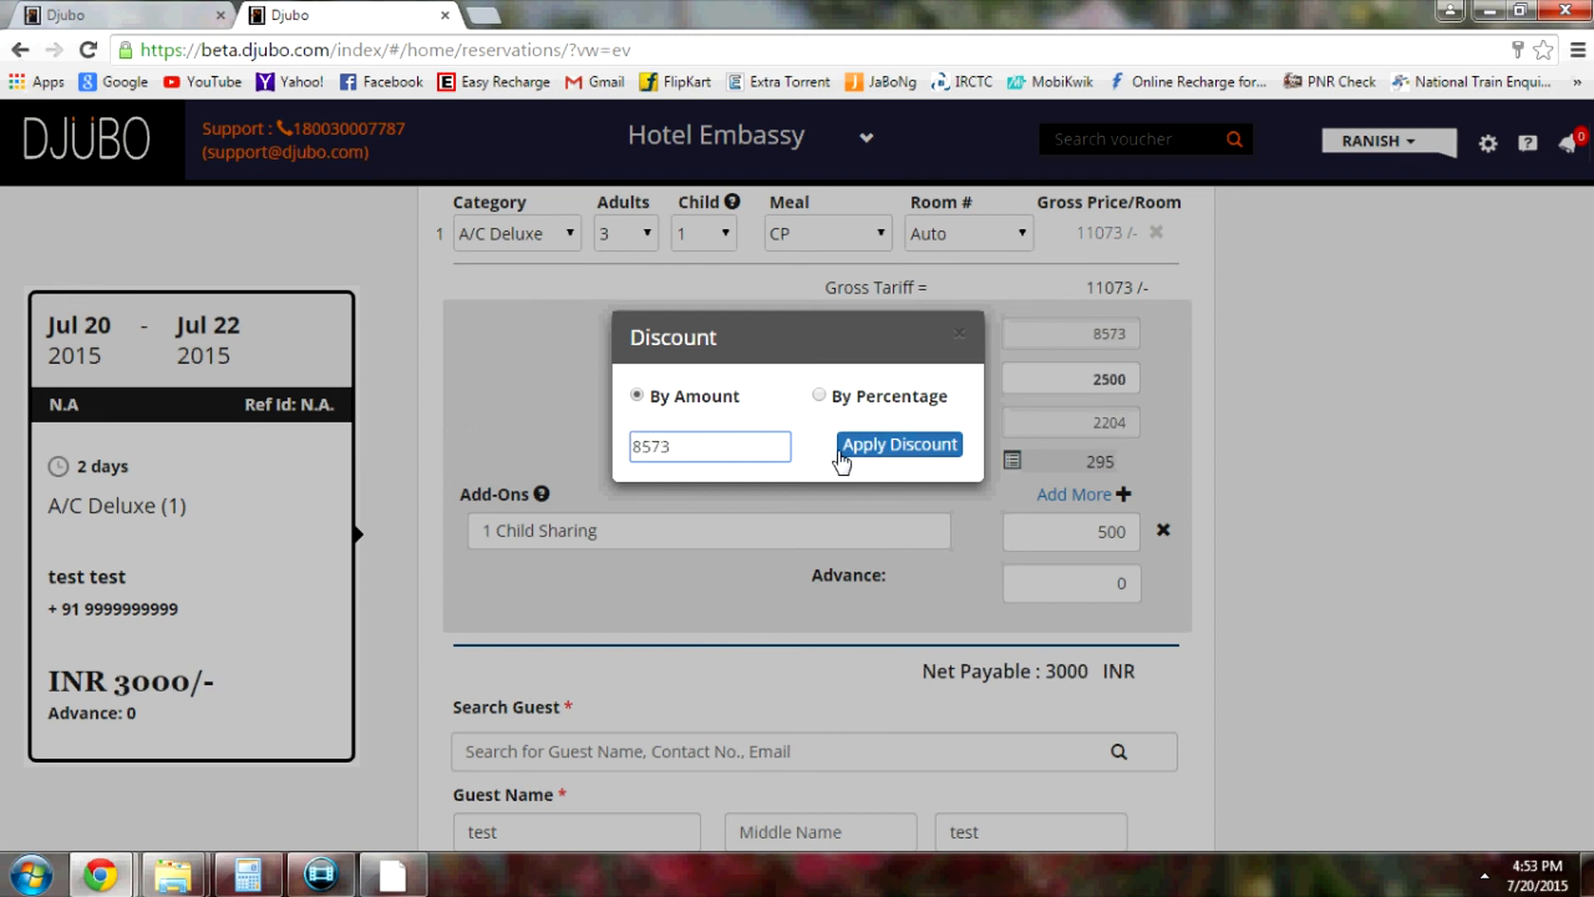
{"action": "left_click", "coordinate": [907, 448]}
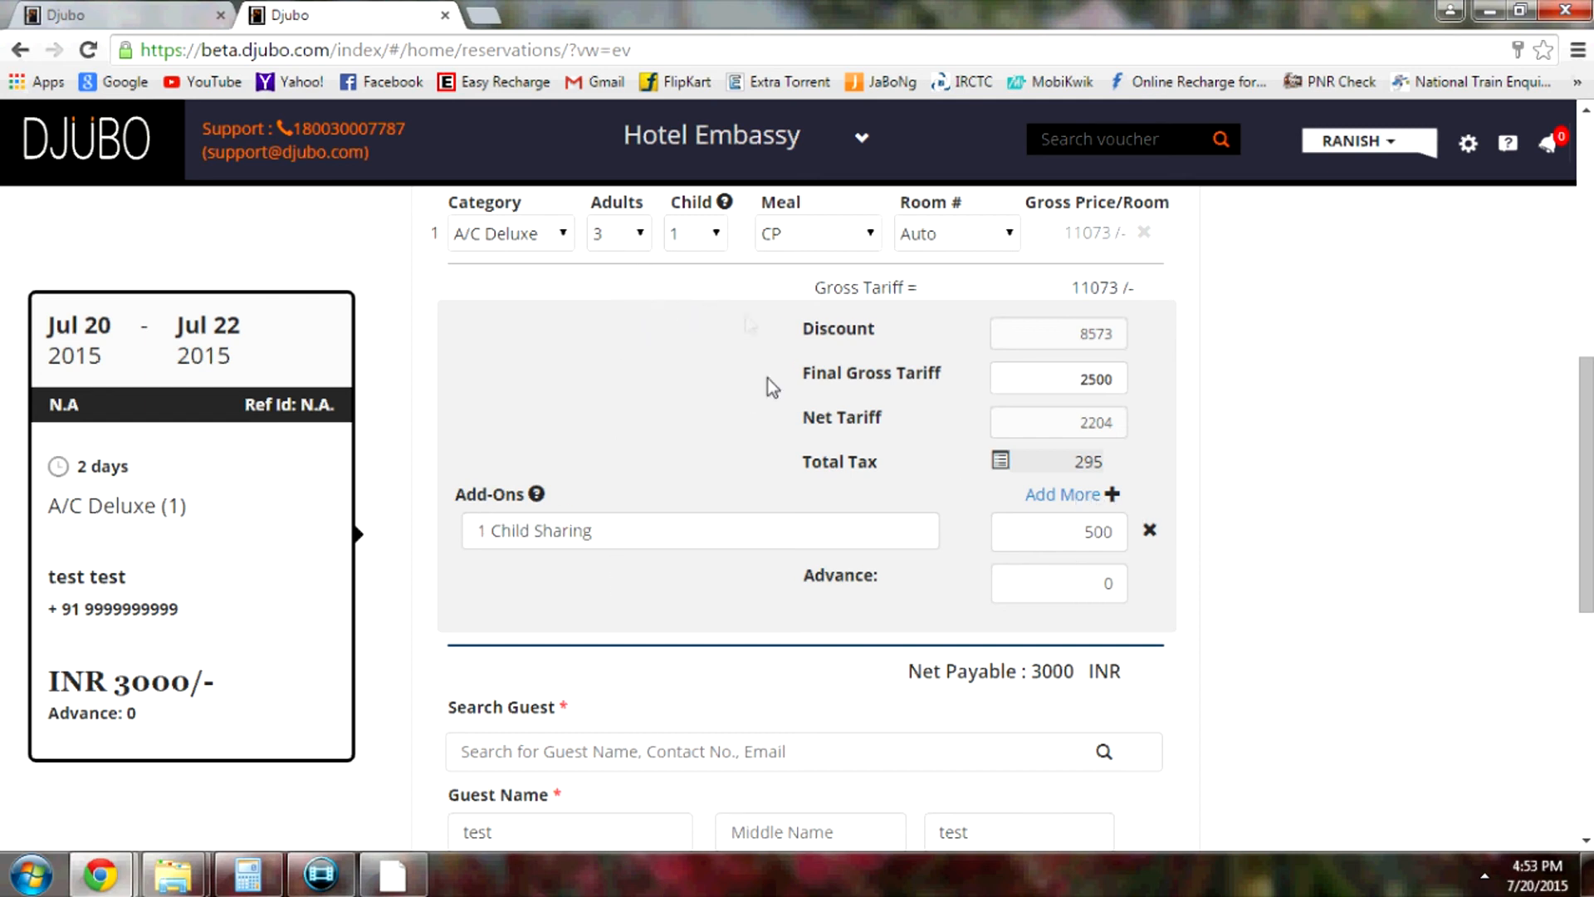
Add a second add-on row '1 Extra Bed' and enter 1000 as its price
{"action": "left_click", "coordinate": [1078, 496]}
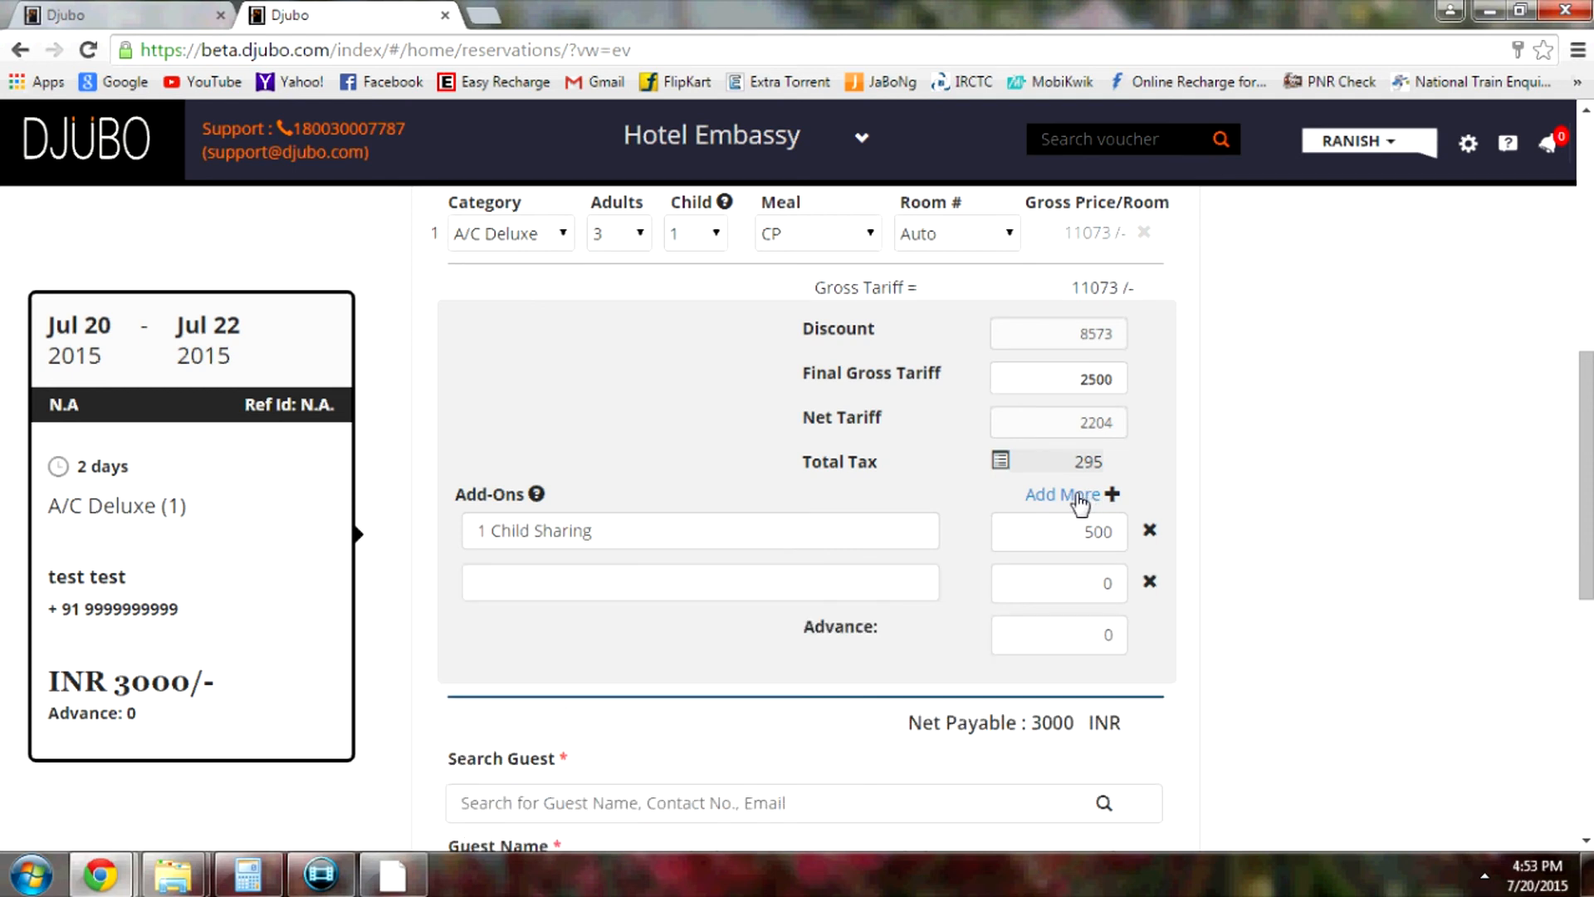
{"action": "left_click", "coordinate": [490, 584]}
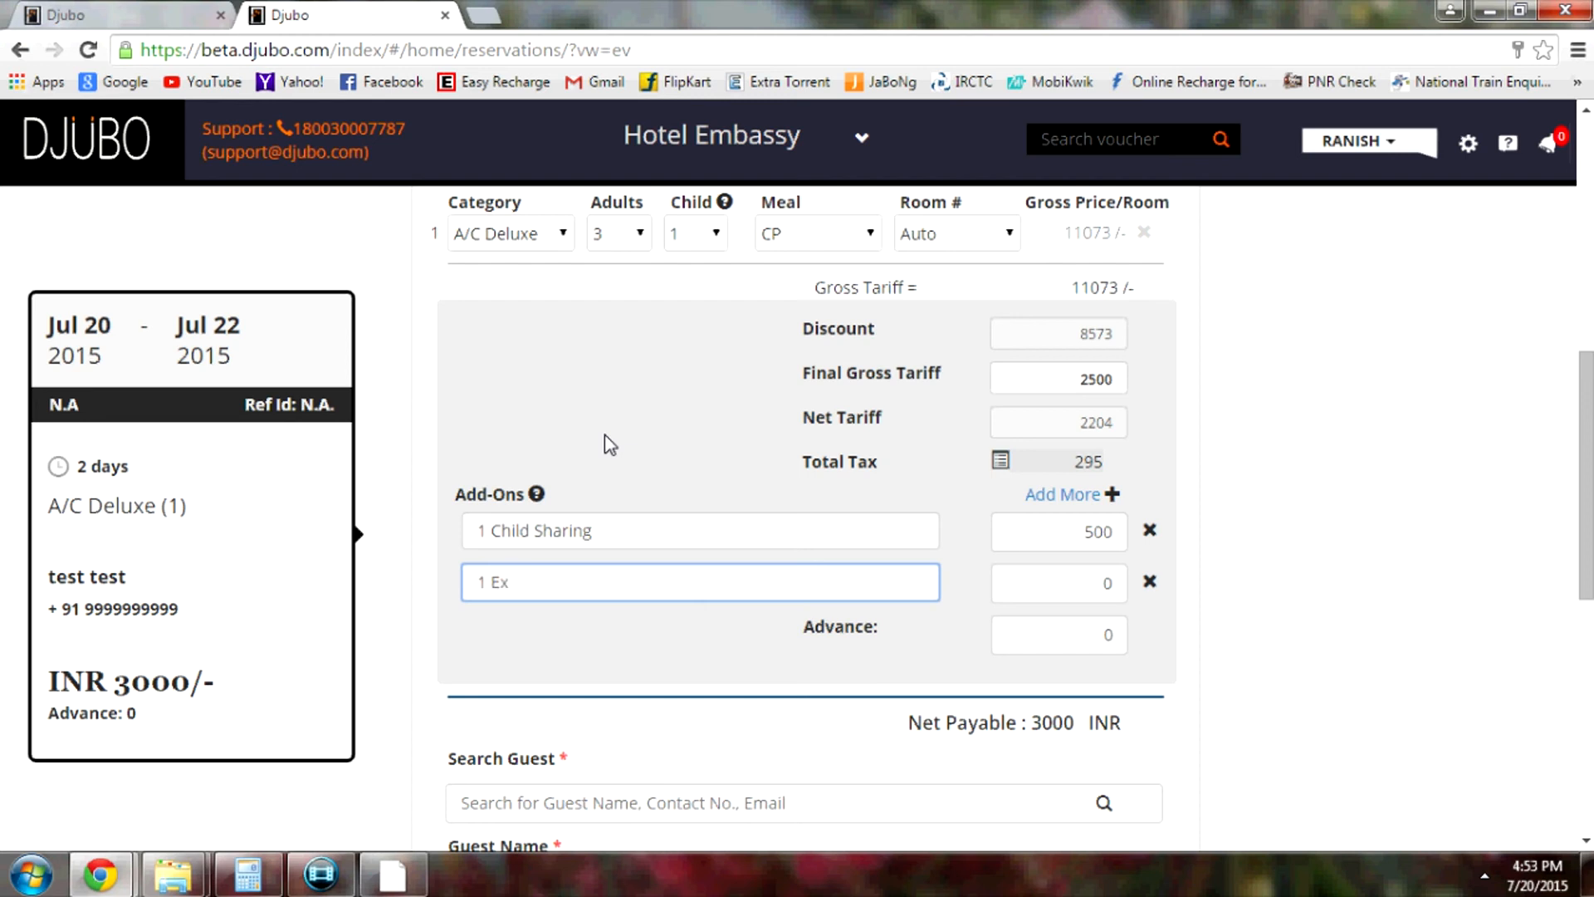
{"action": "type", "text": "1 Extra Bed"}
{"action": "left_click", "coordinate": [1102, 588]}
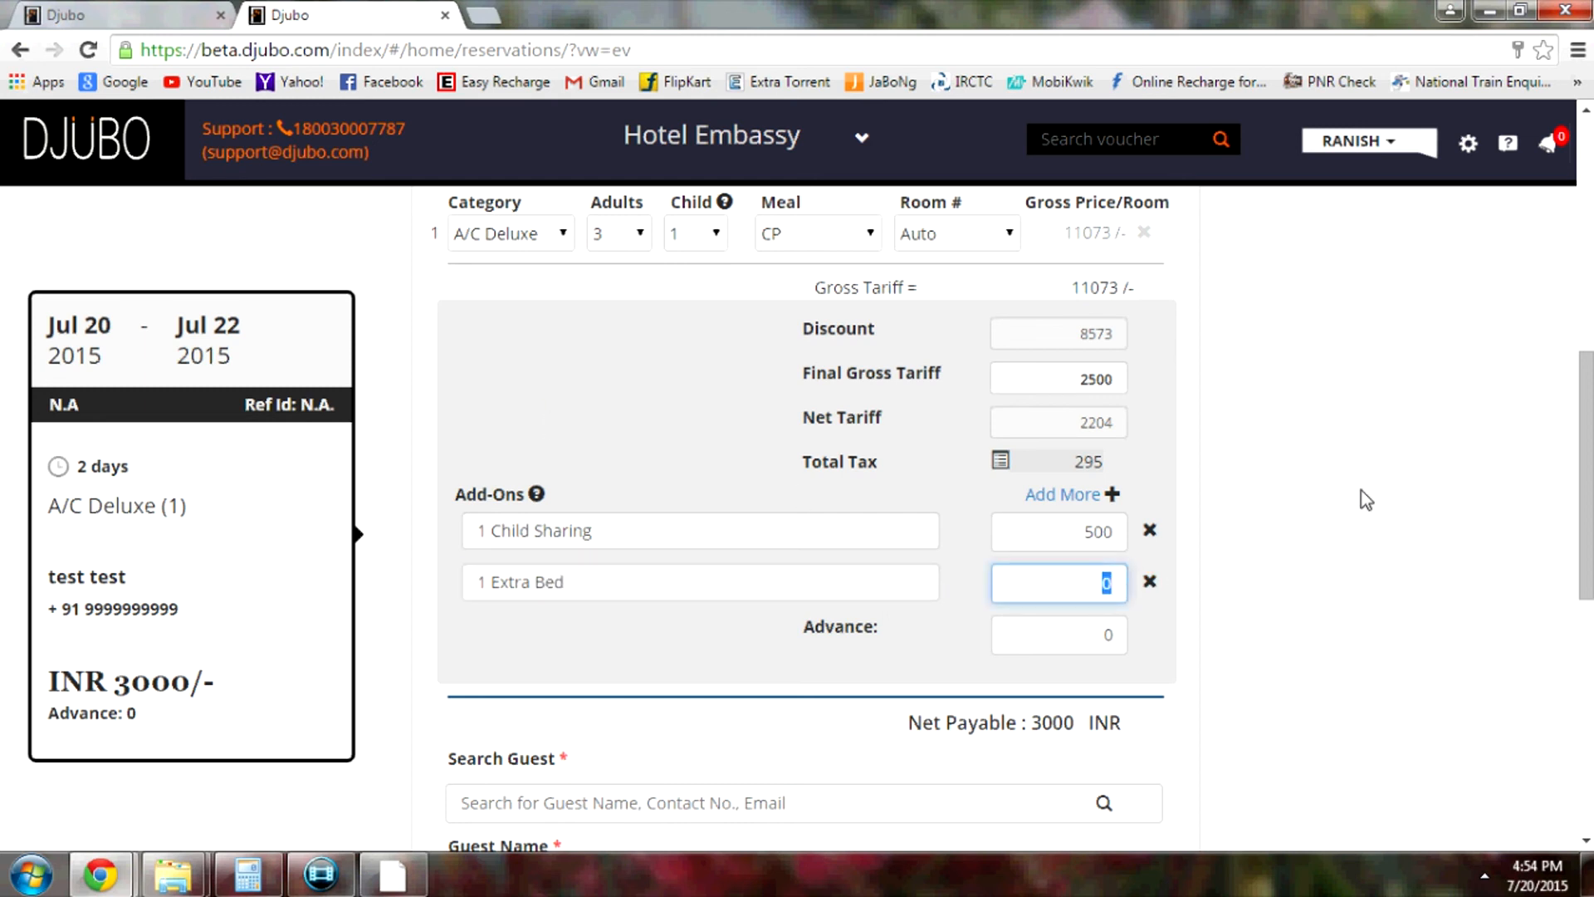
{"action": "type", "text": "1000"}
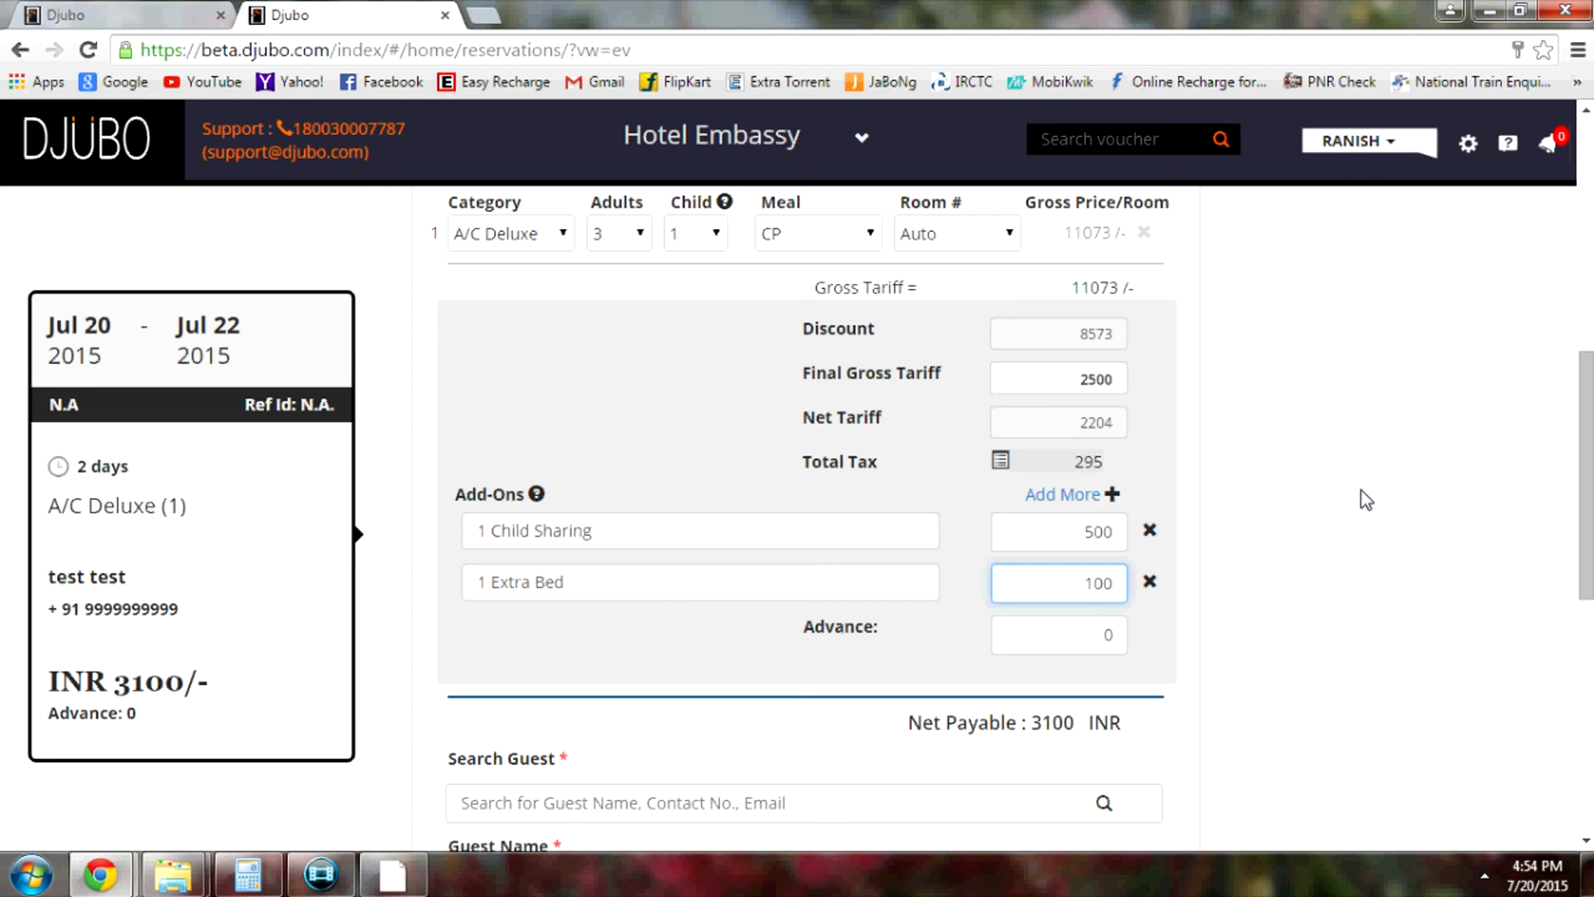
Commit the 1000 Extra Bed price (net payable INR 4000) and scroll down to the Confirm button
{"action": "left_click", "coordinate": [1175, 623]}
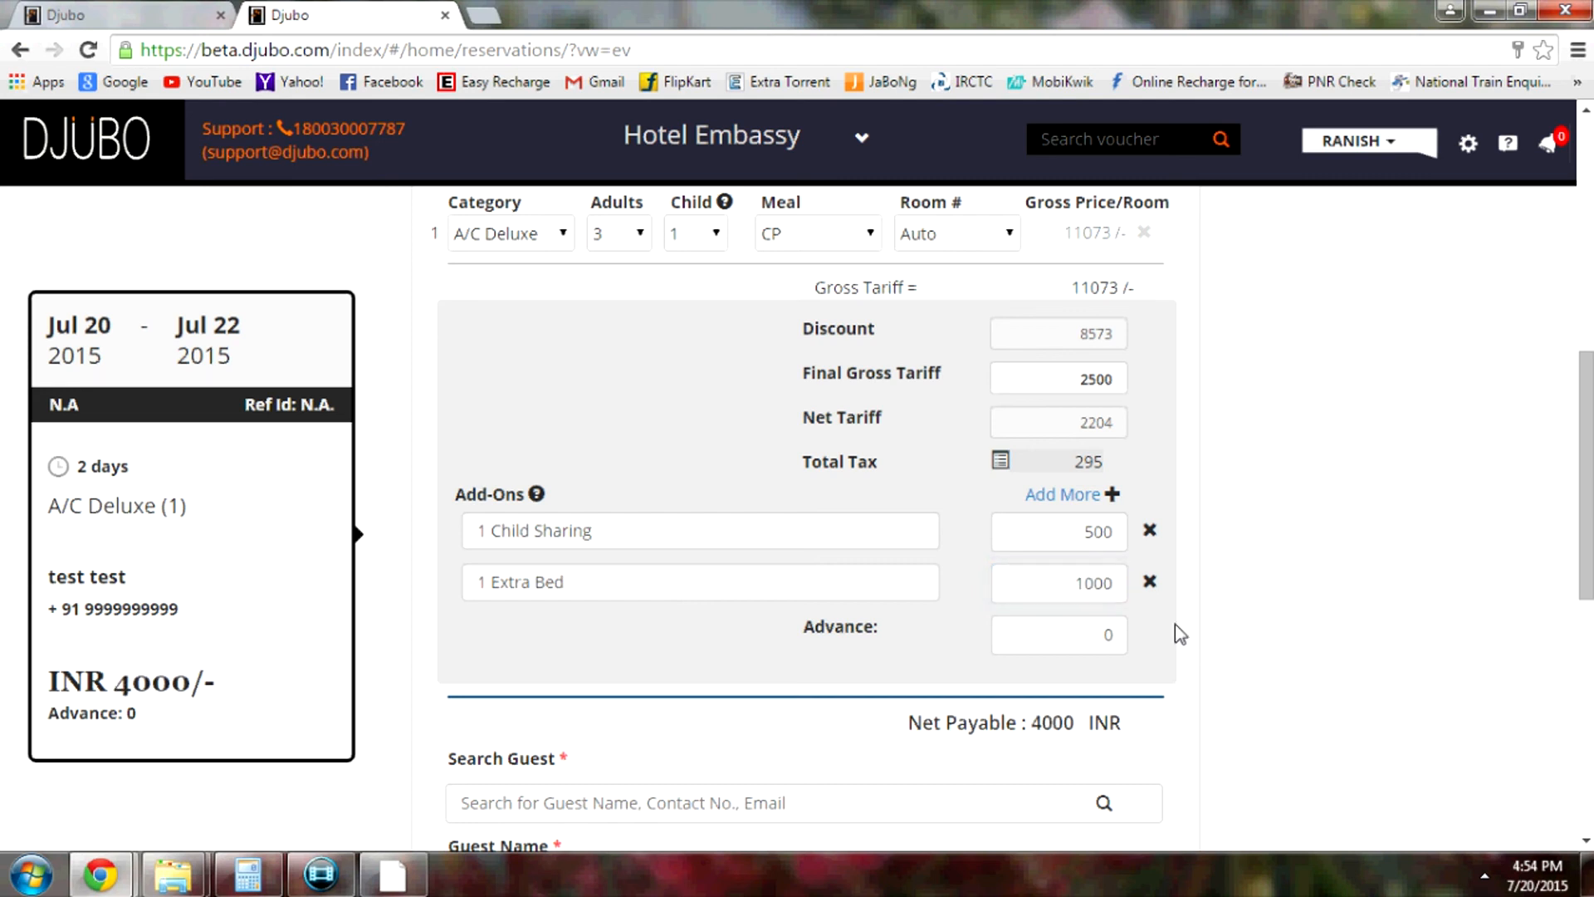
{"action": "scroll", "coordinate": [1263, 641], "scroll_direction": "down", "scroll_amount": 1}
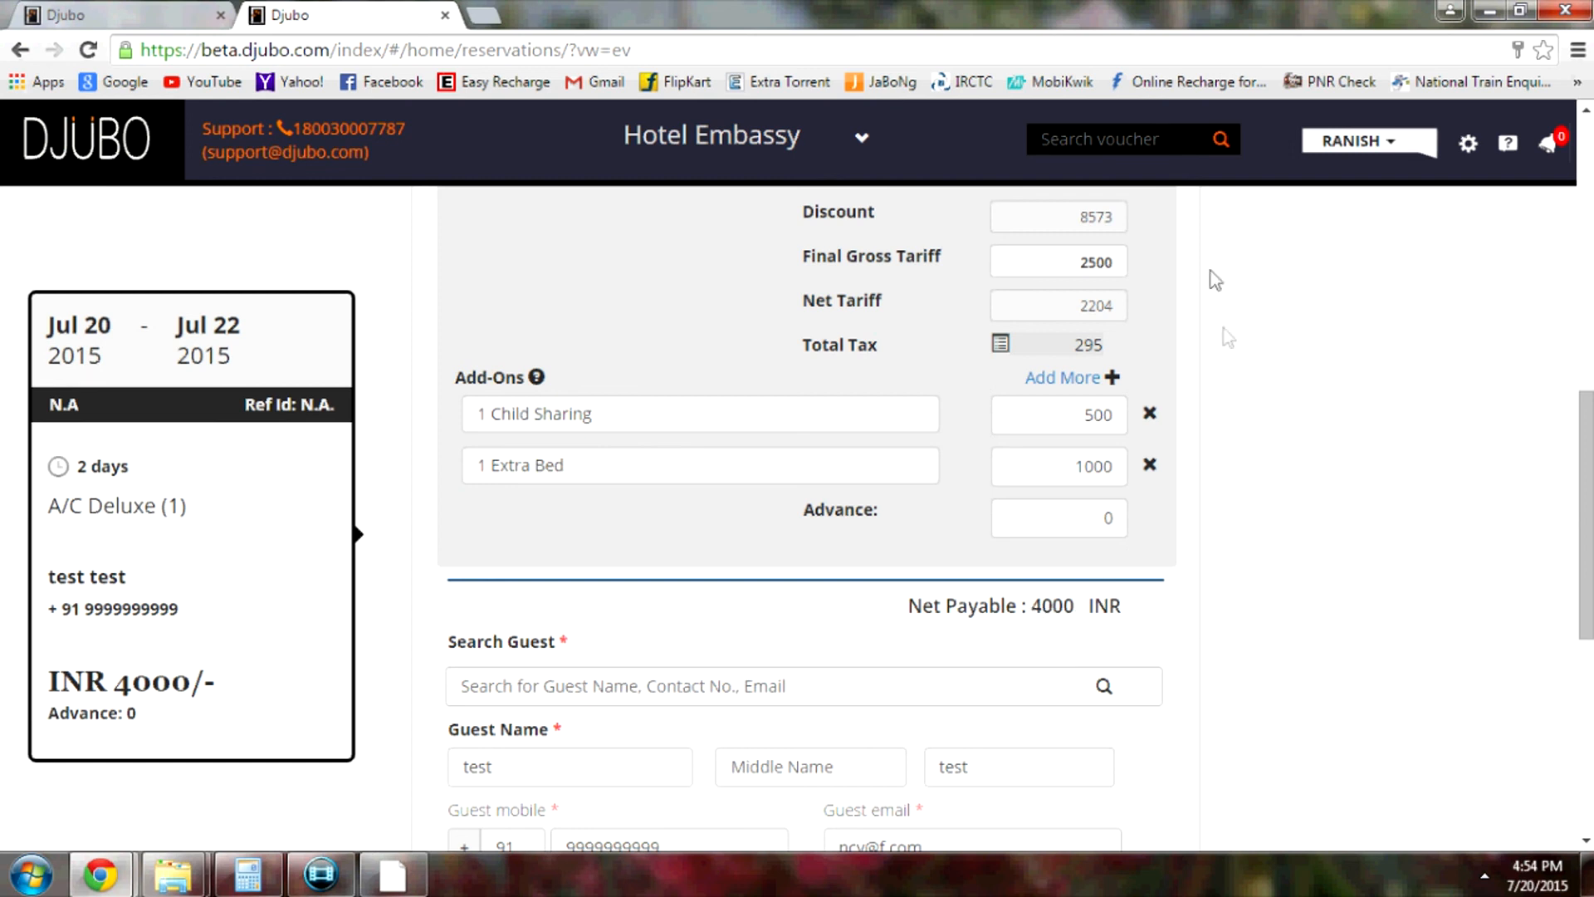
{"action": "scroll", "coordinate": [1221, 386], "scroll_direction": "down", "scroll_amount": 2}
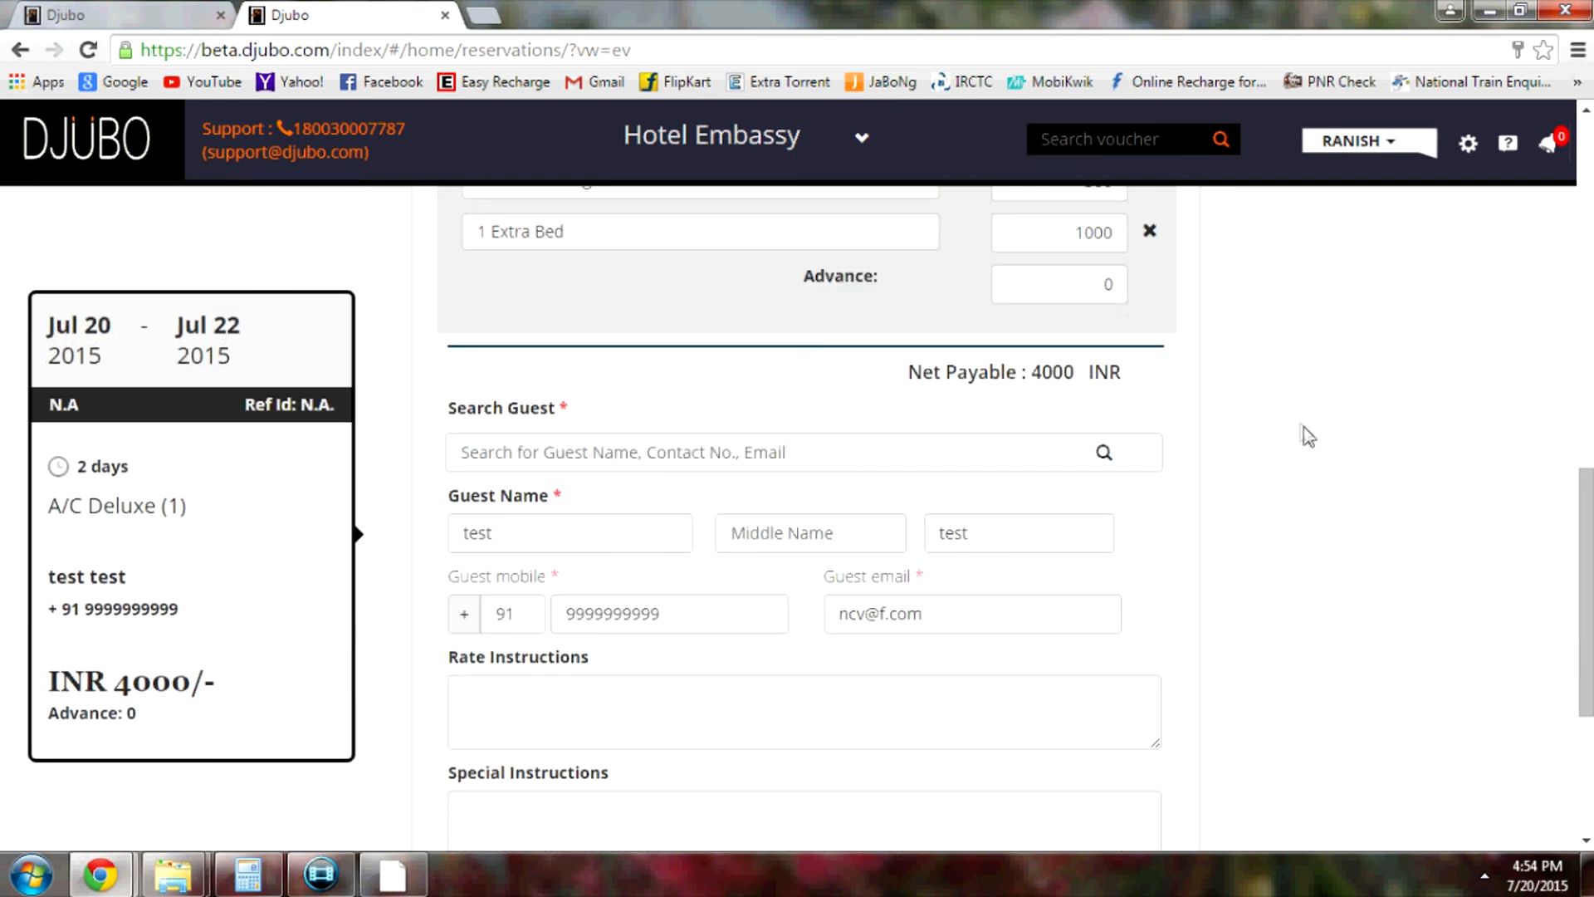
{"action": "scroll", "coordinate": [1302, 434], "scroll_direction": "down", "scroll_amount": 1}
{"action": "scroll", "coordinate": [1252, 445], "scroll_direction": "up", "scroll_amount": 3}
{"action": "scroll", "coordinate": [1202, 310], "scroll_direction": "up", "scroll_amount": 3}
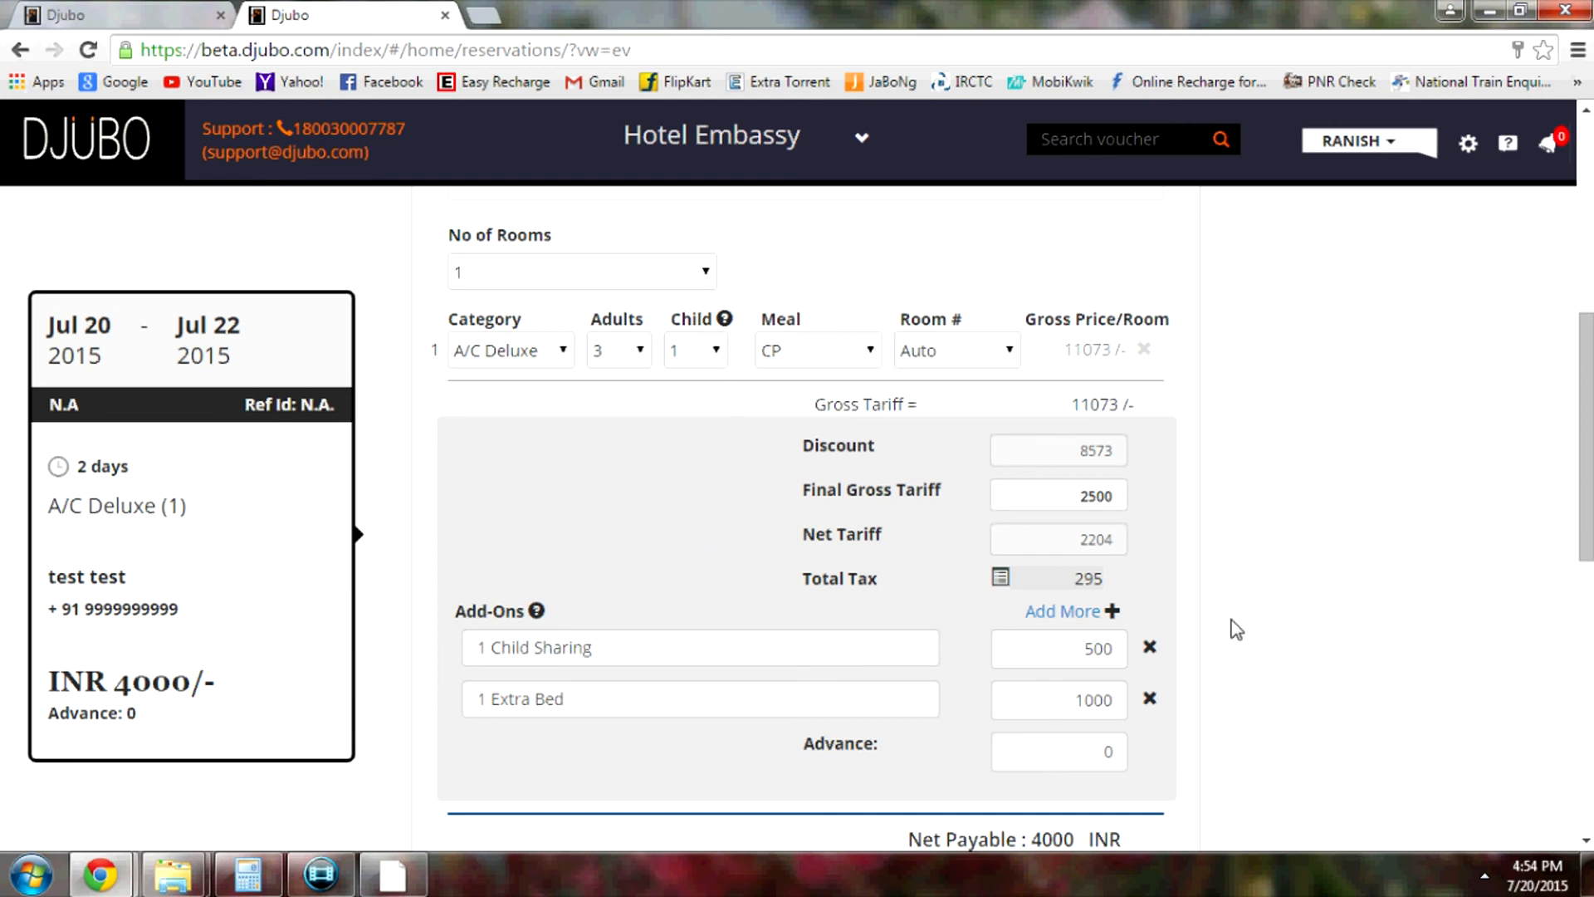
{"action": "scroll", "coordinate": [1228, 509], "scroll_direction": "down", "scroll_amount": 5}
{"action": "scroll", "coordinate": [1228, 509], "scroll_direction": "down", "scroll_amount": 4}
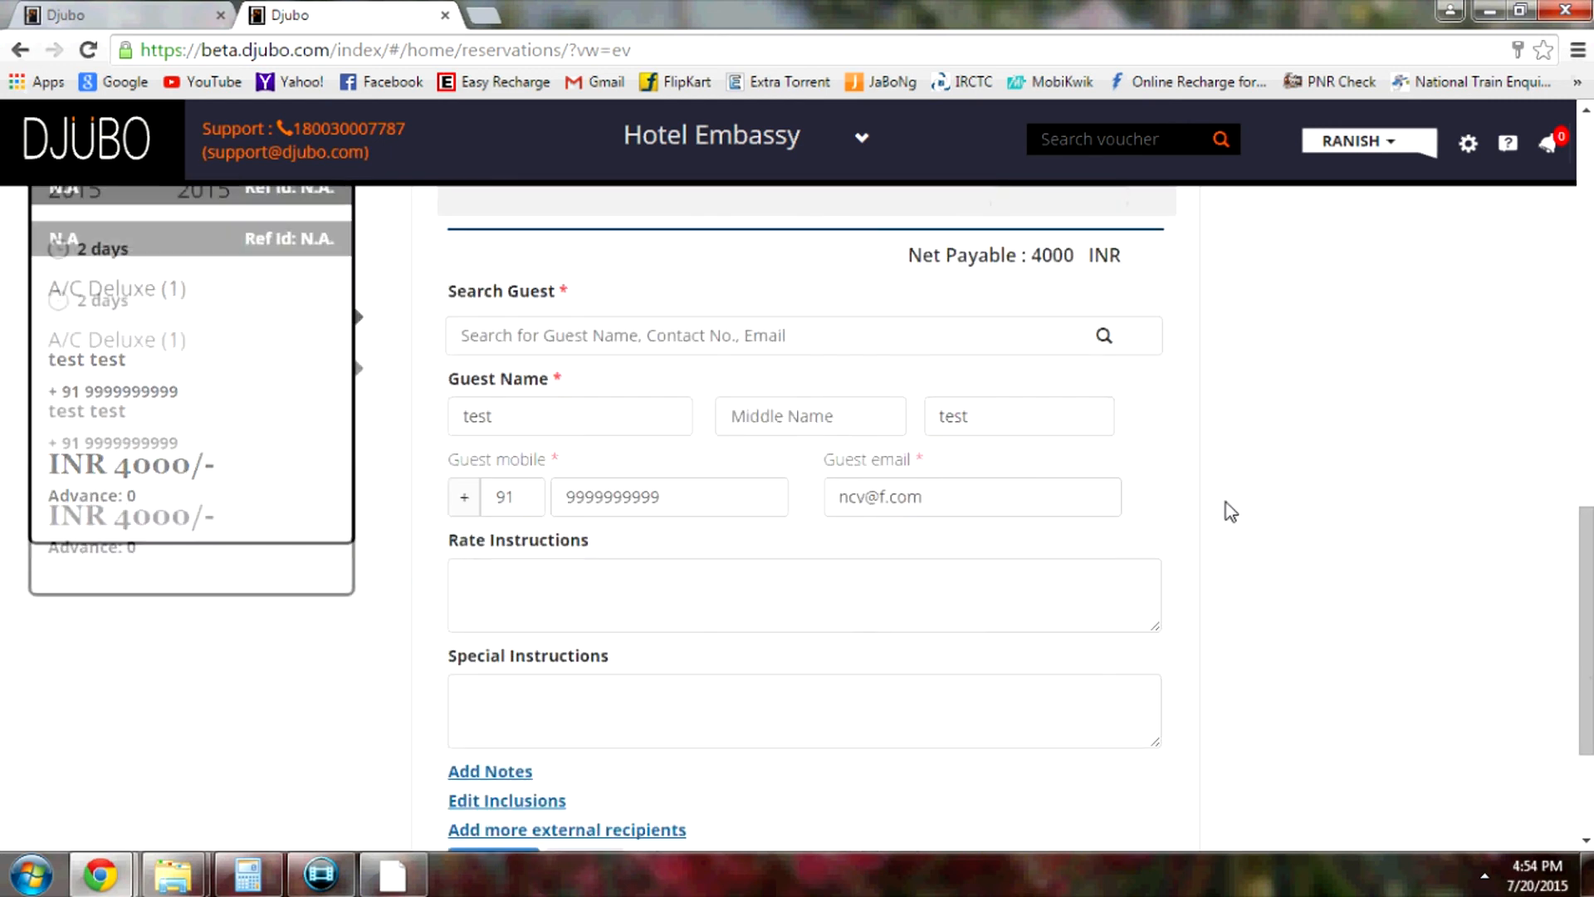
{"action": "scroll", "coordinate": [1228, 509], "scroll_direction": "up", "scroll_amount": 4}
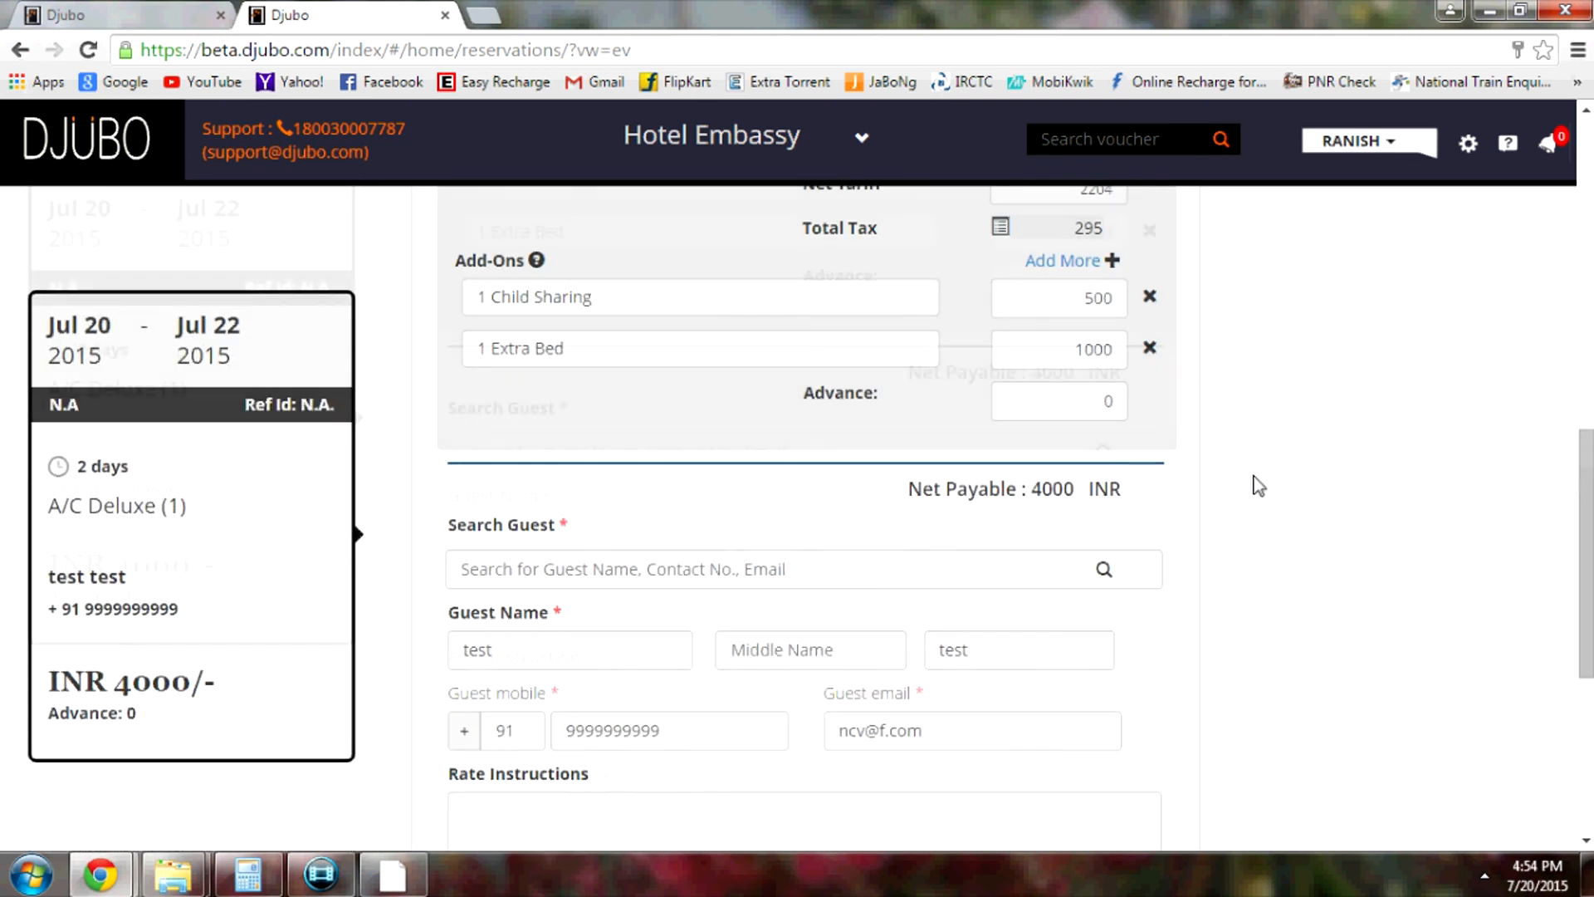
{"action": "scroll", "coordinate": [1203, 491], "scroll_direction": "down", "scroll_amount": 6}
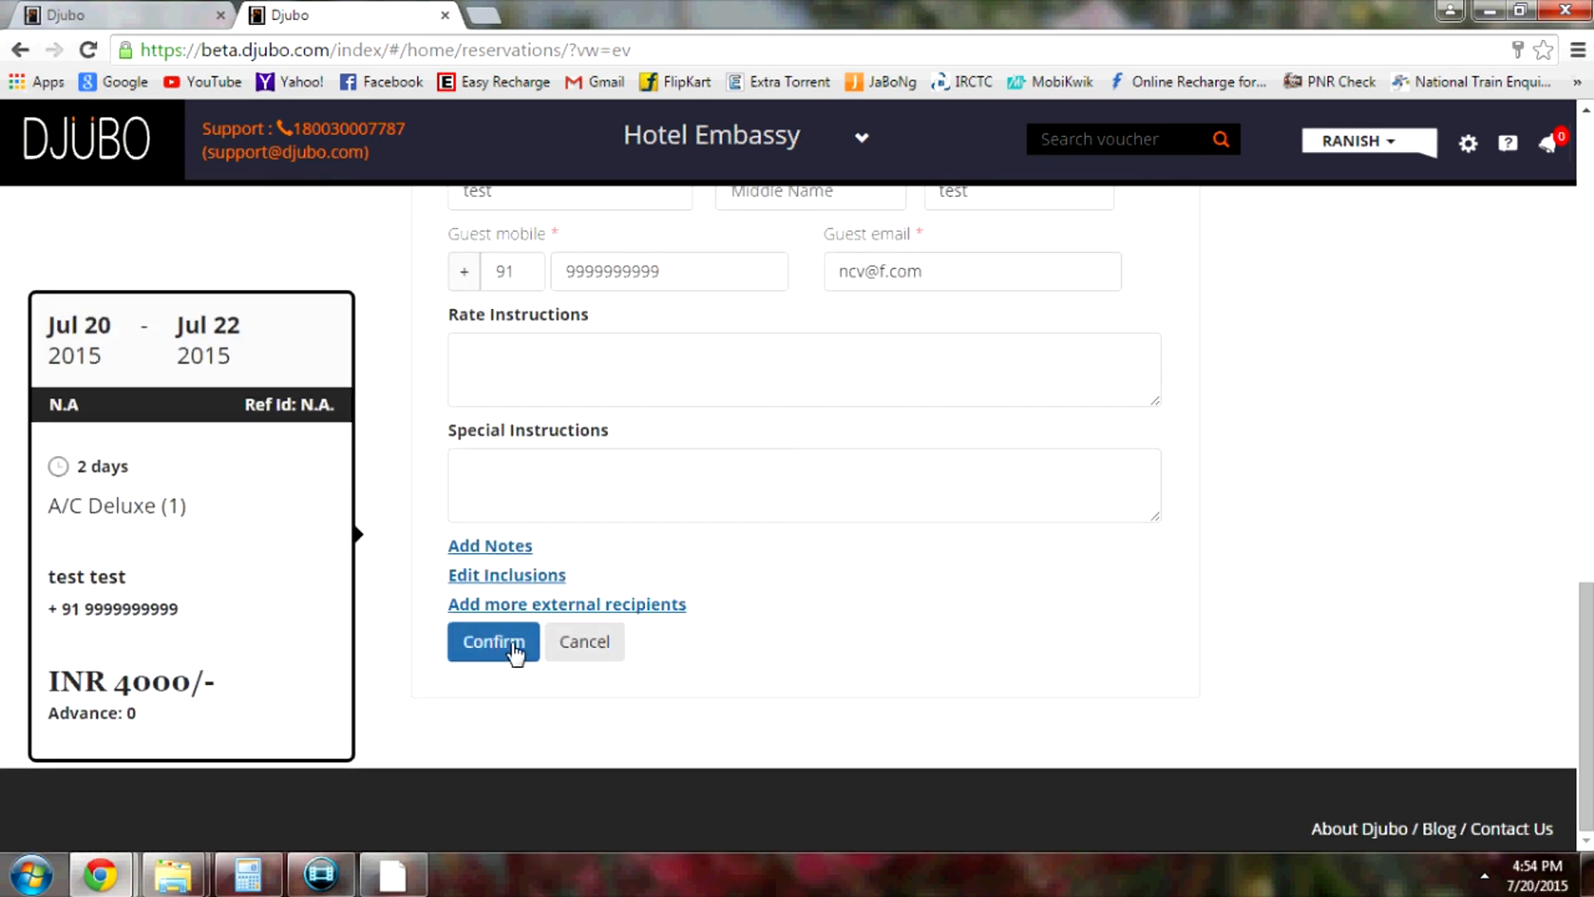
Confirm the booking, agreeing to proceed without emailing the guest
{"action": "left_click", "coordinate": [495, 647]}
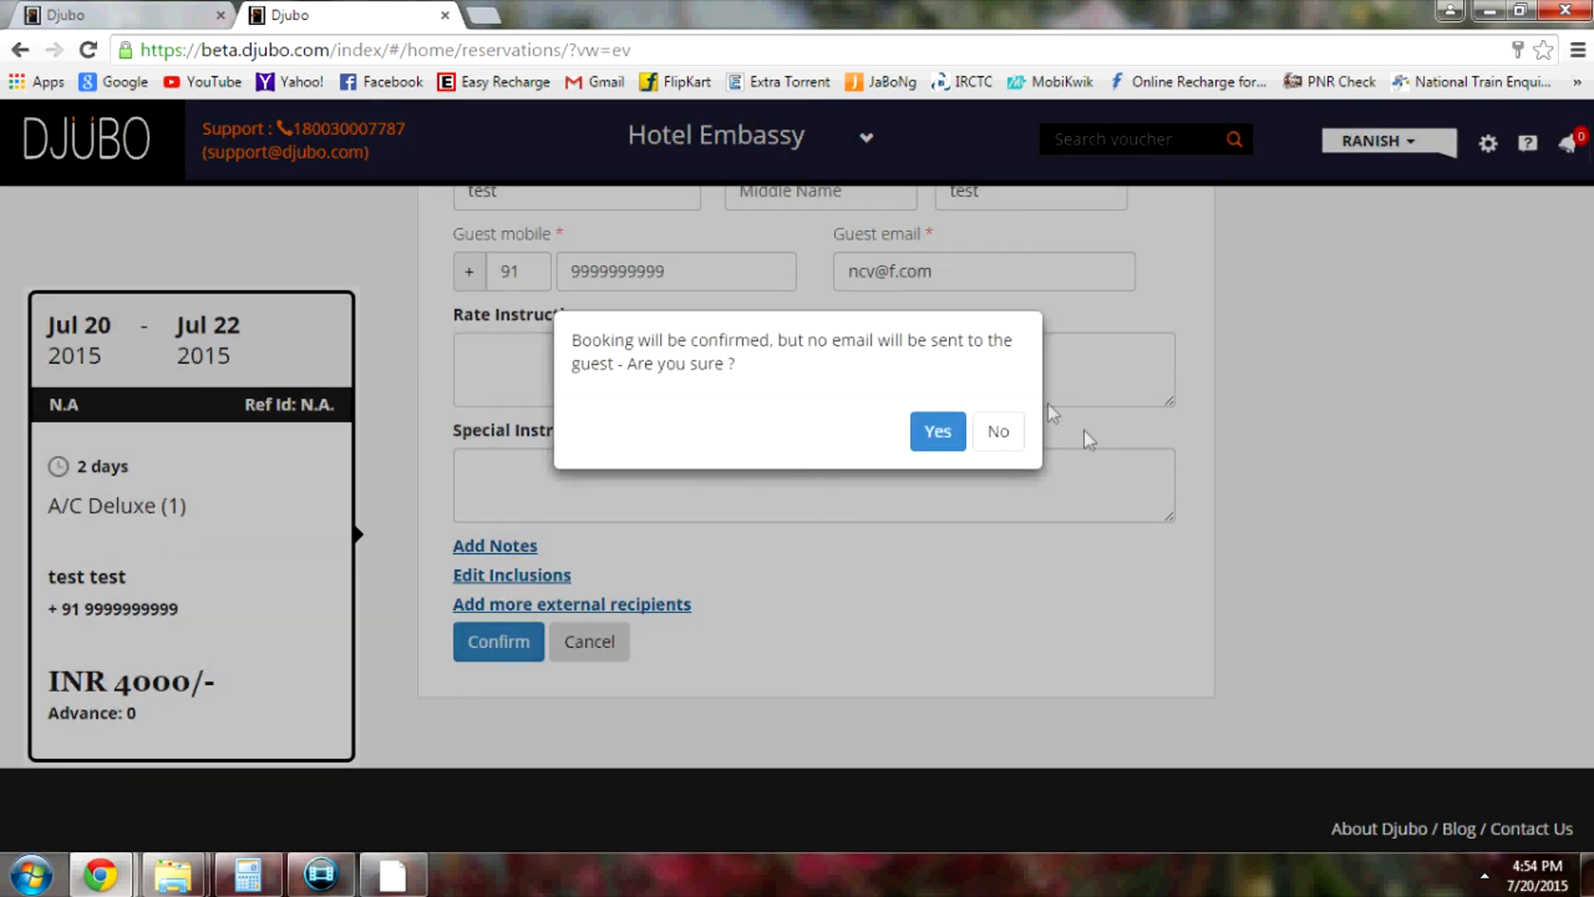
{"action": "left_click", "coordinate": [946, 434]}
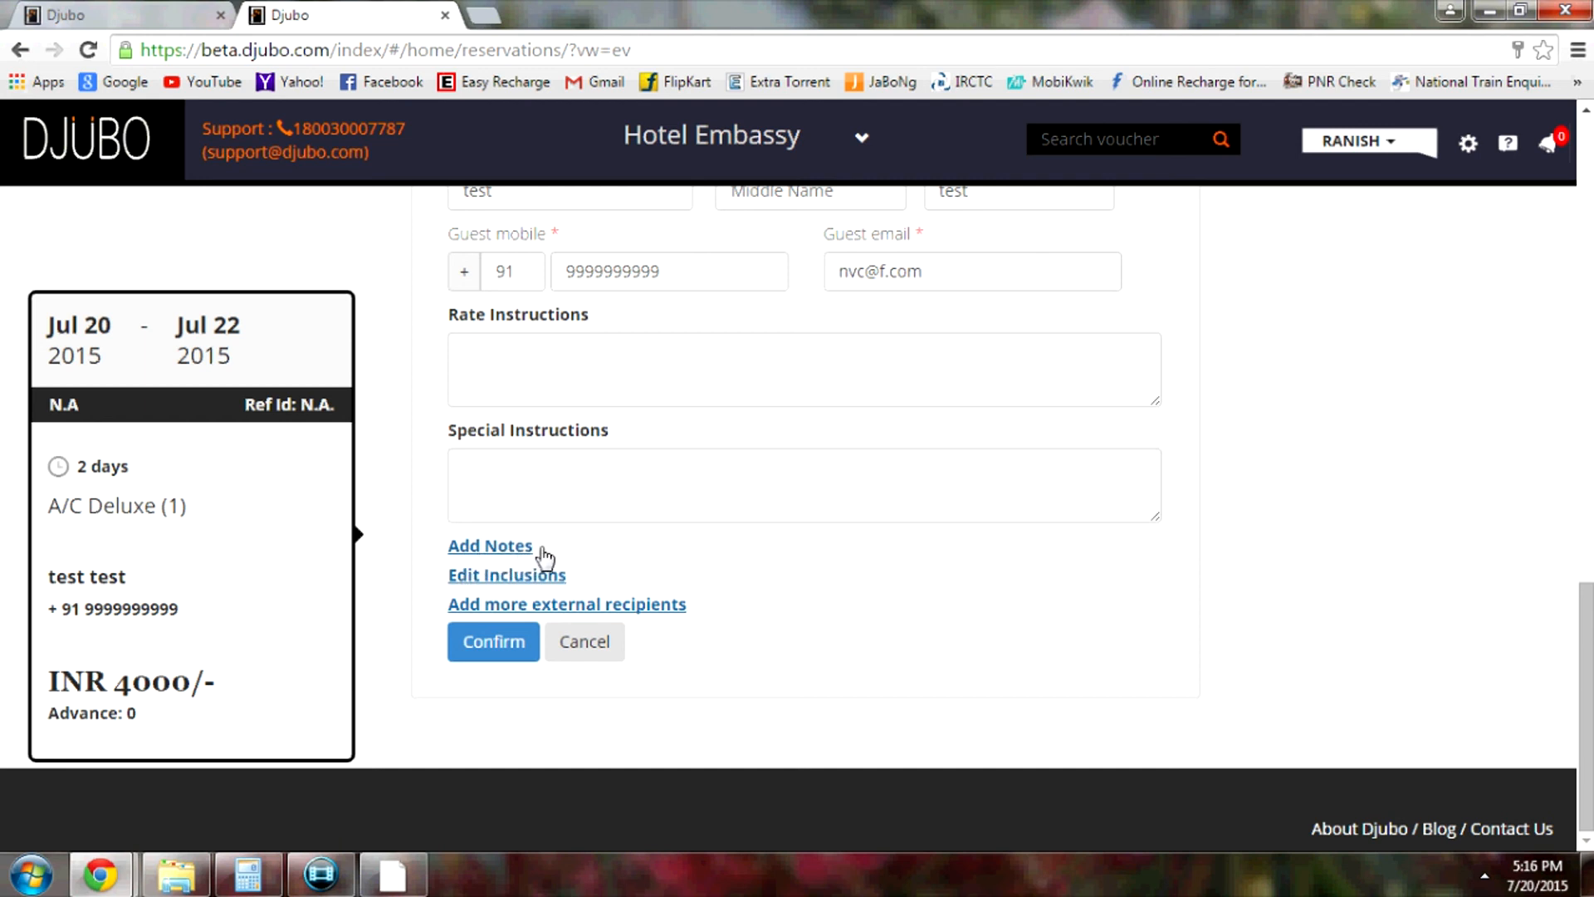
Reveal the internal notes box on the reservation form and leave it blank
{"action": "left_click", "coordinate": [519, 549]}
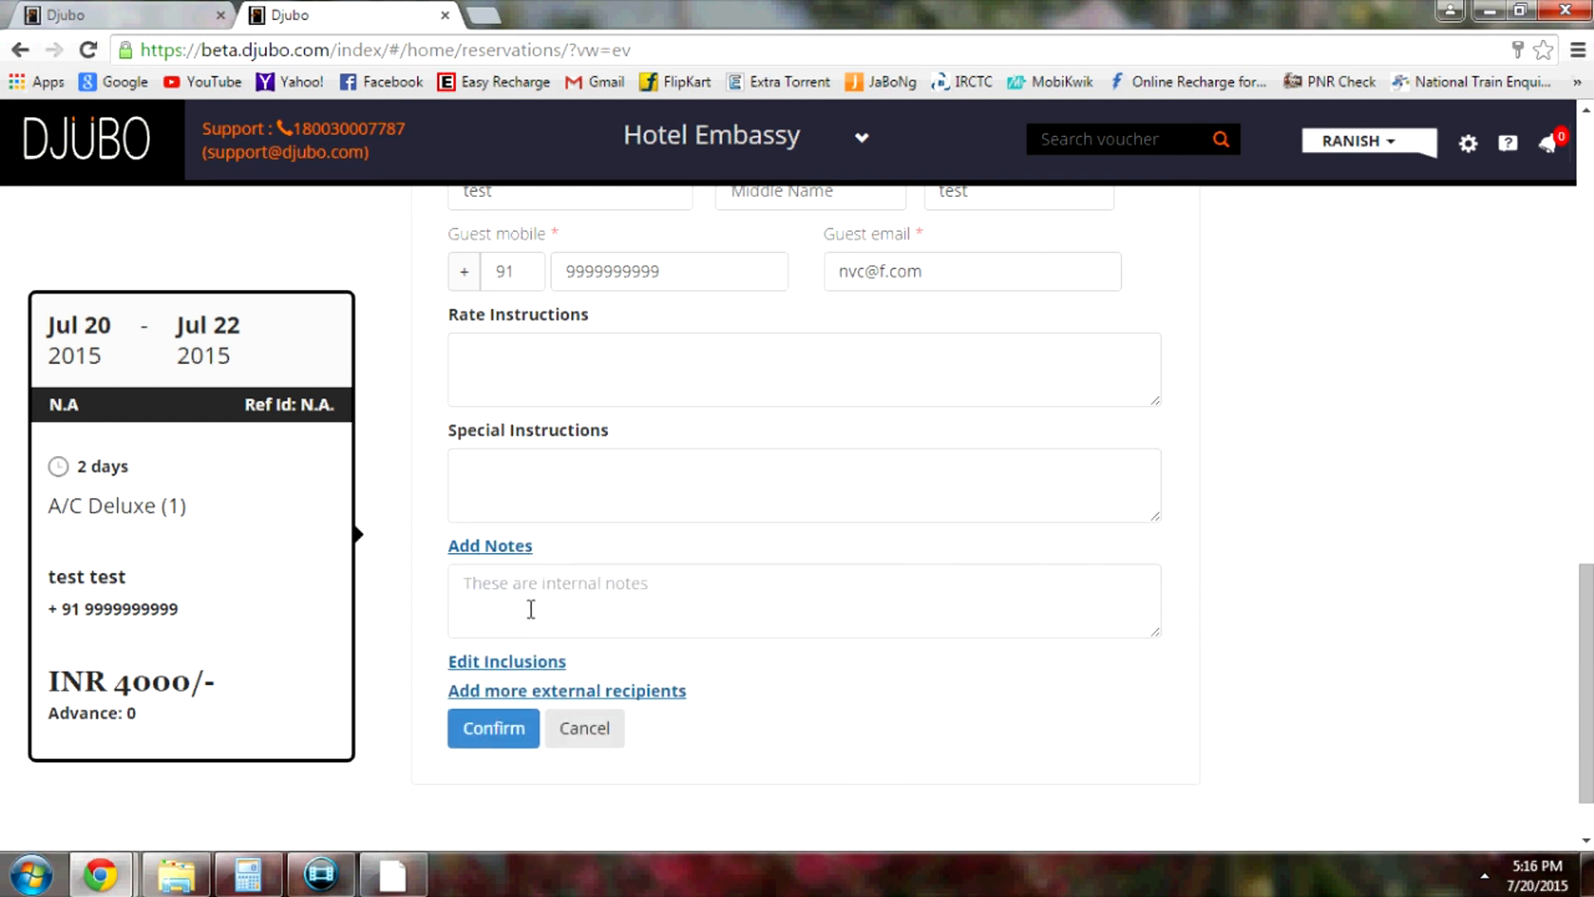
{"action": "left_click", "coordinate": [470, 586]}
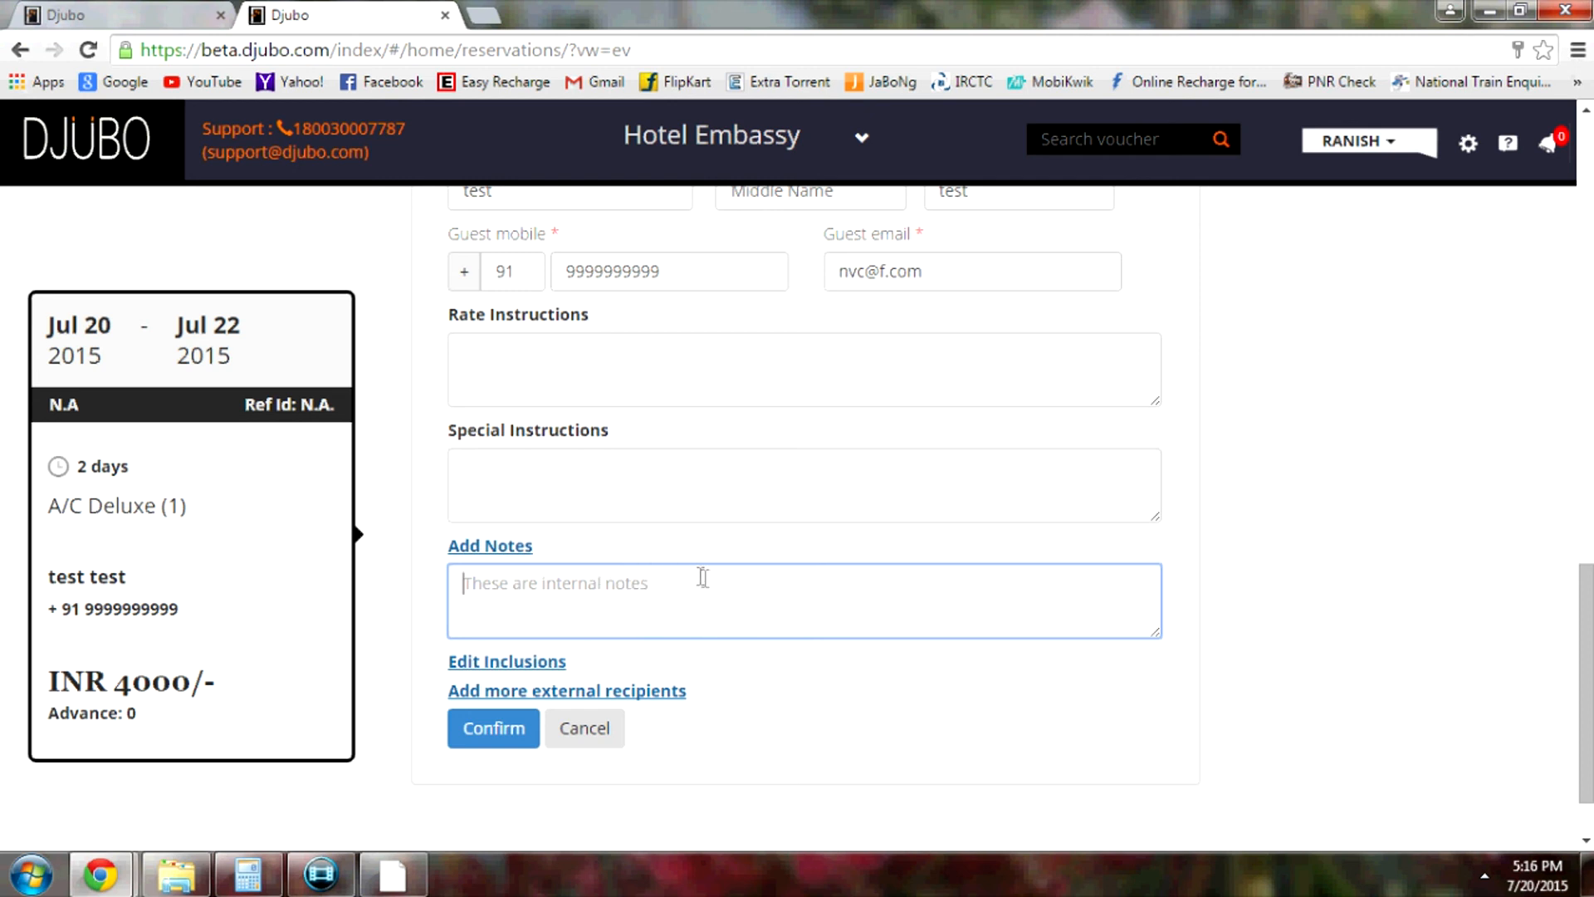
{"action": "left_click", "coordinate": [1240, 549]}
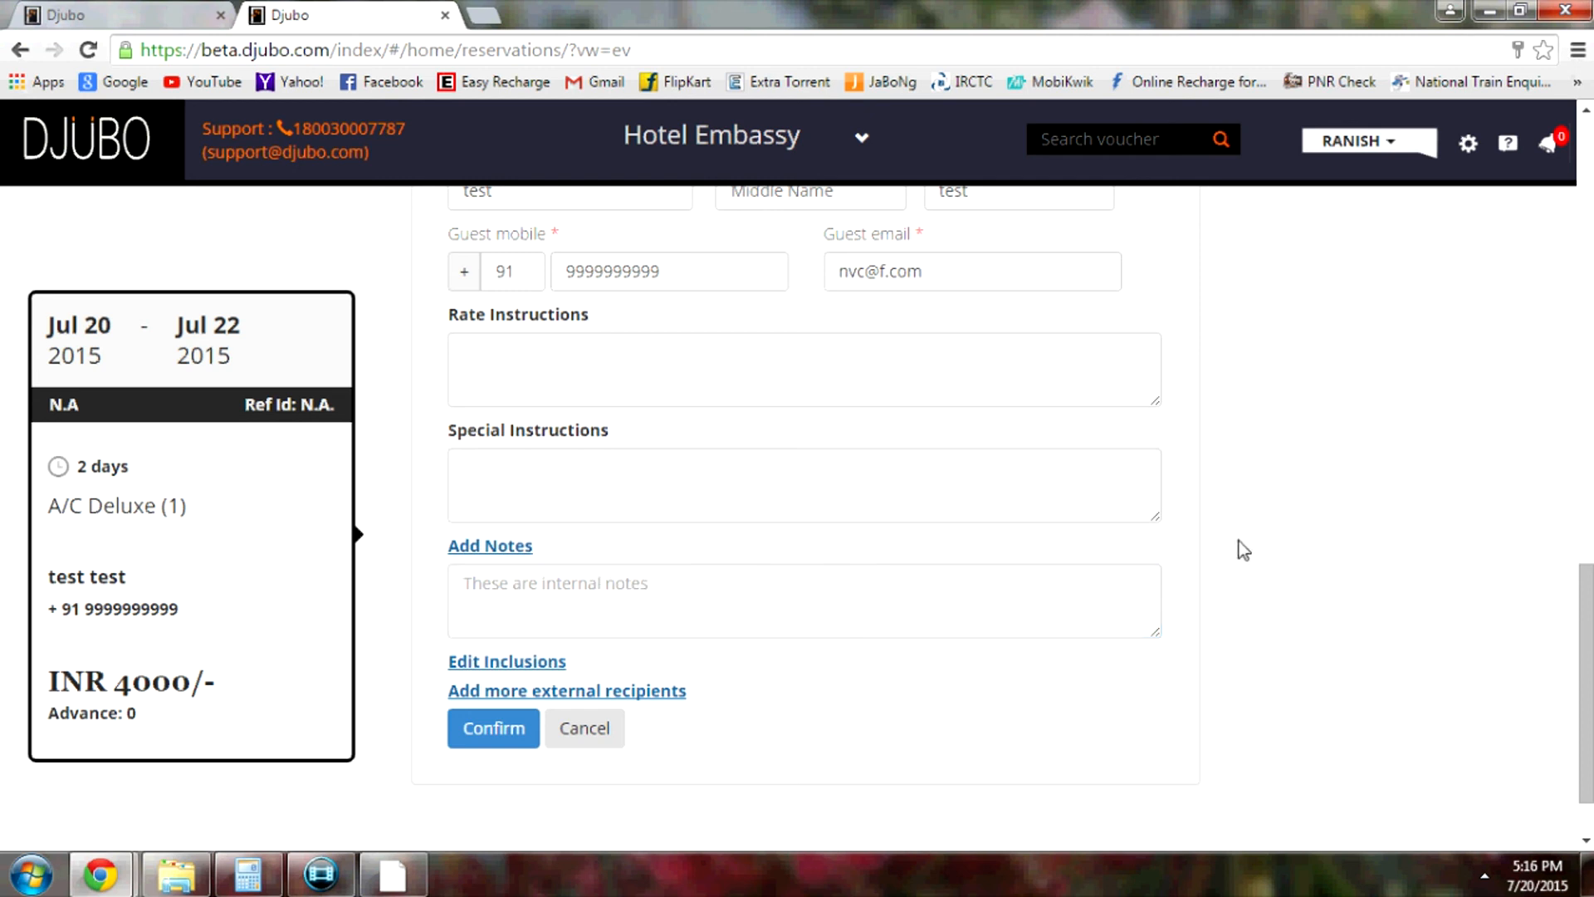
{"action": "scroll", "coordinate": [1223, 551], "scroll_direction": "up", "scroll_amount": 4}
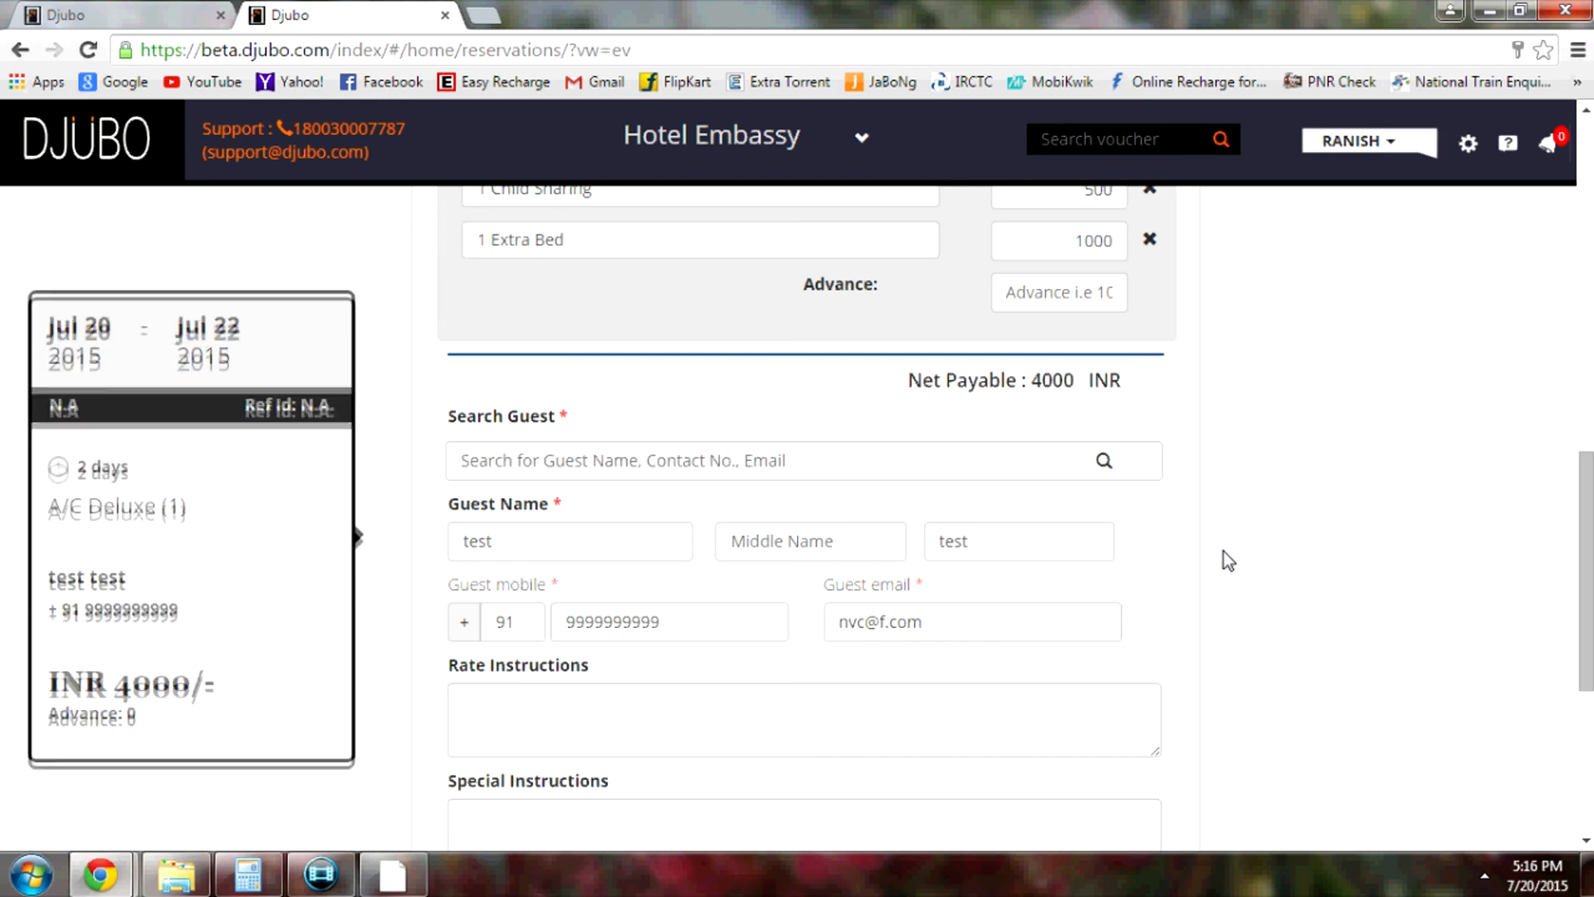
{"action": "scroll", "coordinate": [1224, 551], "scroll_direction": "up", "scroll_amount": 1}
{"action": "scroll", "coordinate": [1223, 551], "scroll_direction": "down", "scroll_amount": 5}
{"action": "scroll", "coordinate": [1223, 552], "scroll_direction": "up", "scroll_amount": 3}
{"action": "scroll", "coordinate": [1224, 551], "scroll_direction": "up", "scroll_amount": 6}
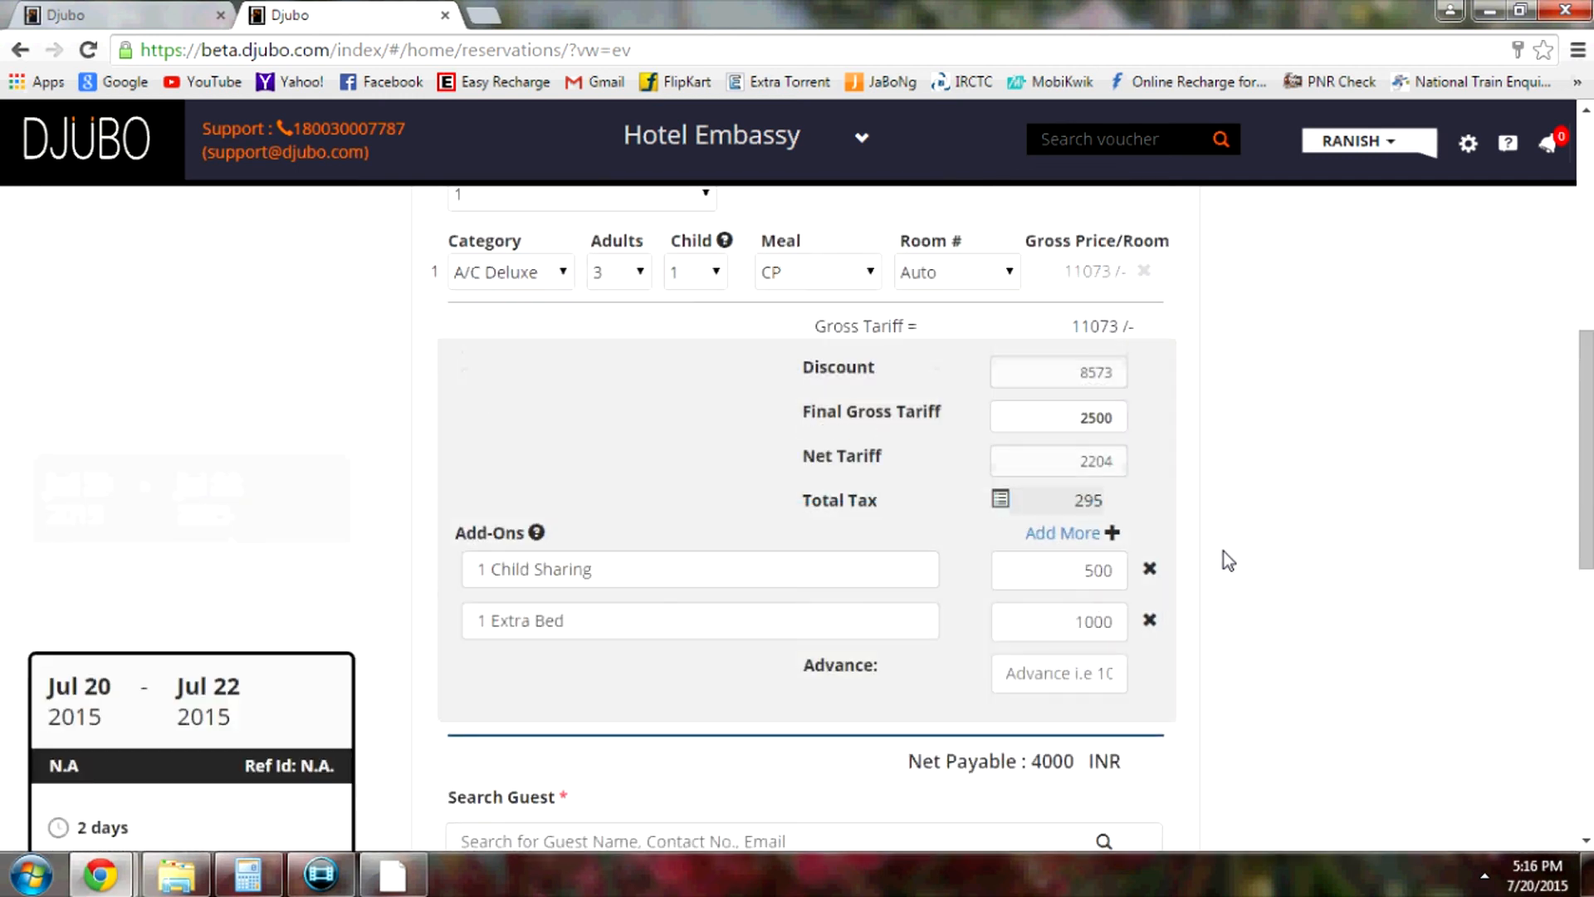
{"action": "scroll", "coordinate": [1224, 551], "scroll_direction": "up", "scroll_amount": 1}
{"action": "scroll", "coordinate": [1223, 551], "scroll_direction": "down", "scroll_amount": 4}
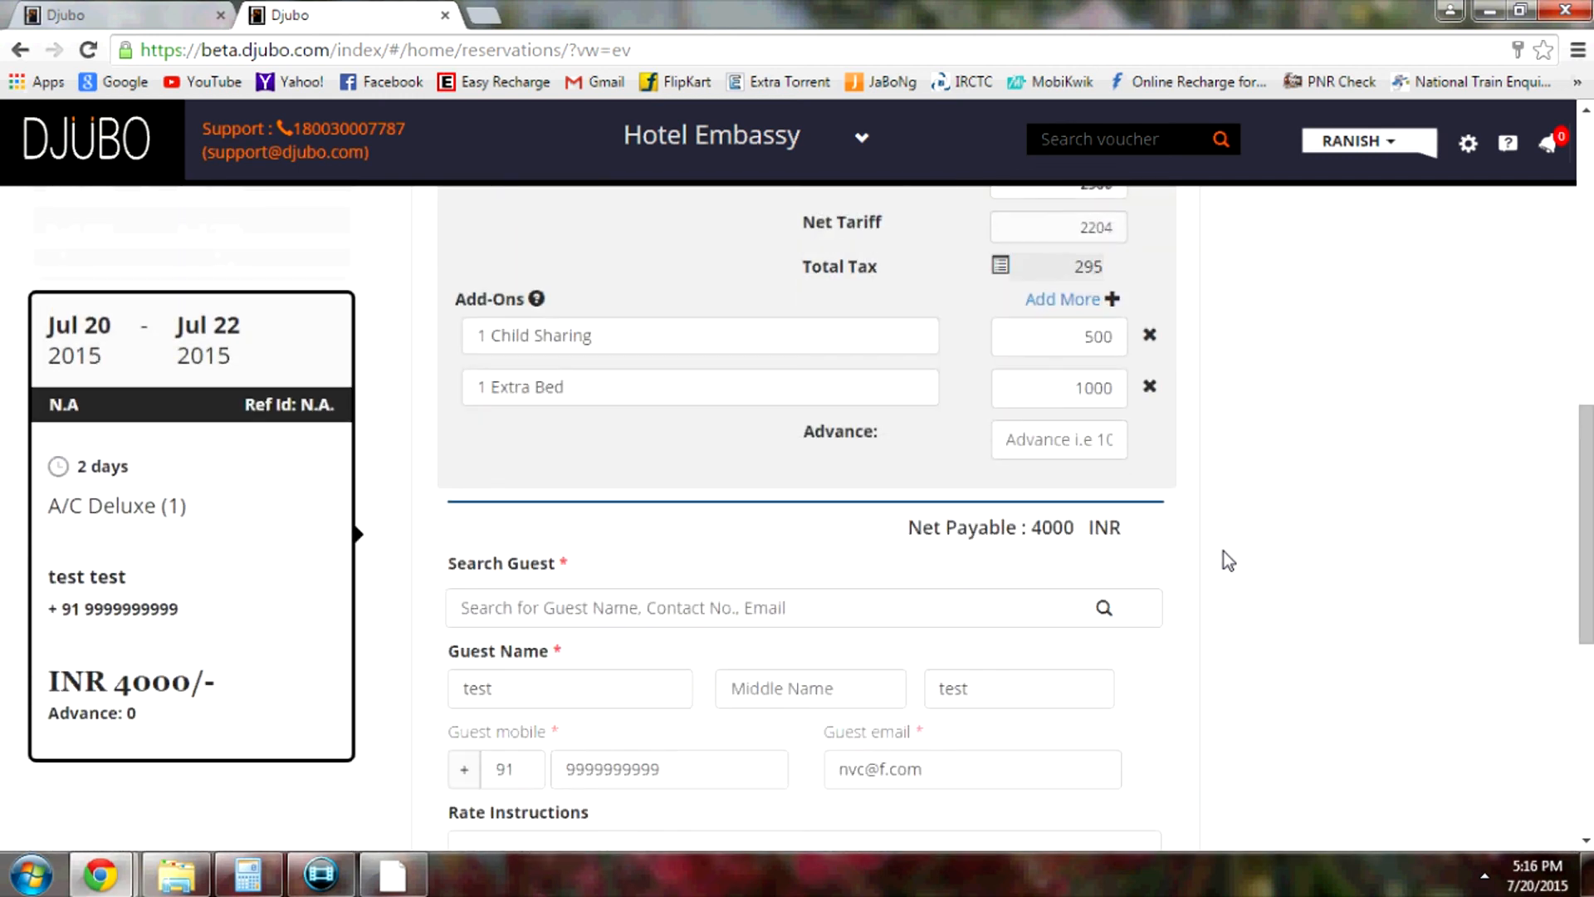
Enter a 2000 advance, cutting net payable to INR 2000 against the INR 4000 total
{"action": "left_click", "coordinate": [1046, 442]}
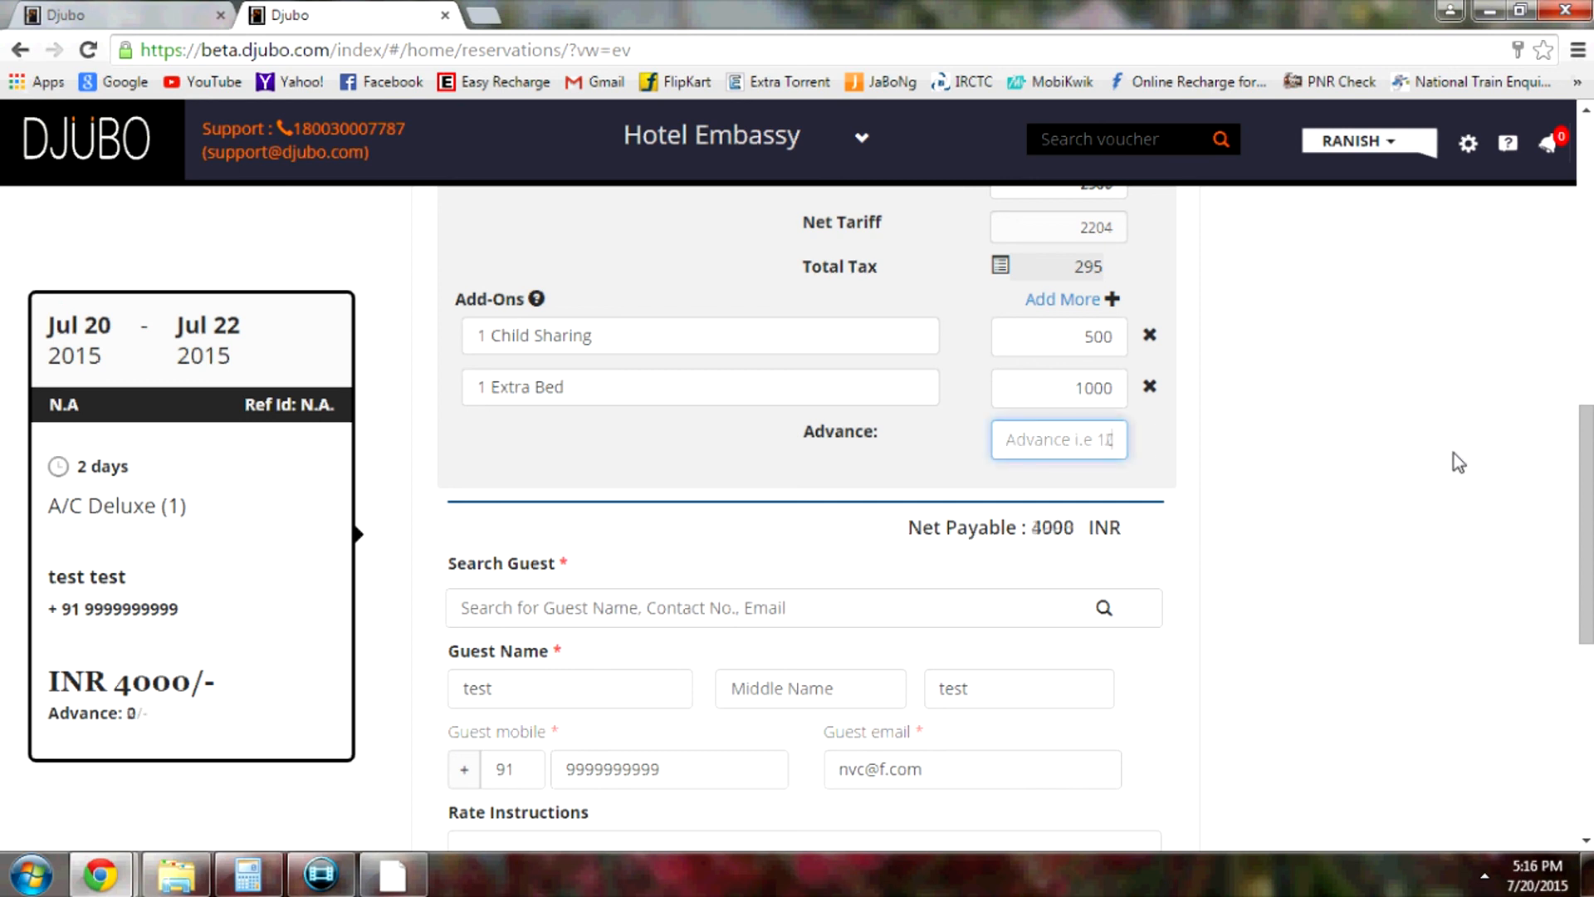
{"action": "type", "text": "2000"}
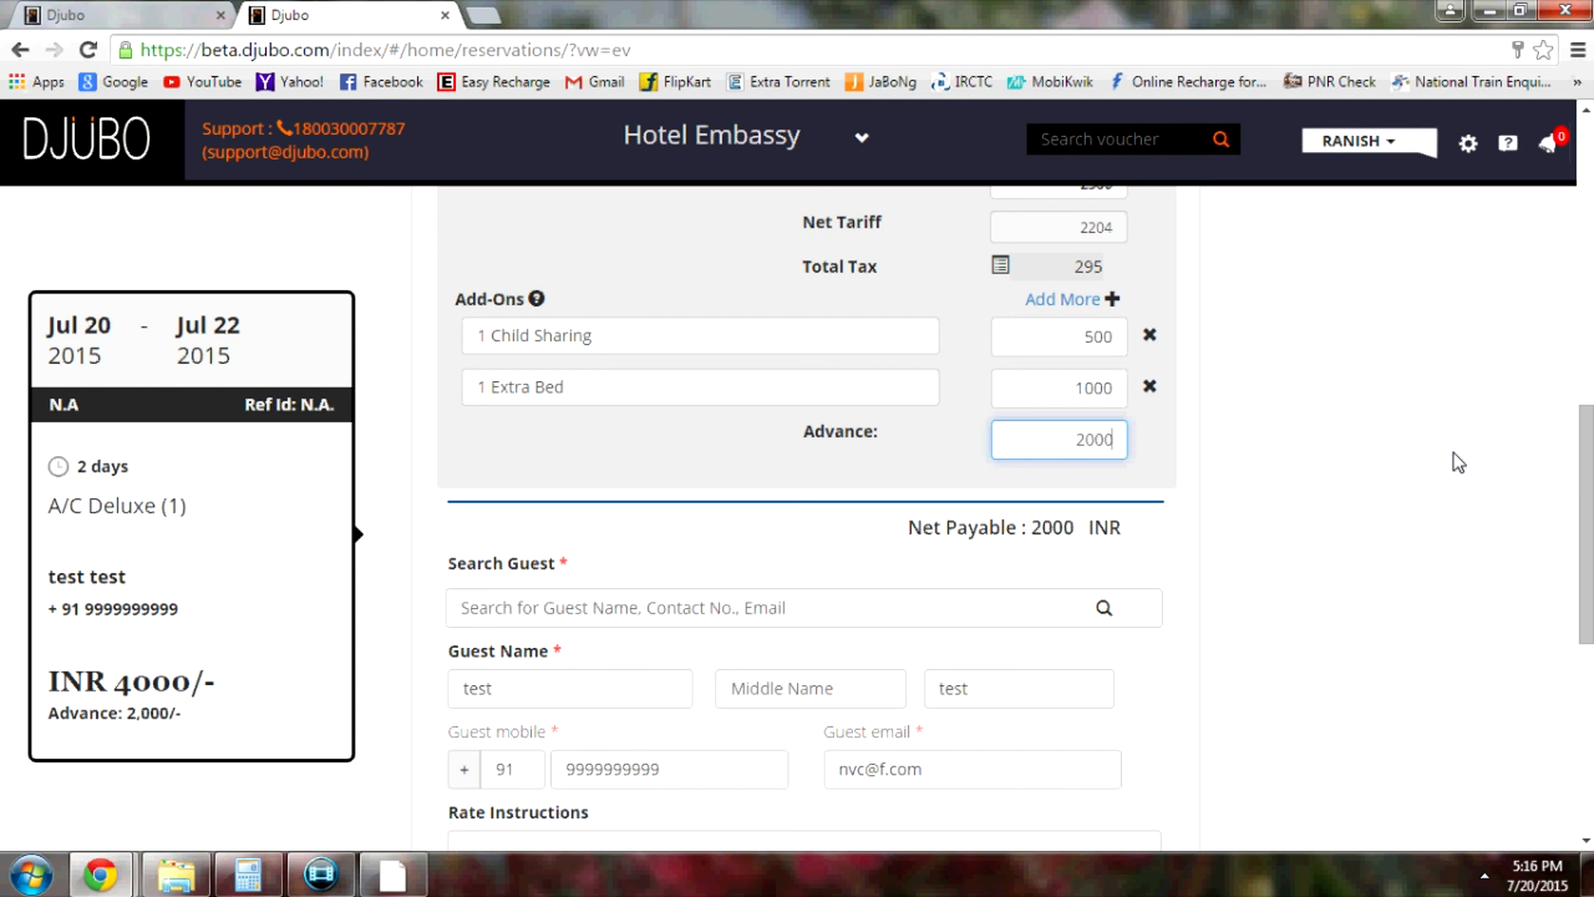
{"action": "left_click", "coordinate": [1204, 432]}
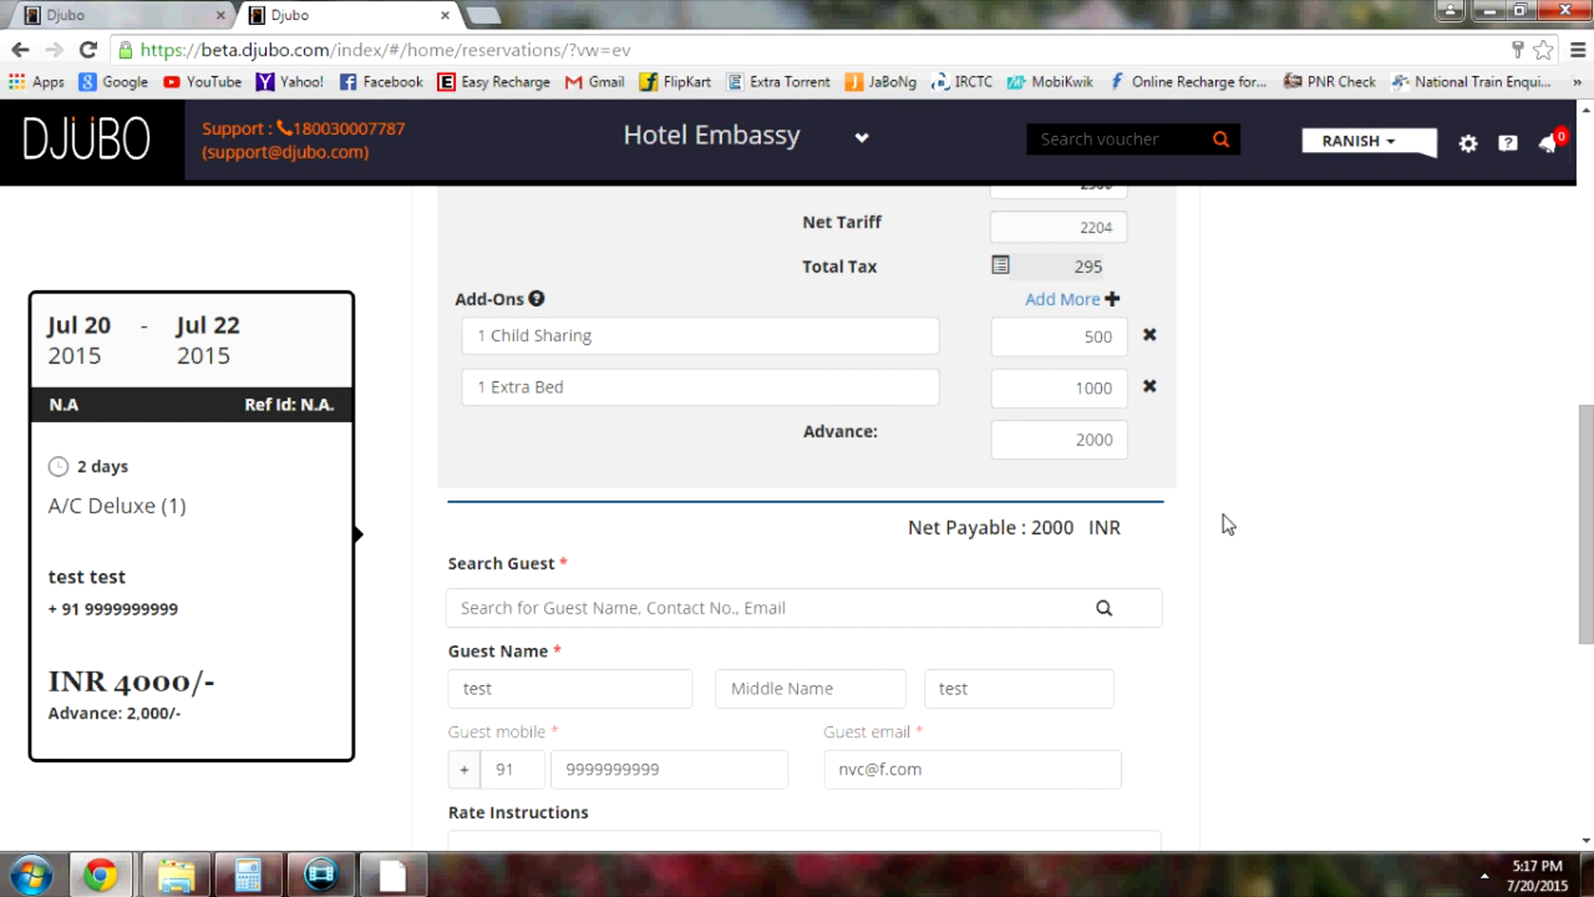
{"action": "scroll", "coordinate": [1226, 523], "scroll_direction": "down", "scroll_amount": 1}
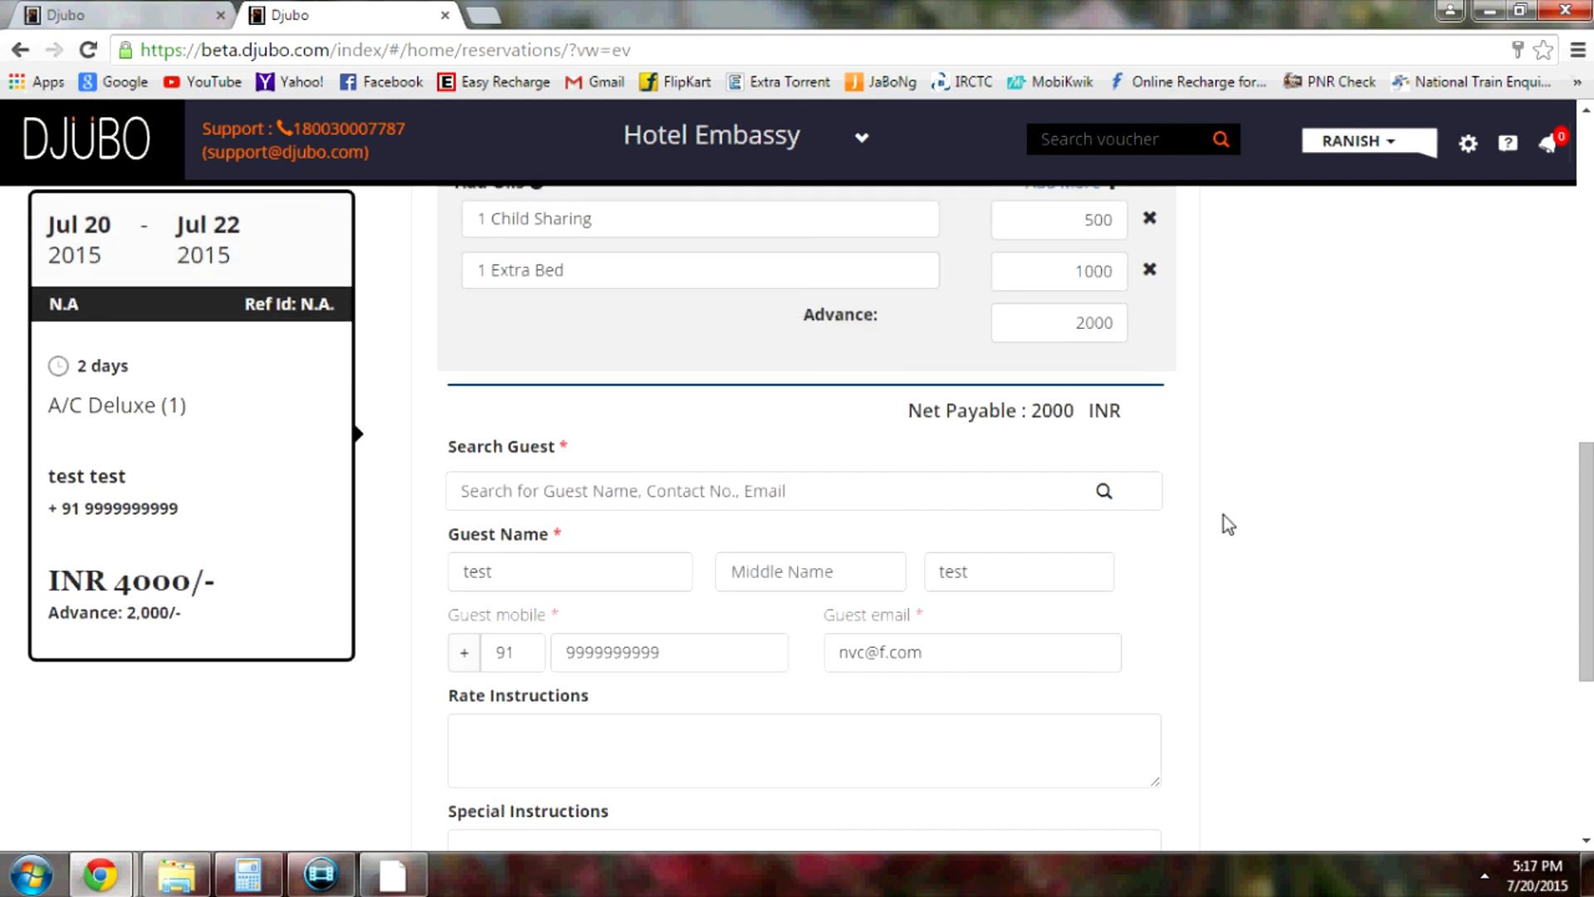
{"action": "scroll", "coordinate": [1230, 481], "scroll_direction": "down", "scroll_amount": 1}
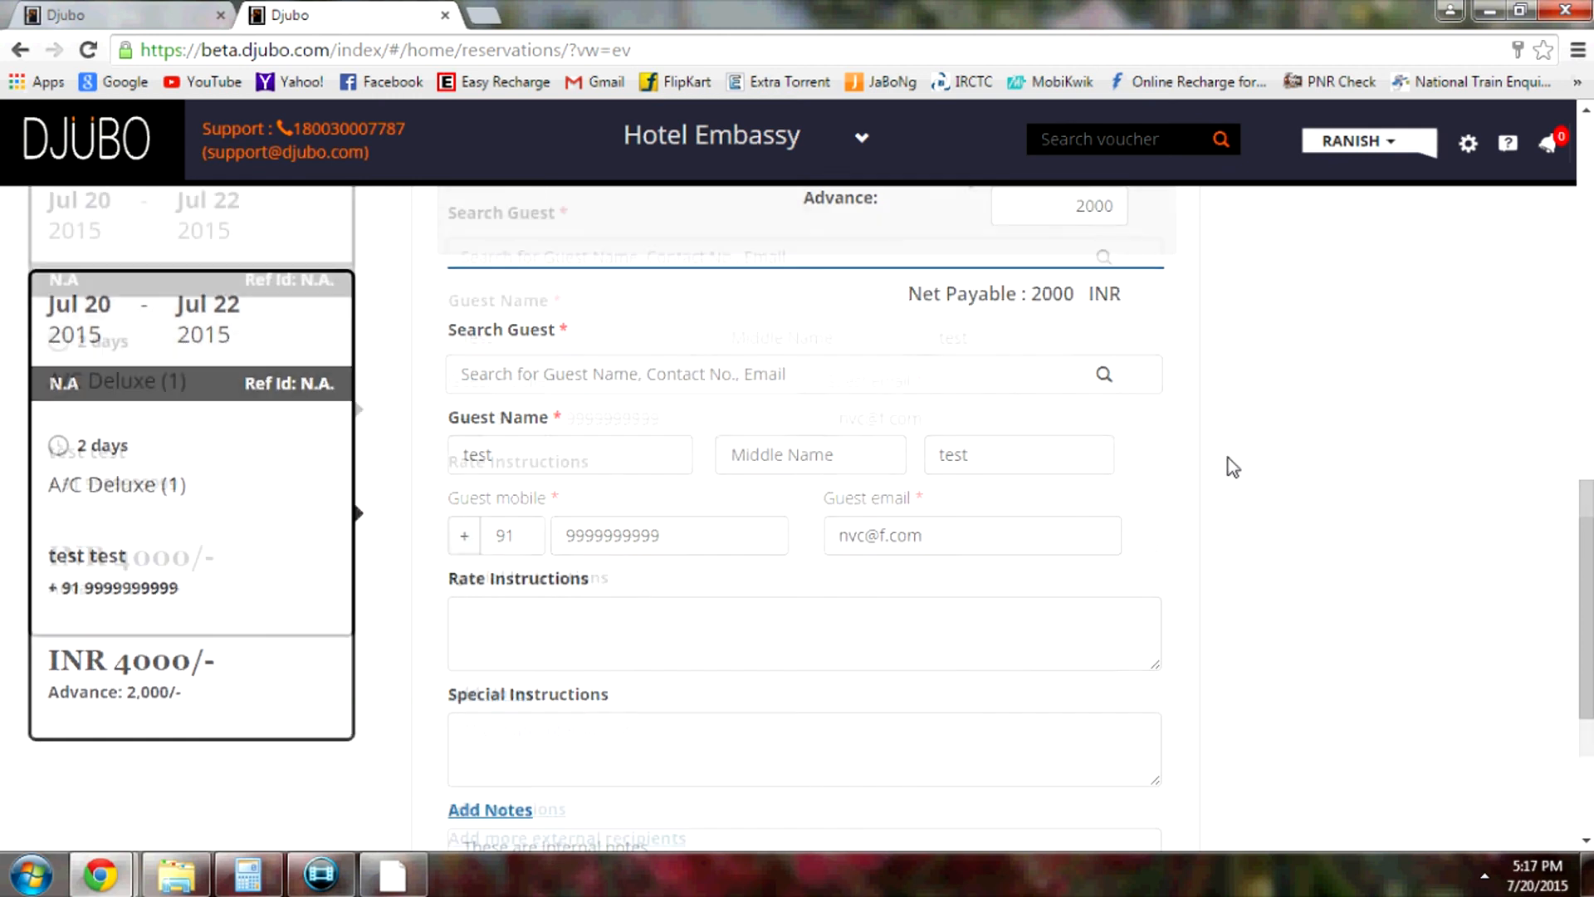
{"action": "scroll", "coordinate": [1231, 467], "scroll_direction": "down", "scroll_amount": 2}
{"action": "scroll", "coordinate": [1232, 467], "scroll_direction": "up", "scroll_amount": 4}
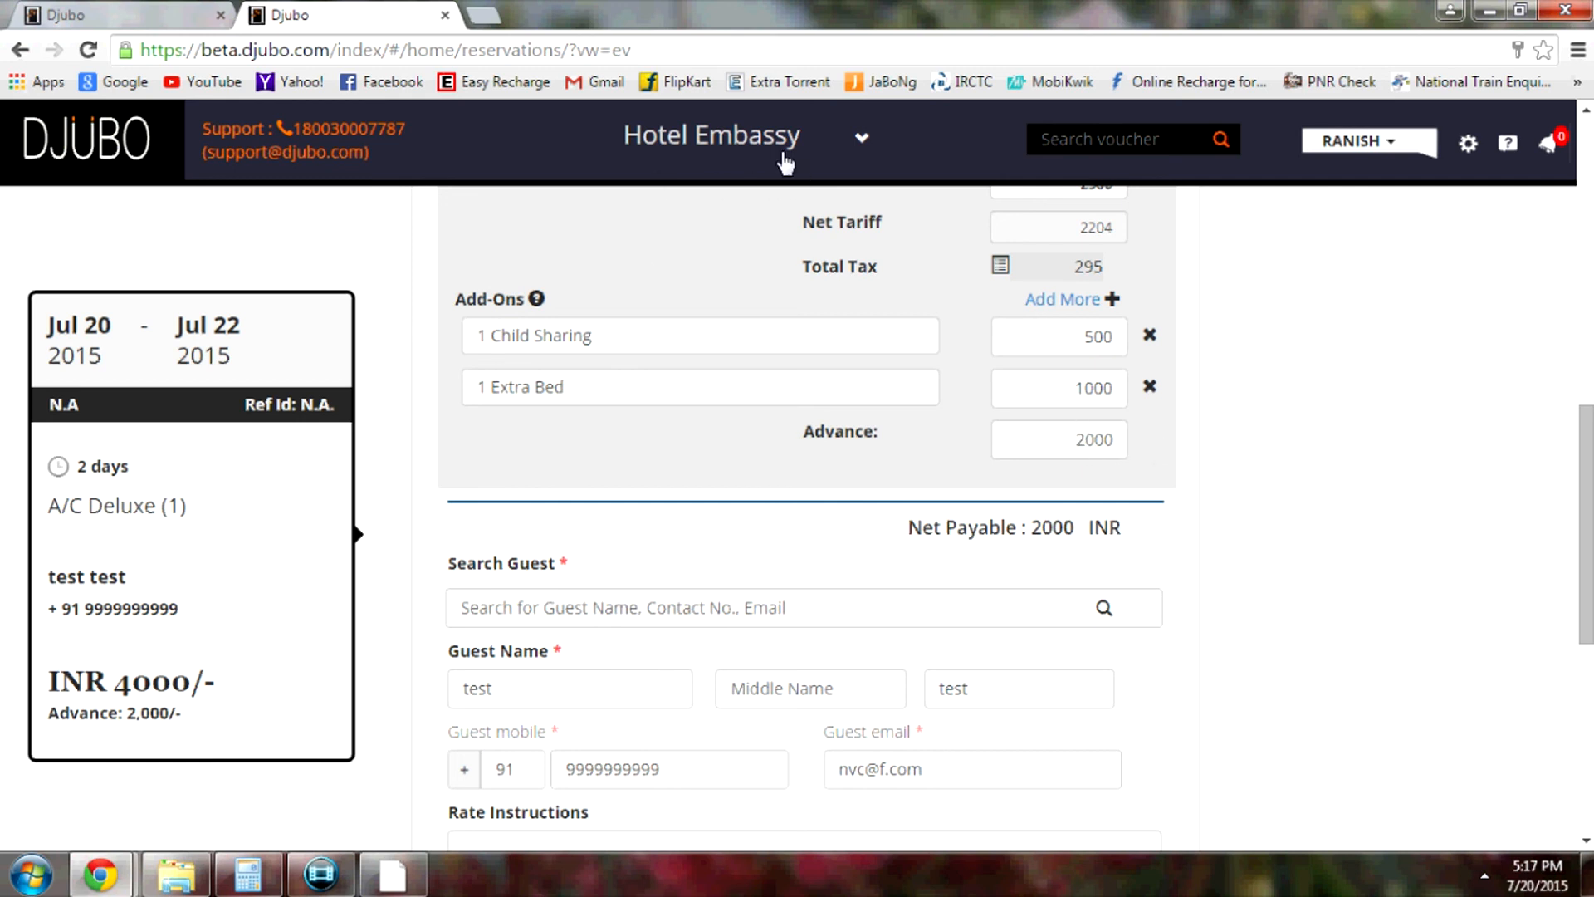
{"action": "scroll", "coordinate": [1253, 489], "scroll_direction": "down", "scroll_amount": 5}
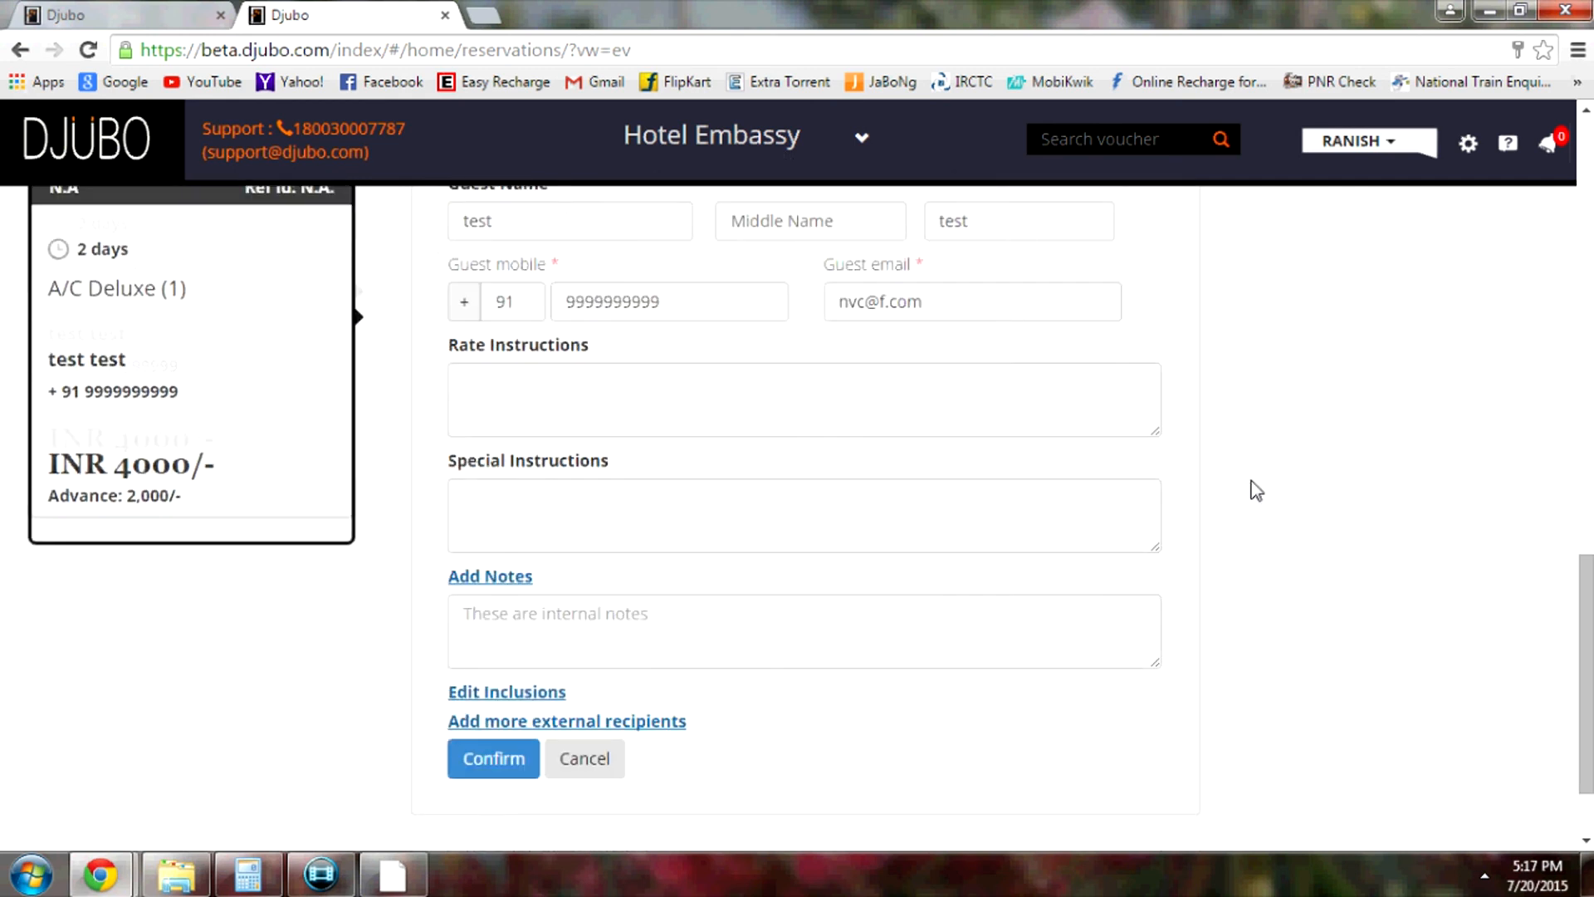
Enter the internal note 'The remaining amount in Summit Ttakshang.' under Add Notes
{"action": "scroll", "coordinate": [1254, 490], "scroll_direction": "down", "scroll_amount": 2}
{"action": "left_click", "coordinate": [595, 527]}
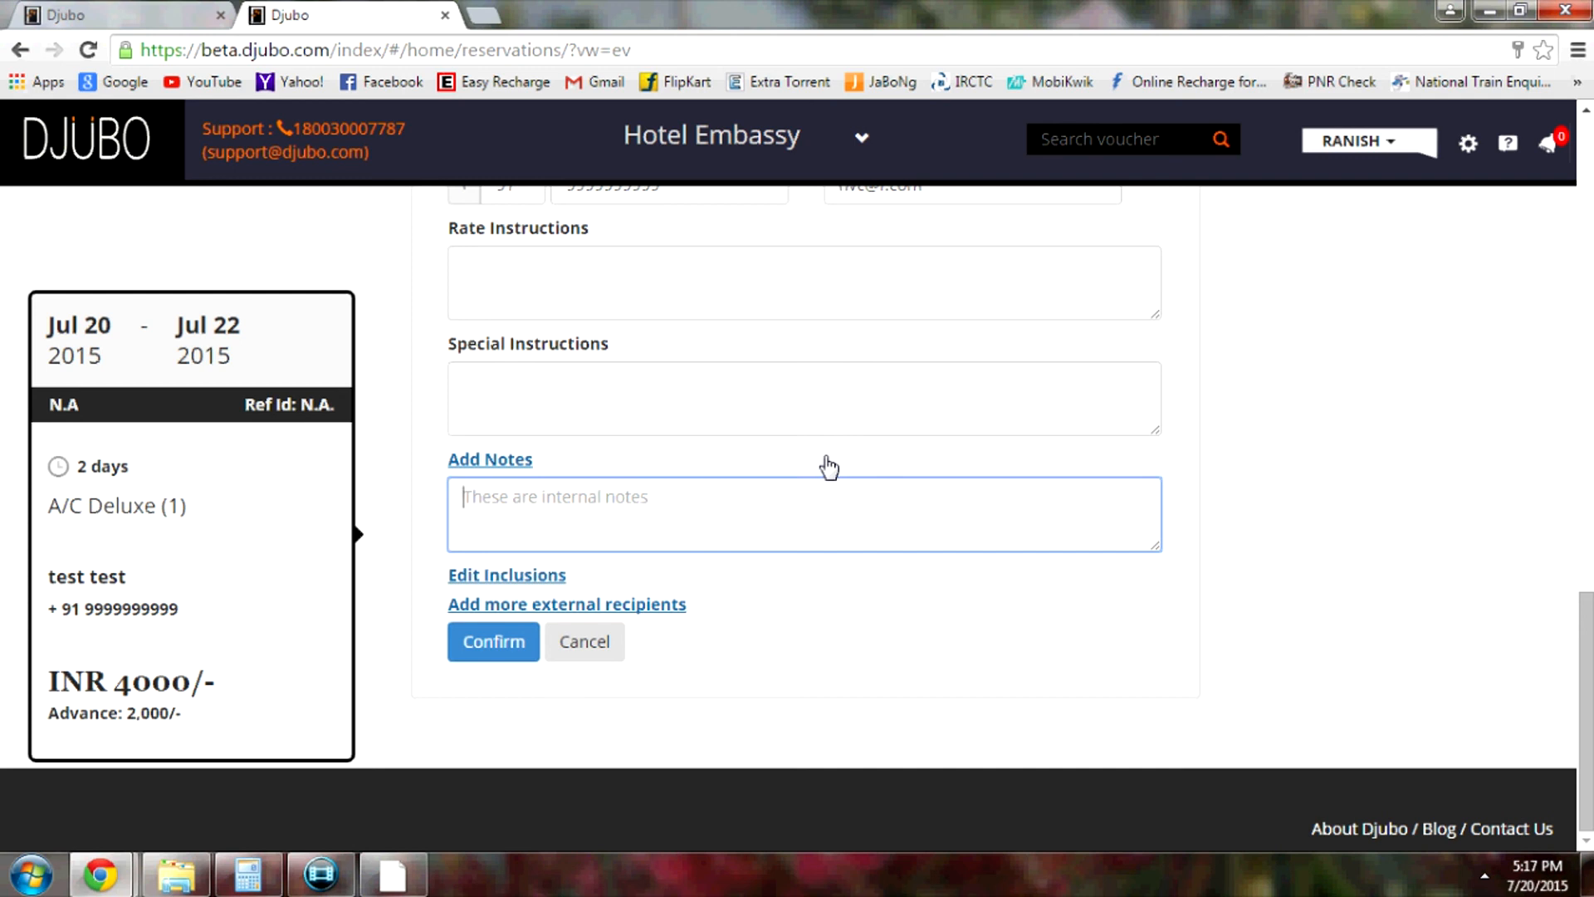
{"action": "type", "text": "Th"}
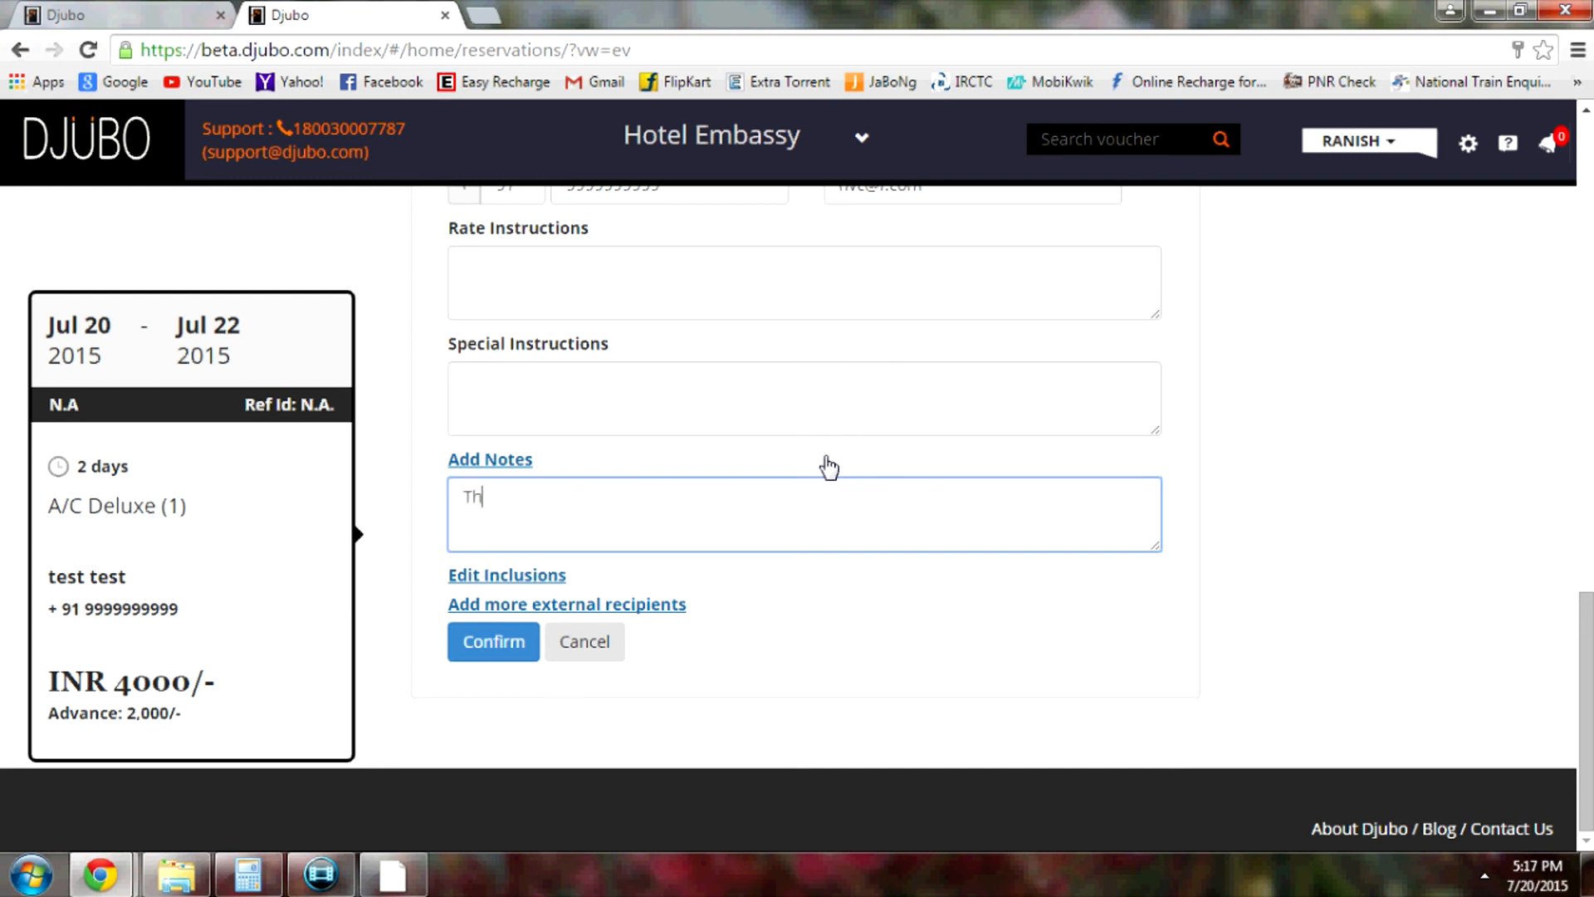
{"action": "type", "text": "e remaining"}
{"action": "key", "text": "BackSpace"}
{"action": "key", "text": "BackSpace"}
{"action": "key", "text": "BackSpace"}
{"action": "key", "text": "BackSpace"}
{"action": "key", "text": "BackSpace"}
{"action": "type", "text": "amount in Summit R"}
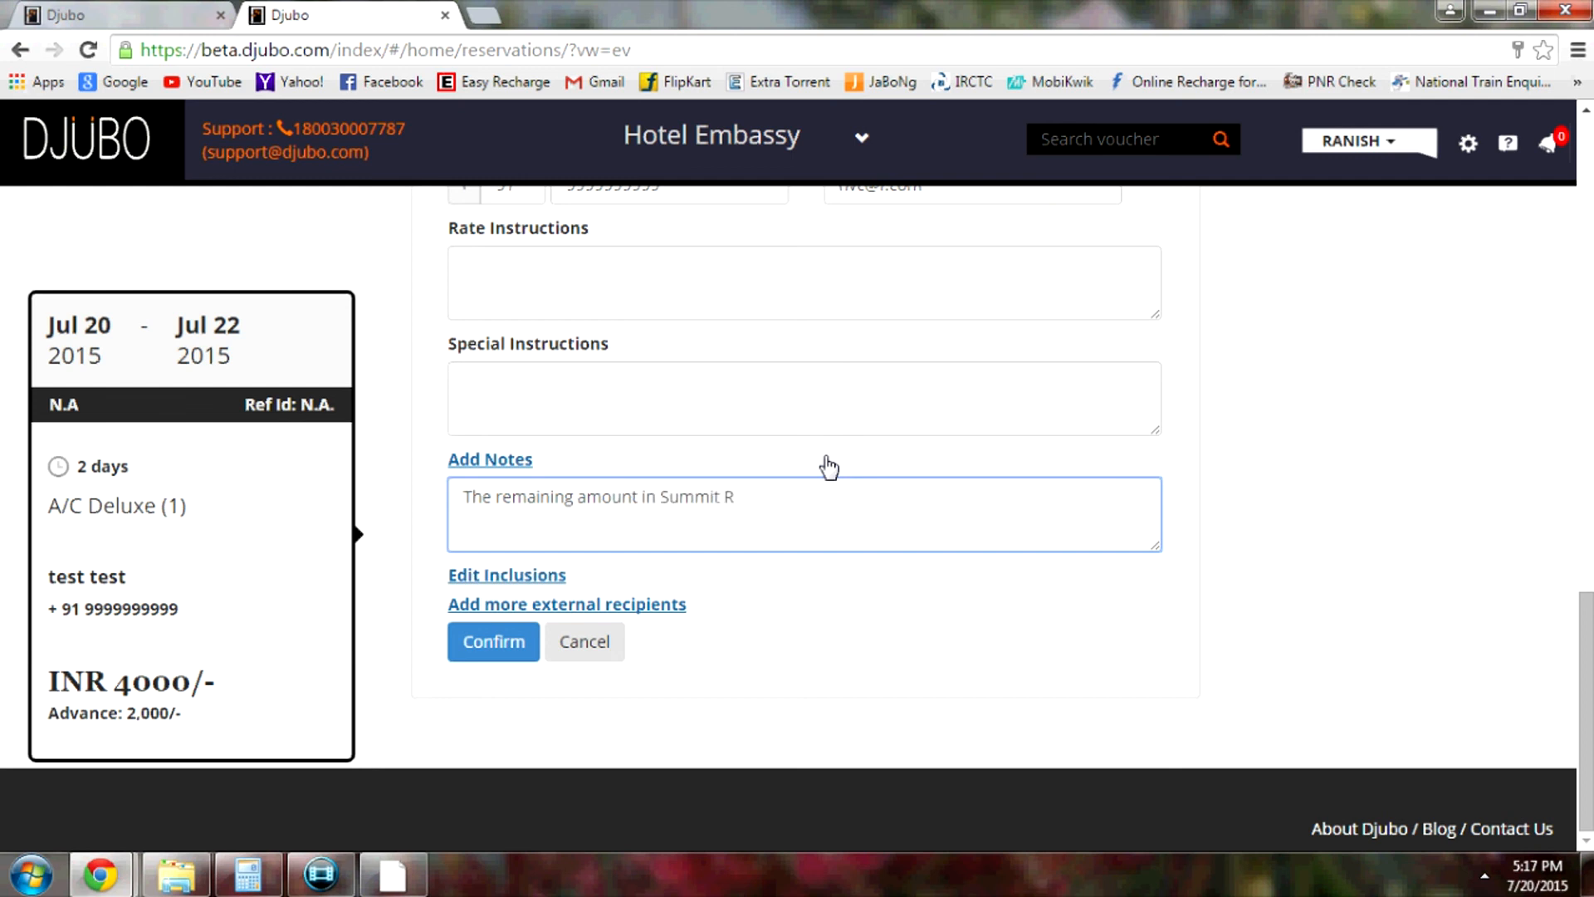
{"action": "key", "text": "BackSpace"}
{"action": "type", "text": "it Ttakshang."}
{"action": "left_click", "coordinate": [1213, 508]}
{"action": "scroll", "coordinate": [1226, 530], "scroll_direction": "up", "scroll_amount": 5}
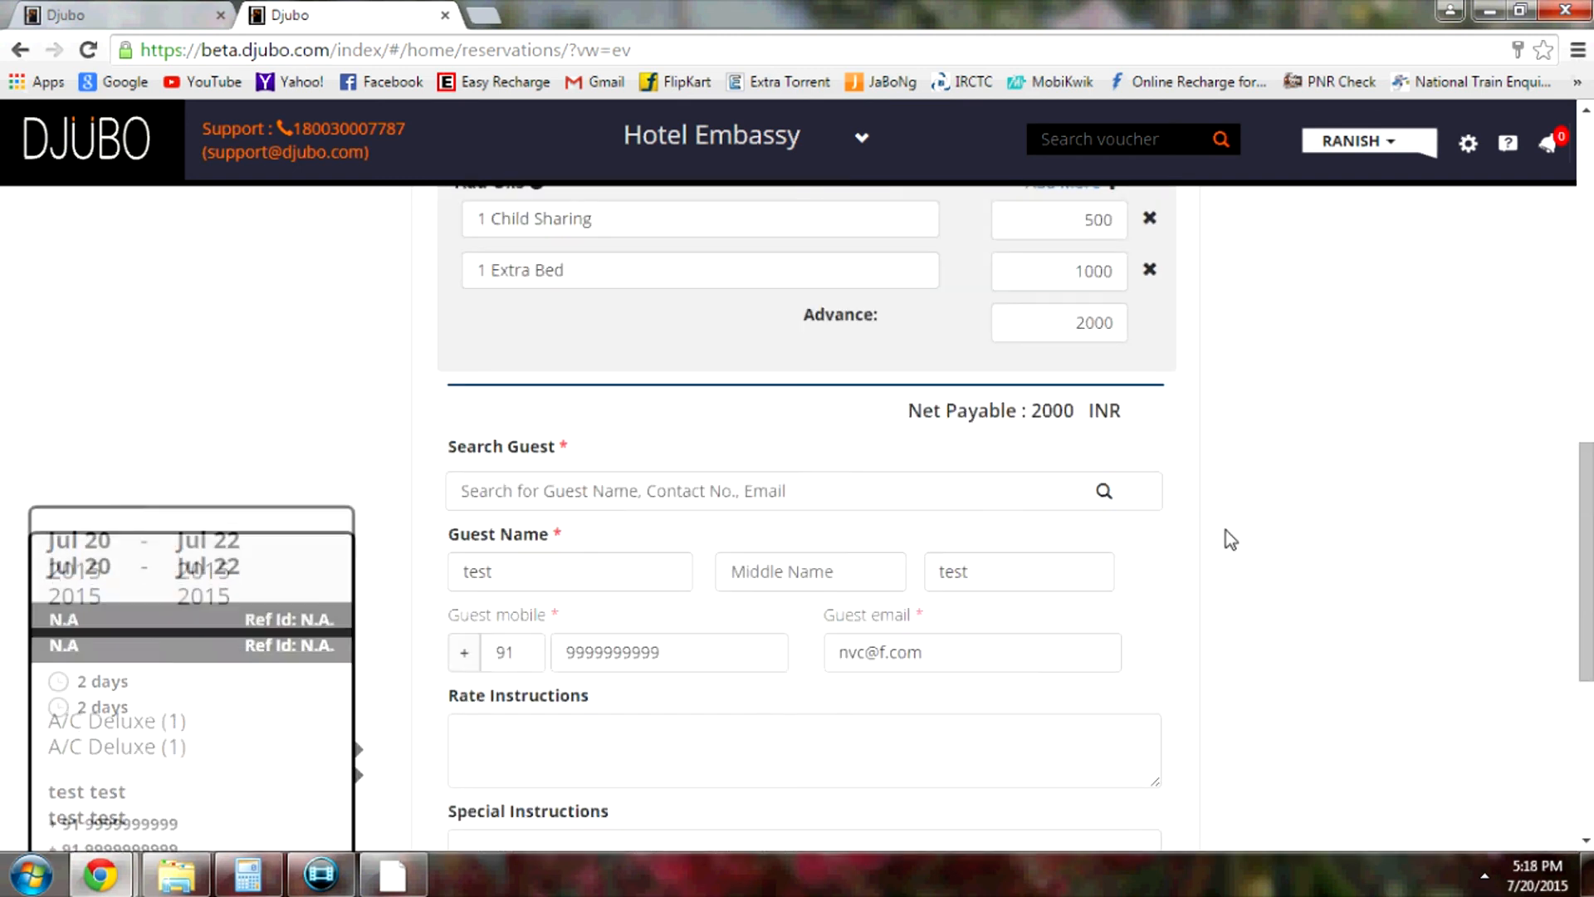
Cancel the reservation form and confirm that unsaved voucher changes will be lost
{"action": "scroll", "coordinate": [1226, 530], "scroll_direction": "up", "scroll_amount": 10}
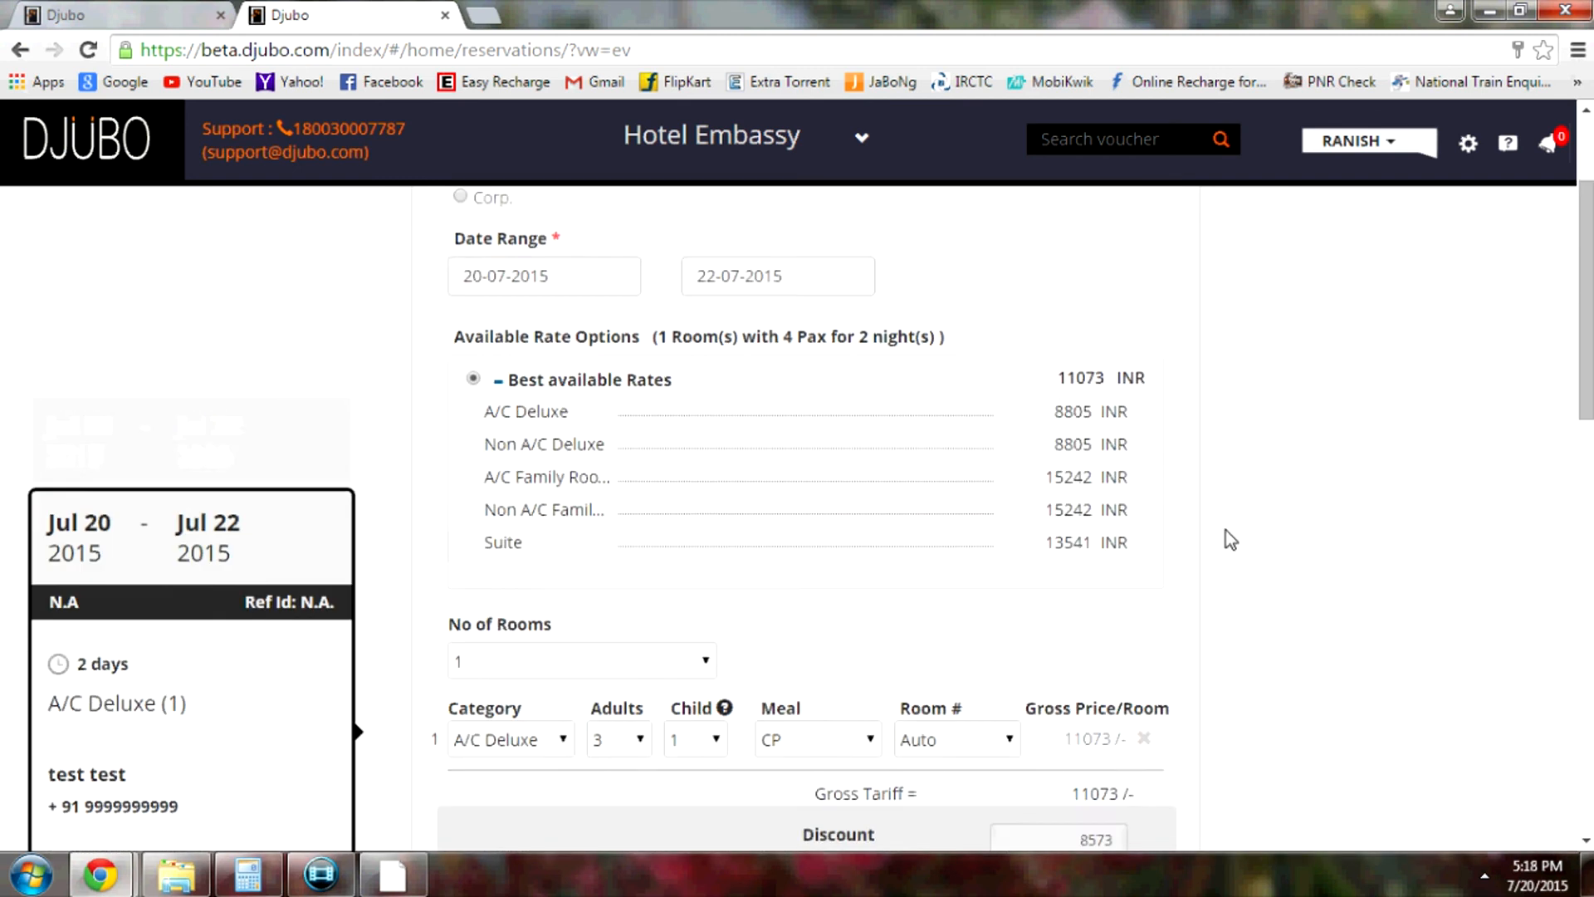
{"action": "scroll", "coordinate": [1225, 530], "scroll_direction": "down", "scroll_amount": 15}
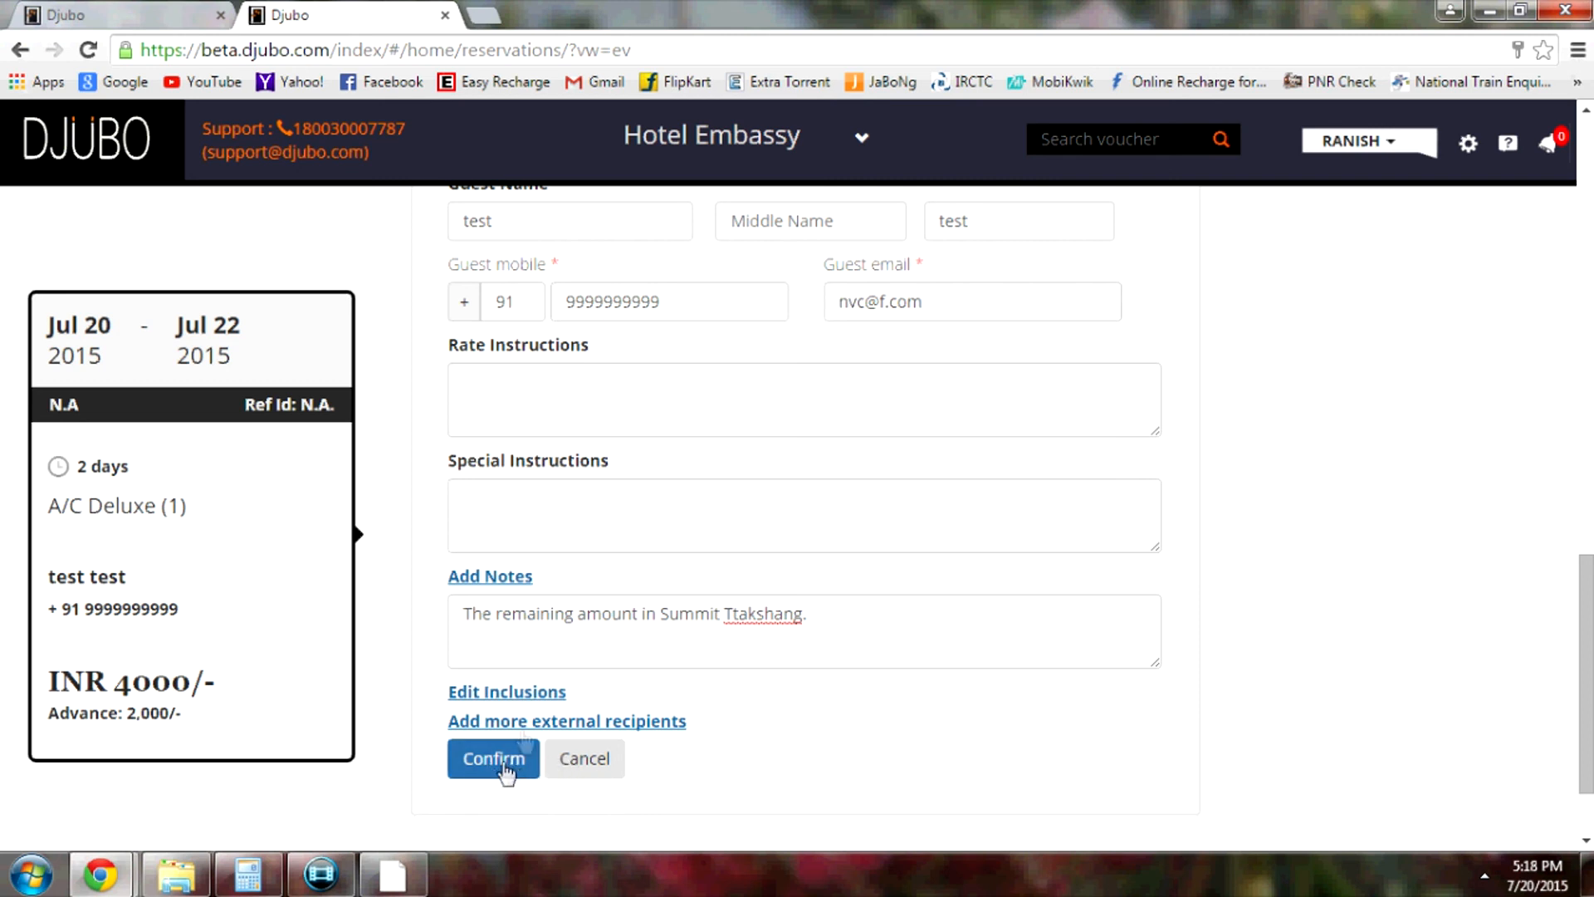
{"action": "scroll", "coordinate": [1279, 635], "scroll_direction": "up", "scroll_amount": 4}
{"action": "scroll", "coordinate": [1245, 640], "scroll_direction": "down", "scroll_amount": 6}
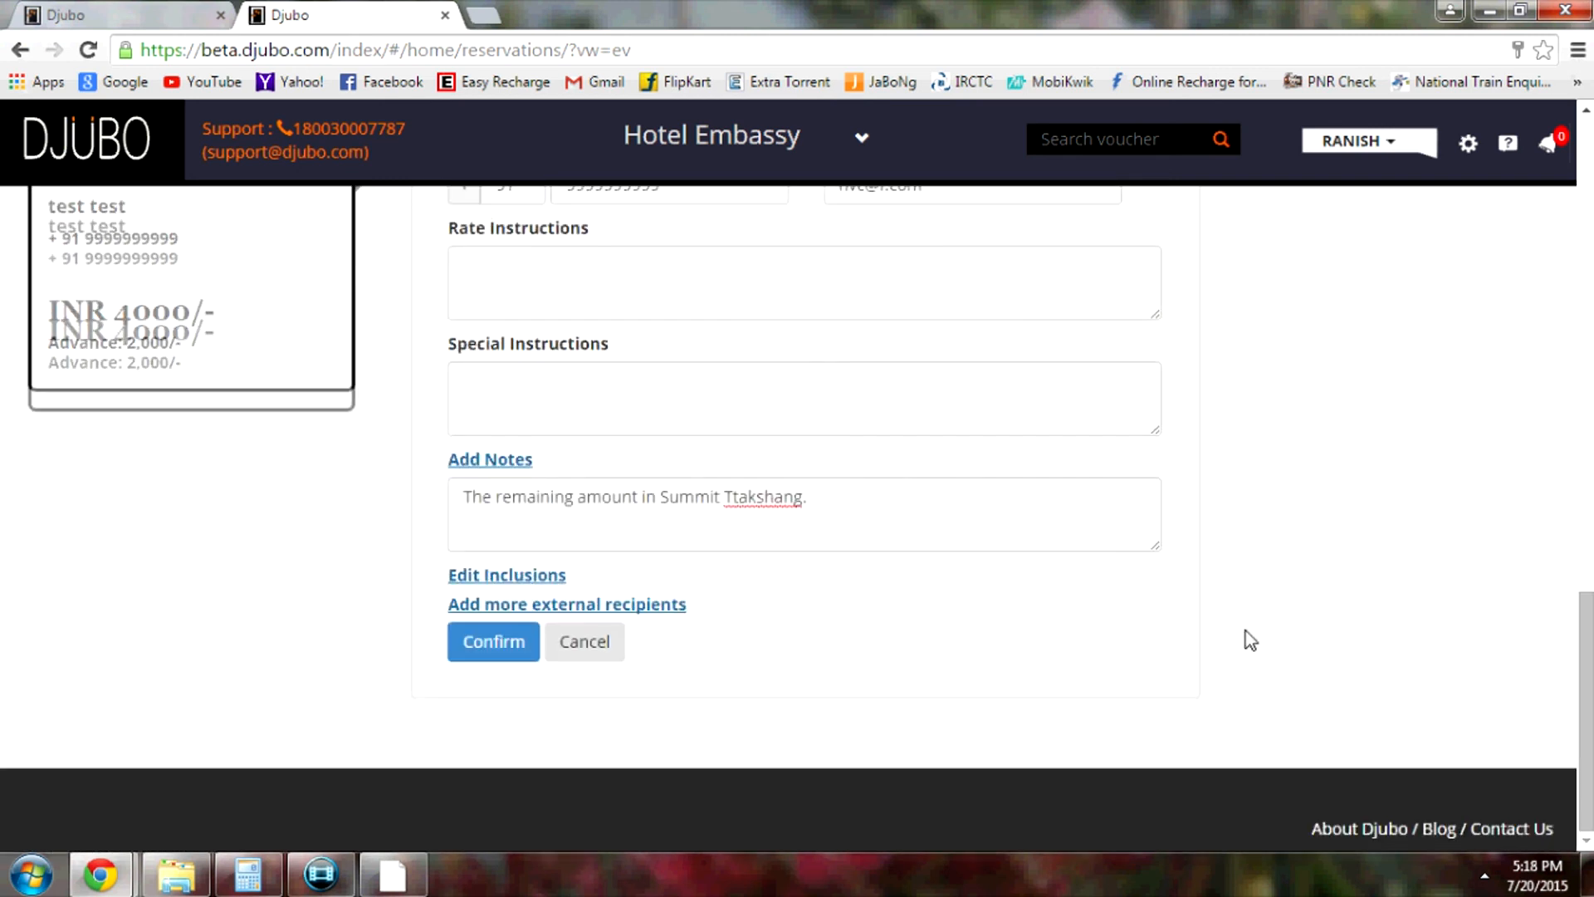
{"action": "left_click", "coordinate": [610, 662]}
{"action": "left_click", "coordinate": [928, 474]}
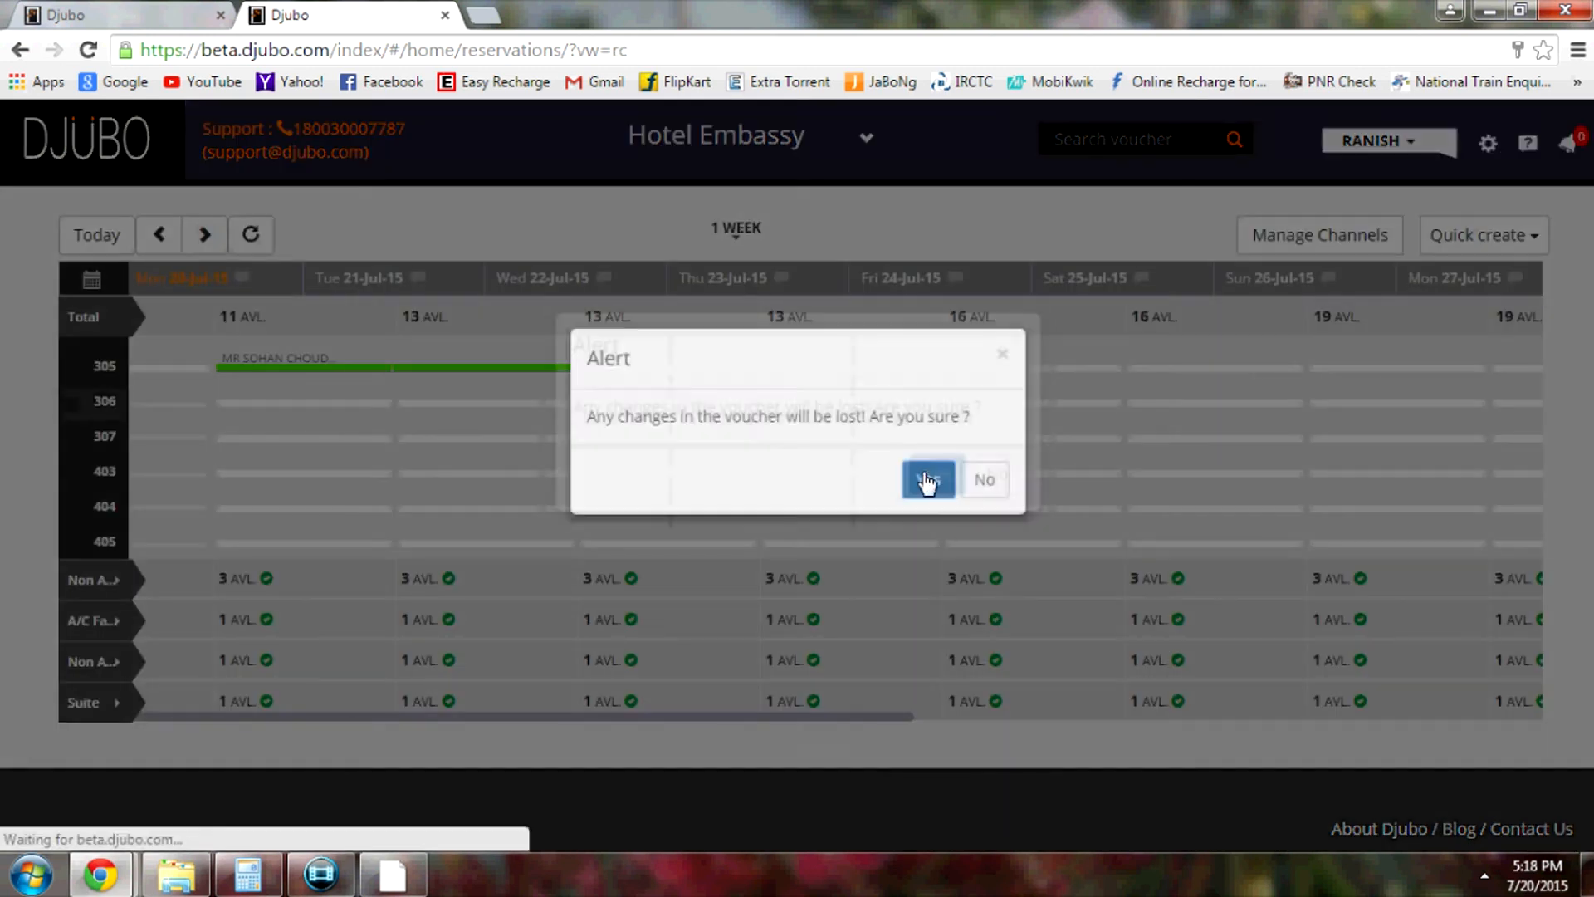